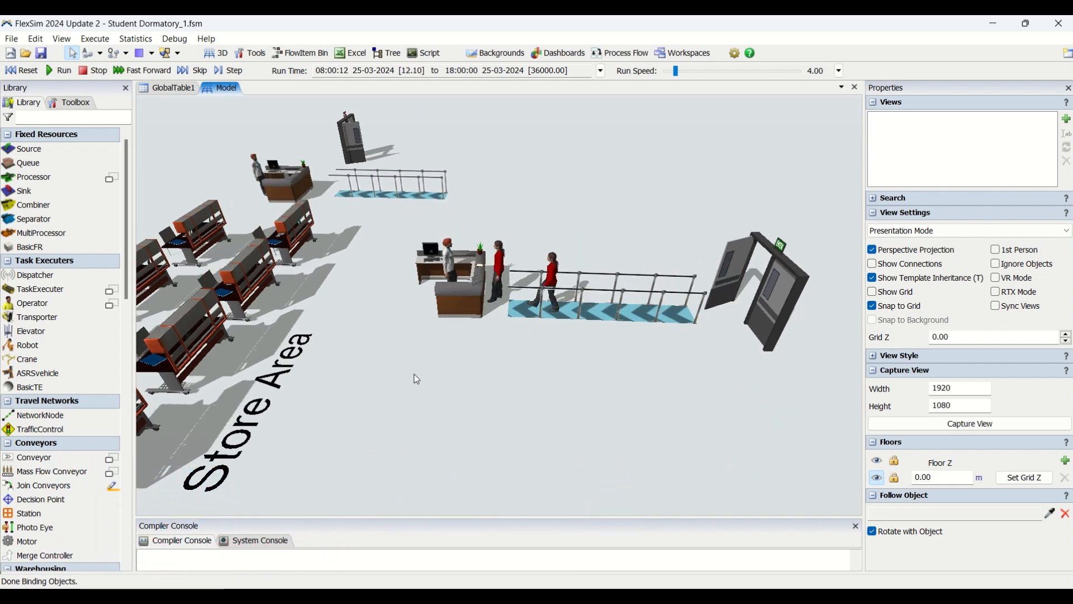
Step: Examine the people moving between the registration desk and the Store Area desks in the running simulation
{"action": "left_click_drag", "start_coordinate": [460, 406], "coordinate": [591, 375]}
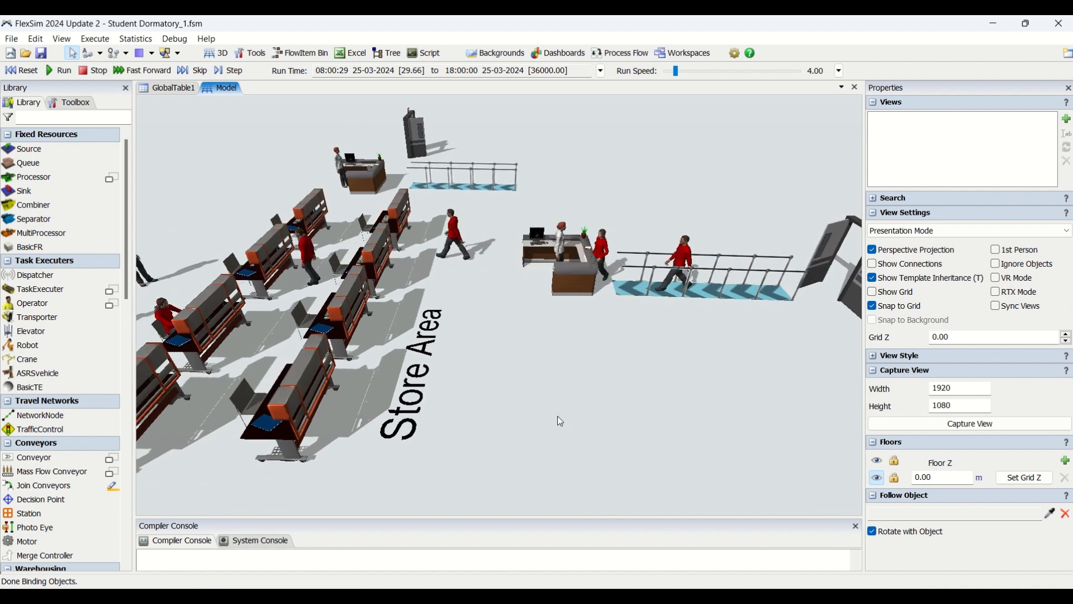
{"action": "right_click_drag", "start_coordinate": [551, 417], "coordinate": [536, 418]}
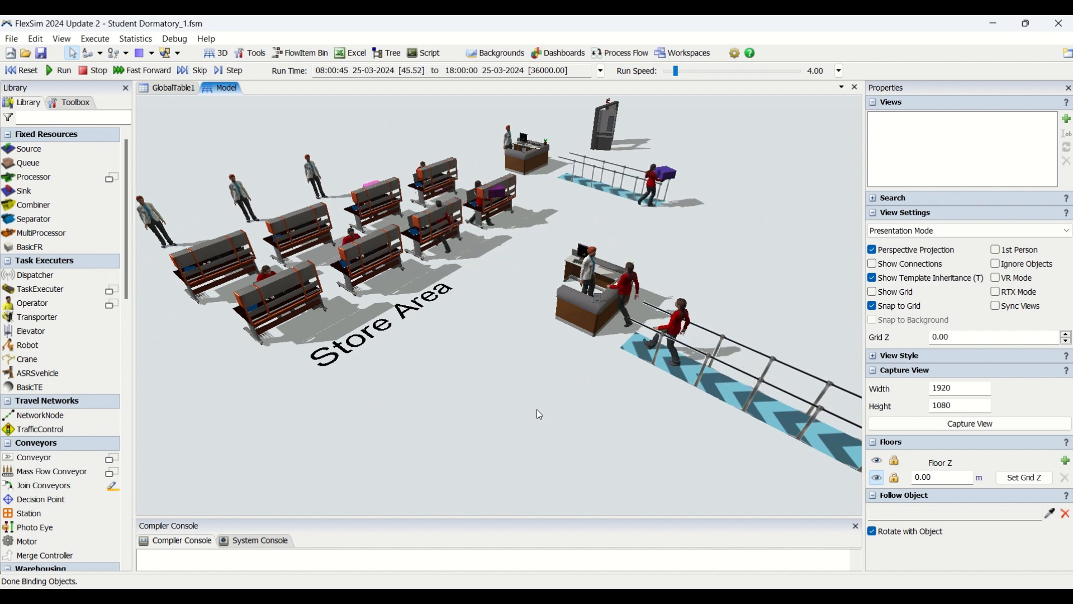
{"action": "right_click_drag", "start_coordinate": [437, 343], "coordinate": [617, 409]}
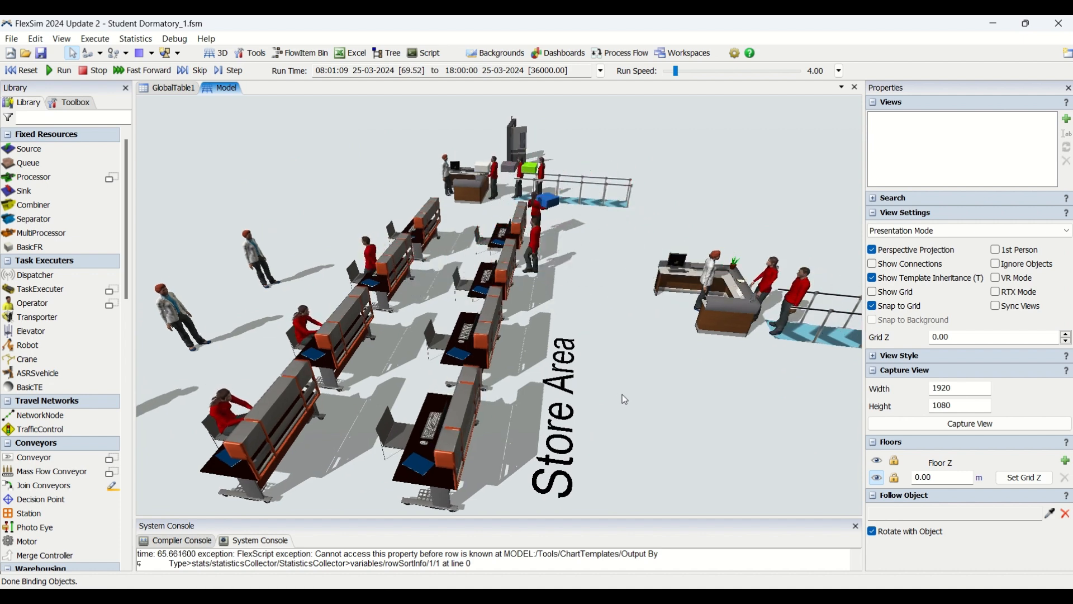
{"action": "right_click_drag", "start_coordinate": [613, 301], "coordinate": [594, 320]}
{"action": "left_click_drag", "start_coordinate": [594, 317], "coordinate": [621, 305]}
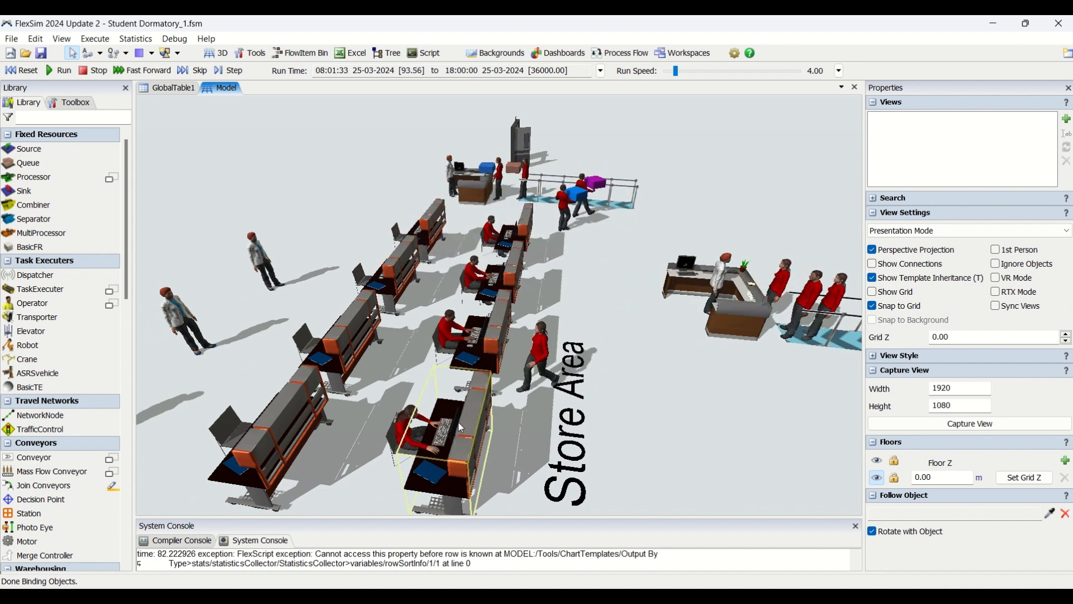
Step: Inspect the exit counter with its waiting line and door, and the entrance queue, while the simulation runs
{"action": "left_click_drag", "start_coordinate": [626, 350], "coordinate": [513, 488]}
{"action": "left_click_drag", "start_coordinate": [664, 251], "coordinate": [617, 467]}
{"action": "left_click_drag", "start_coordinate": [626, 377], "coordinate": [748, 327]}
{"action": "right_click_drag", "start_coordinate": [625, 439], "coordinate": [592, 436]}
{"action": "left_click", "coordinate": [401, 261]}
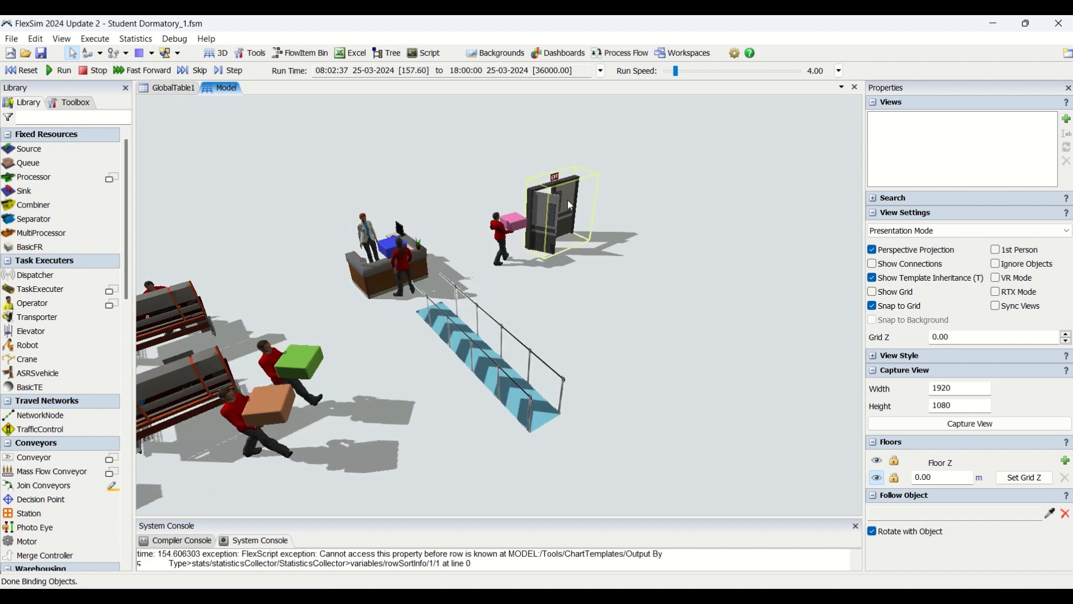
{"action": "left_click_drag", "start_coordinate": [615, 411], "coordinate": [713, 234]}
{"action": "right_click_drag", "start_coordinate": [392, 440], "coordinate": [319, 377]}
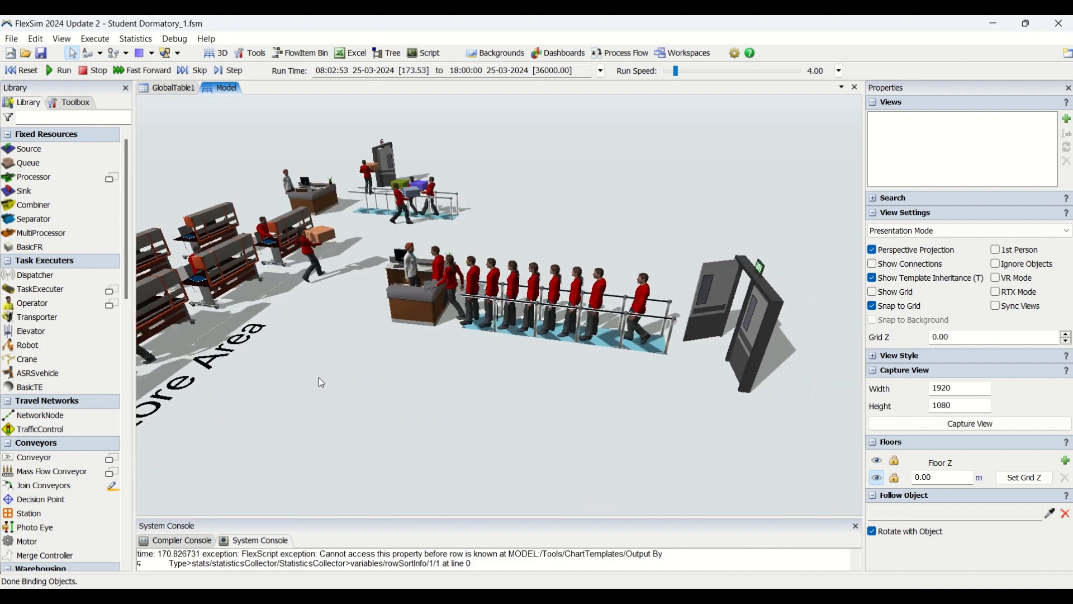
{"action": "mouse_move", "coordinate": [395, 411]}
{"action": "right_mouse_down"}
{"action": "mouse_move", "coordinate": [377, 407]}
{"action": "mouse_move", "coordinate": [396, 420]}
{"action": "right_mouse_up"}
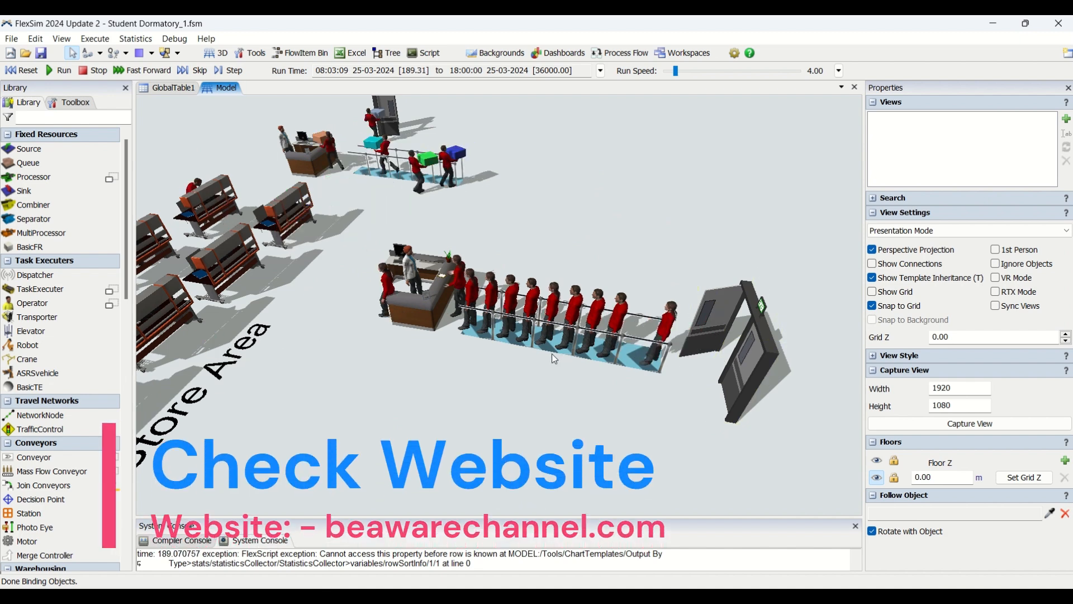
Step: Review the whole running dormitory layout, following people from the entrance line through the Store Area to the exit
{"action": "left_click_drag", "start_coordinate": [501, 216], "coordinate": [548, 313]}
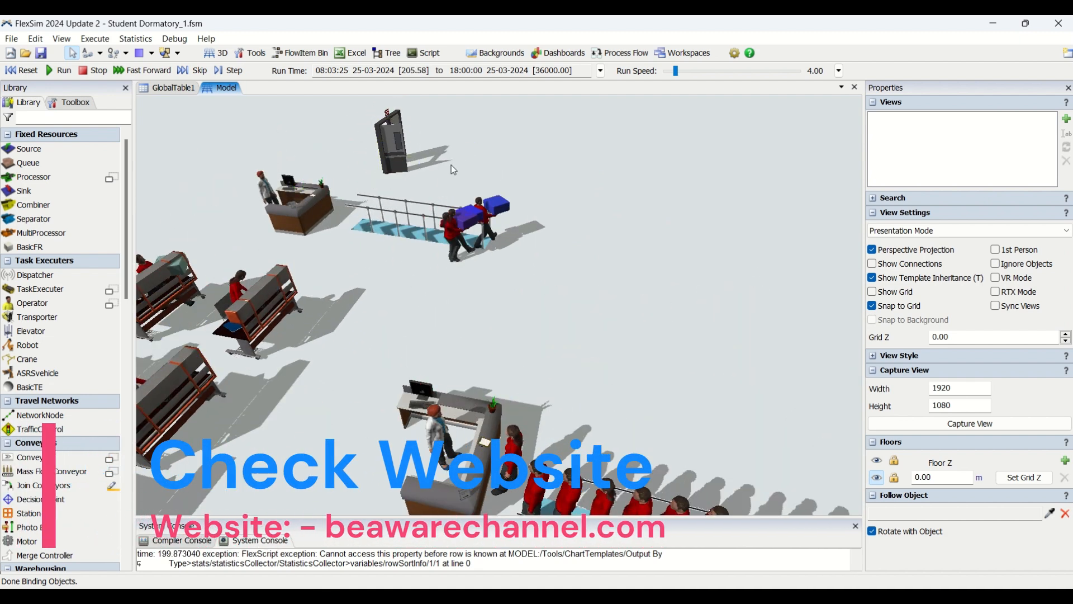
{"action": "right_click_drag", "start_coordinate": [420, 302], "coordinate": [405, 299]}
{"action": "left_click_drag", "start_coordinate": [405, 298], "coordinate": [494, 215]}
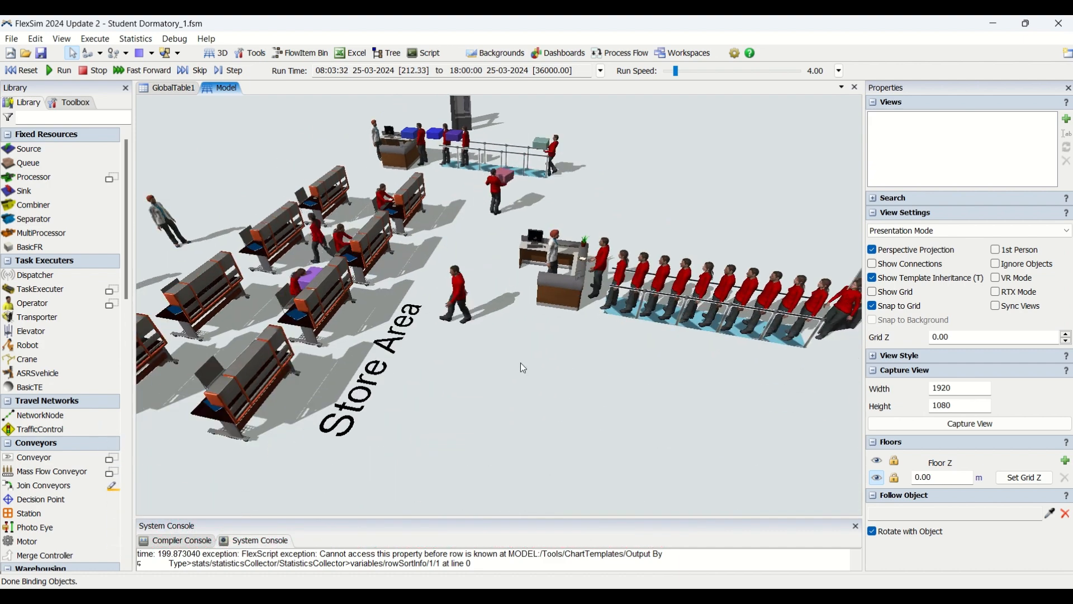
{"action": "scroll", "coordinate": [519, 358], "scroll_direction": "down", "scroll_amount": 2}
{"action": "right_click_drag", "start_coordinate": [518, 355], "coordinate": [485, 394]}
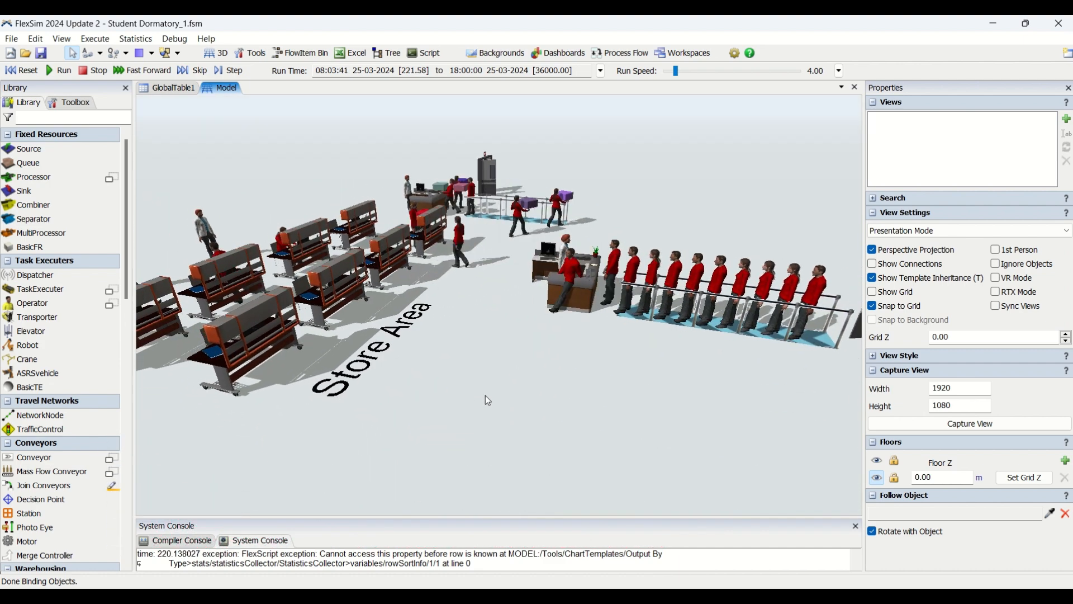
{"action": "left_click_drag", "start_coordinate": [485, 395], "coordinate": [573, 418]}
{"action": "mouse_move", "coordinate": [534, 406]}
{"action": "right_mouse_down"}
{"action": "mouse_move", "coordinate": [576, 411]}
{"action": "mouse_move", "coordinate": [513, 401]}
{"action": "mouse_move", "coordinate": [523, 411]}
{"action": "right_mouse_up"}
{"action": "left_click_drag", "start_coordinate": [523, 410], "coordinate": [448, 421]}
{"action": "scroll", "coordinate": [476, 360], "scroll_direction": "down", "scroll_amount": 3}
{"action": "right_click_drag", "start_coordinate": [448, 422], "coordinate": [458, 424]}
Step: Review the Store Utilization and People Visited Stores charts on the dashboard, and close it
{"action": "left_click", "coordinate": [558, 53]}
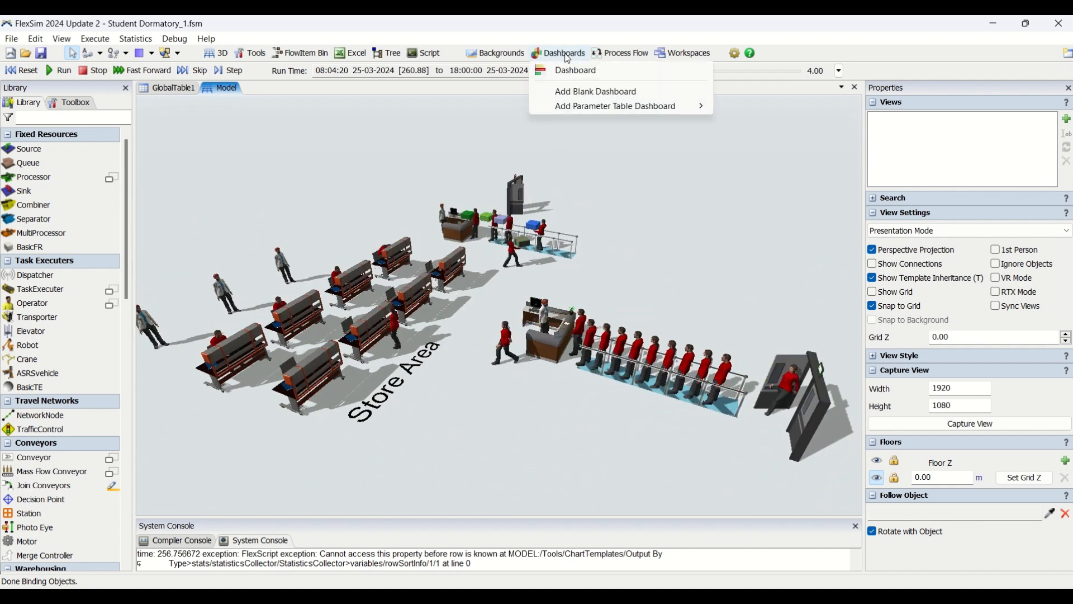
{"action": "left_click", "coordinate": [569, 73]}
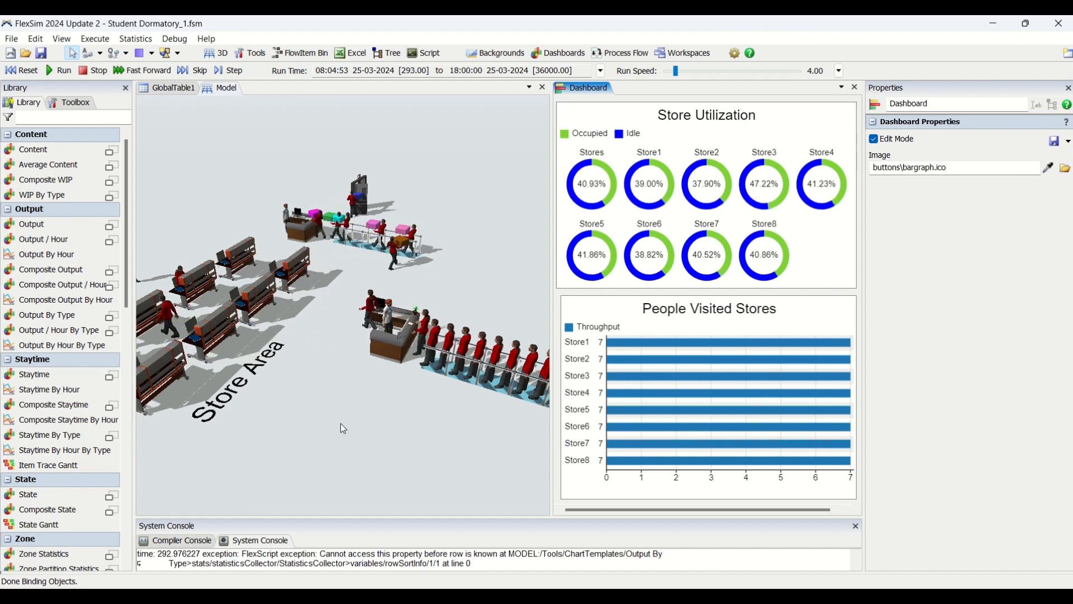
{"action": "left_click", "coordinate": [854, 87]}
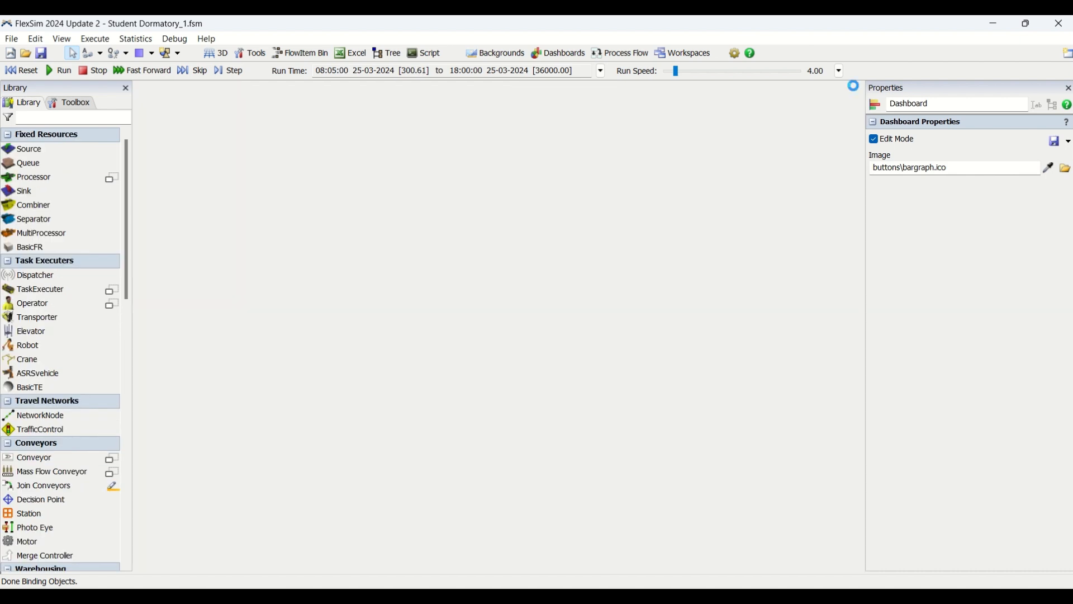
Step: Reset the simulation and open the general ProcessFlow beside the 3D model, with its activity chain in view
{"action": "left_click", "coordinate": [22, 70]}
{"action": "left_click", "coordinate": [615, 56]}
{"action": "mouse_move", "coordinate": [718, 71]}
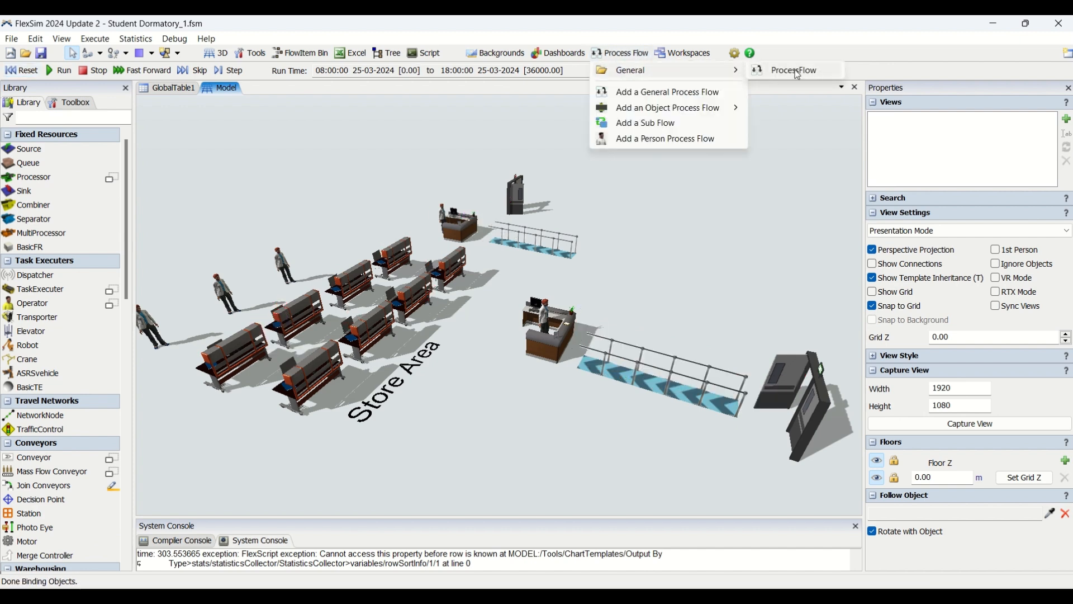
{"action": "left_click", "coordinate": [798, 72]}
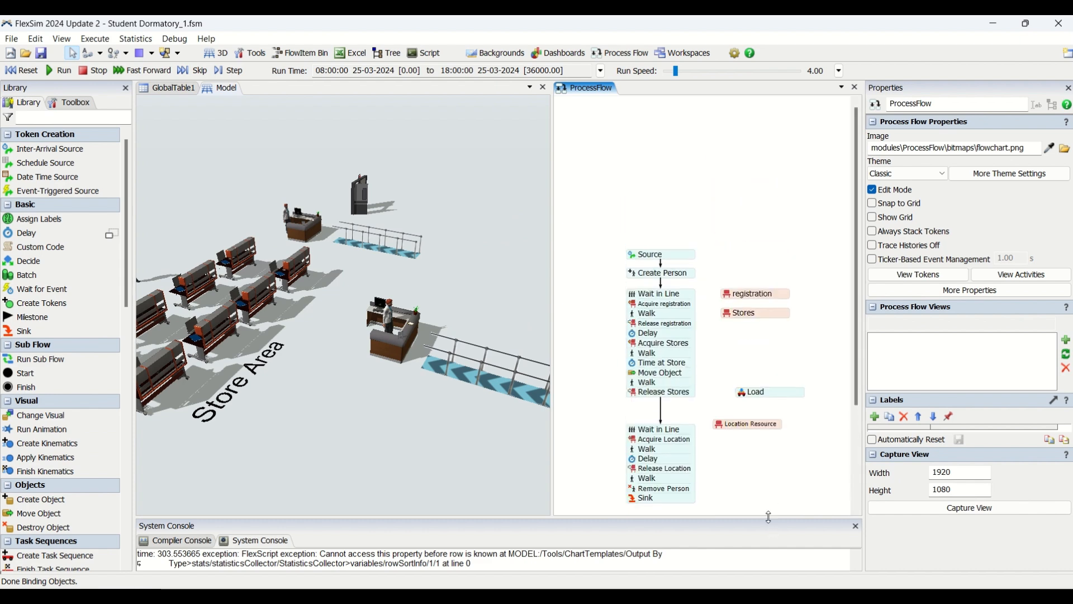
{"action": "scroll", "coordinate": [744, 425], "scroll_direction": "up", "scroll_amount": 3}
{"action": "left_click_drag", "start_coordinate": [712, 341], "coordinate": [719, 294]}
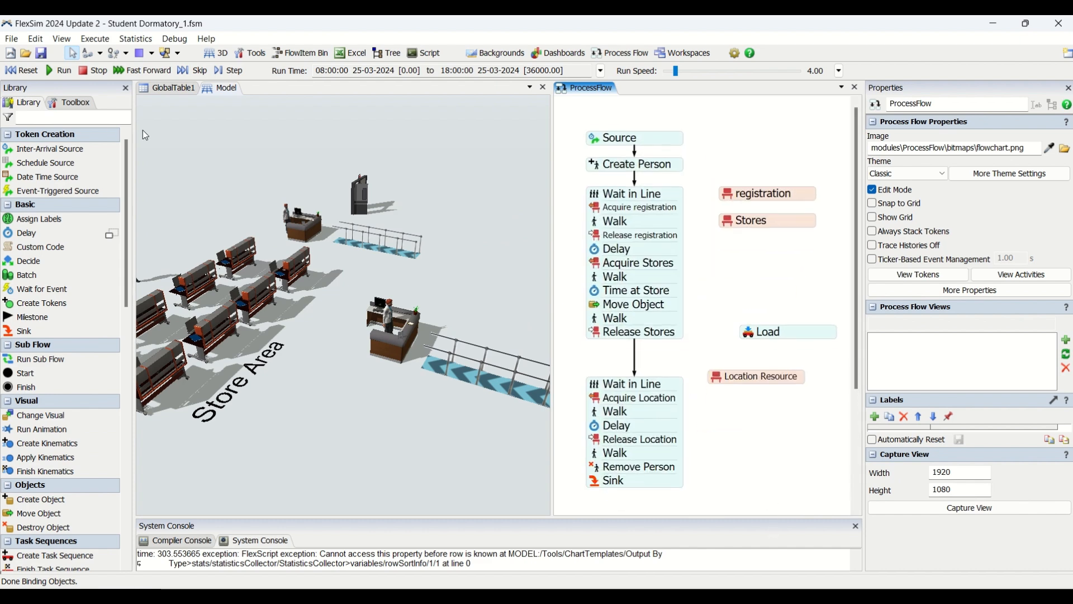
Step: Inspect the inter-arrival time expression of the Source activity
{"action": "double_click", "coordinate": [601, 146]}
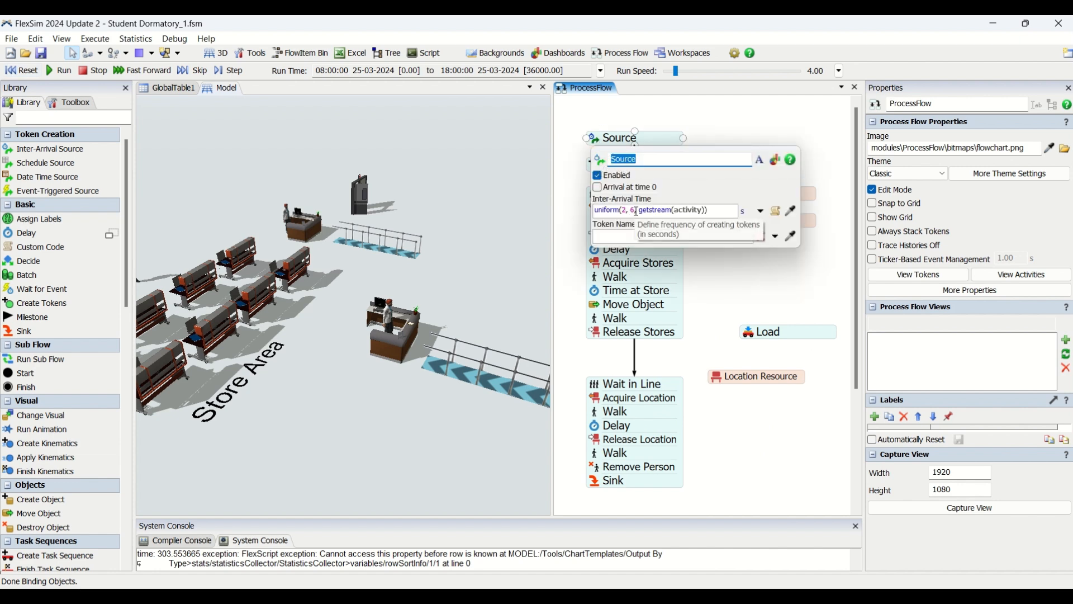
{"action": "left_click_drag", "start_coordinate": [636, 210], "coordinate": [589, 210]}
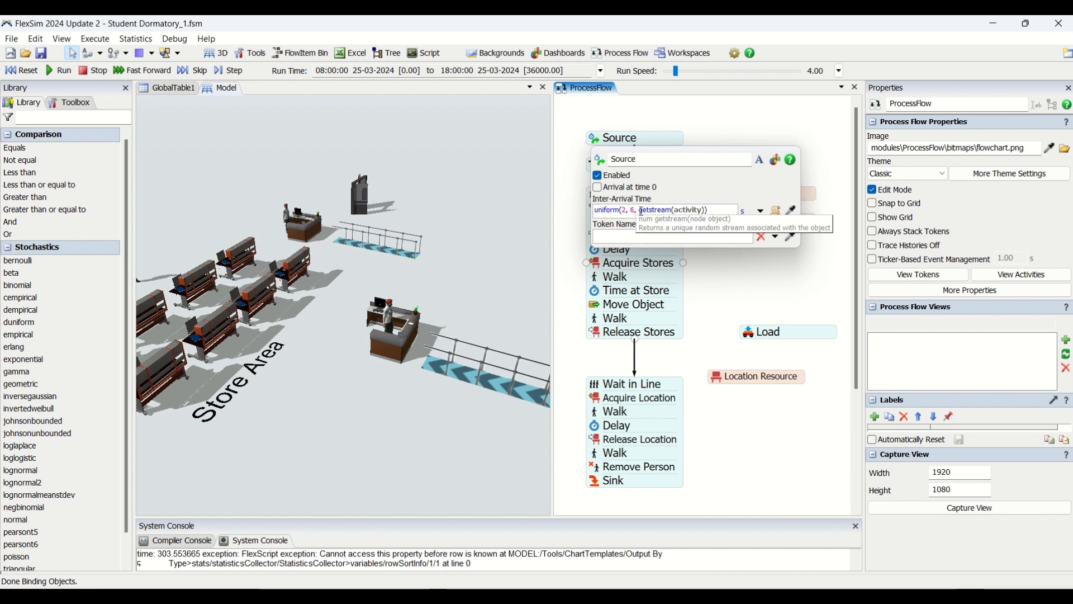
{"action": "double_click", "coordinate": [633, 210]}
{"action": "left_click", "coordinate": [749, 129]}
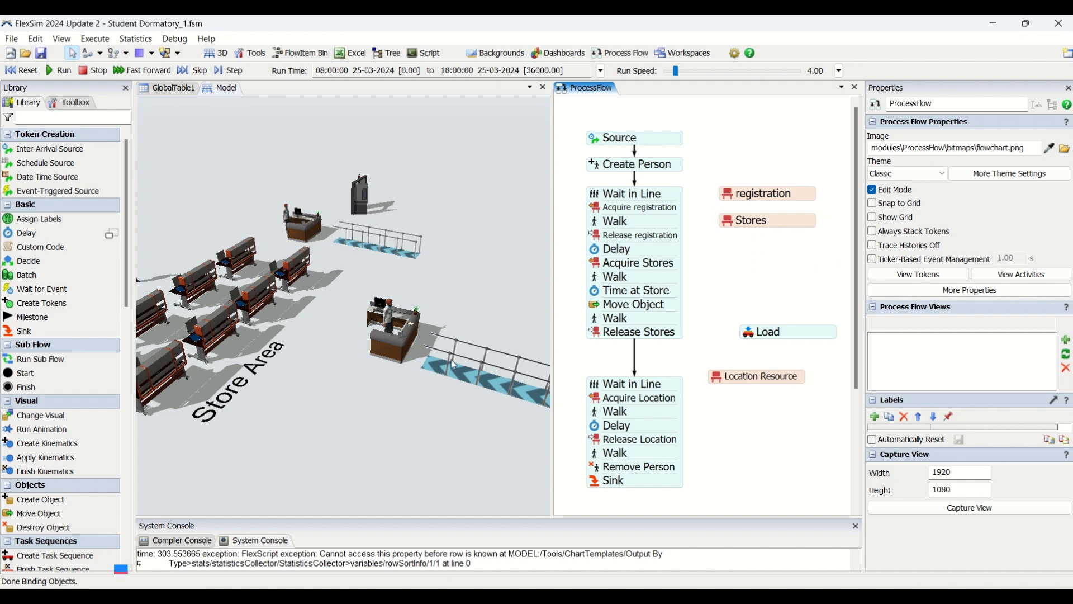
{"action": "left_click_drag", "start_coordinate": [446, 404], "coordinate": [422, 401]}
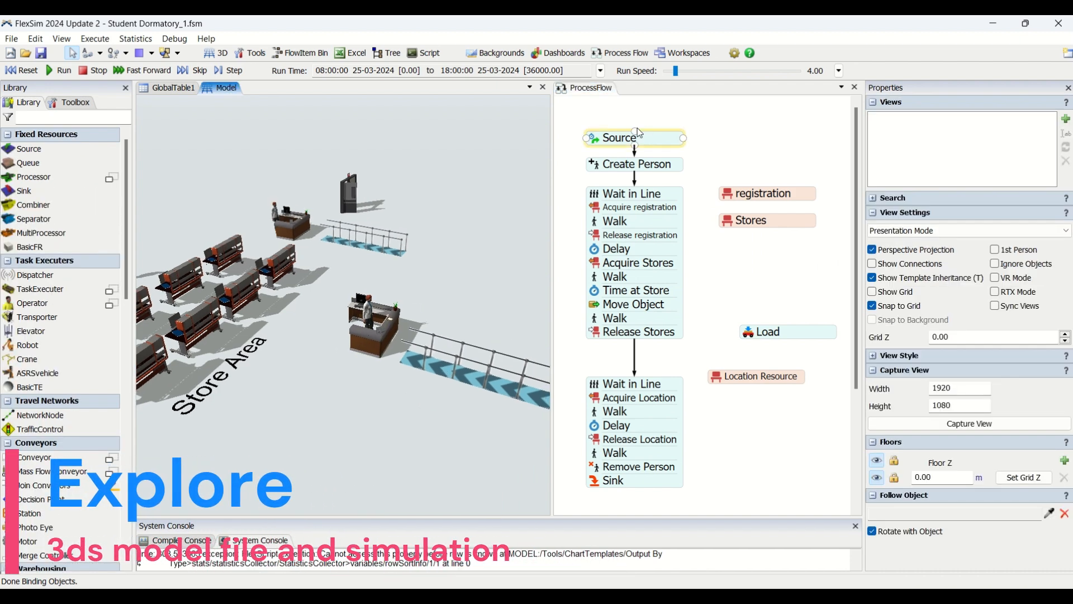
Step: Check the person type, destination and label settings of the Create Person activity against the model's entrance
{"action": "double_click", "coordinate": [594, 166]}
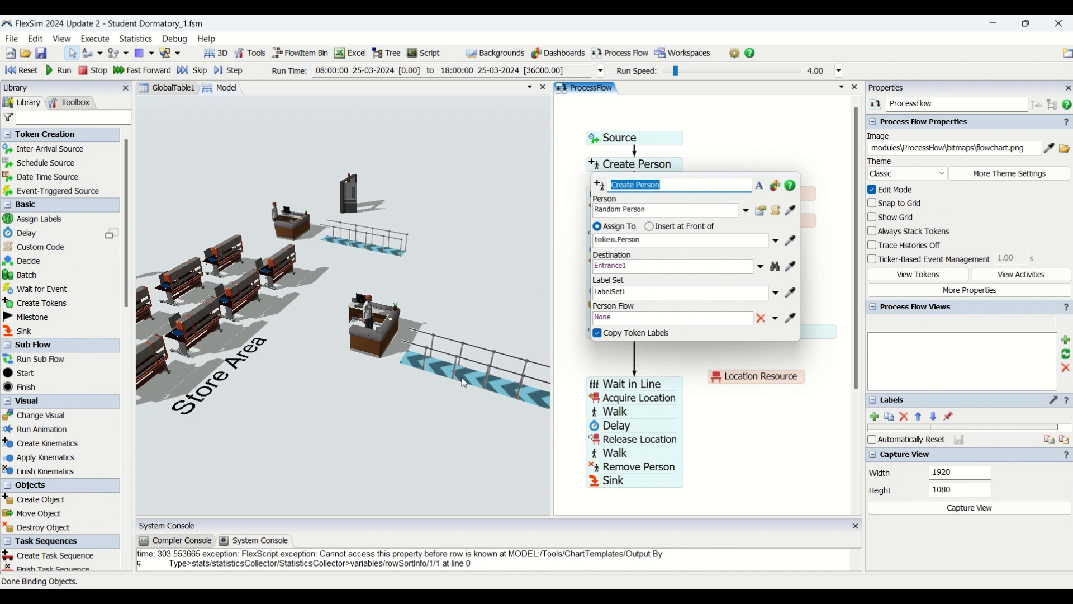
{"action": "left_click_drag", "start_coordinate": [442, 443], "coordinate": [406, 424]}
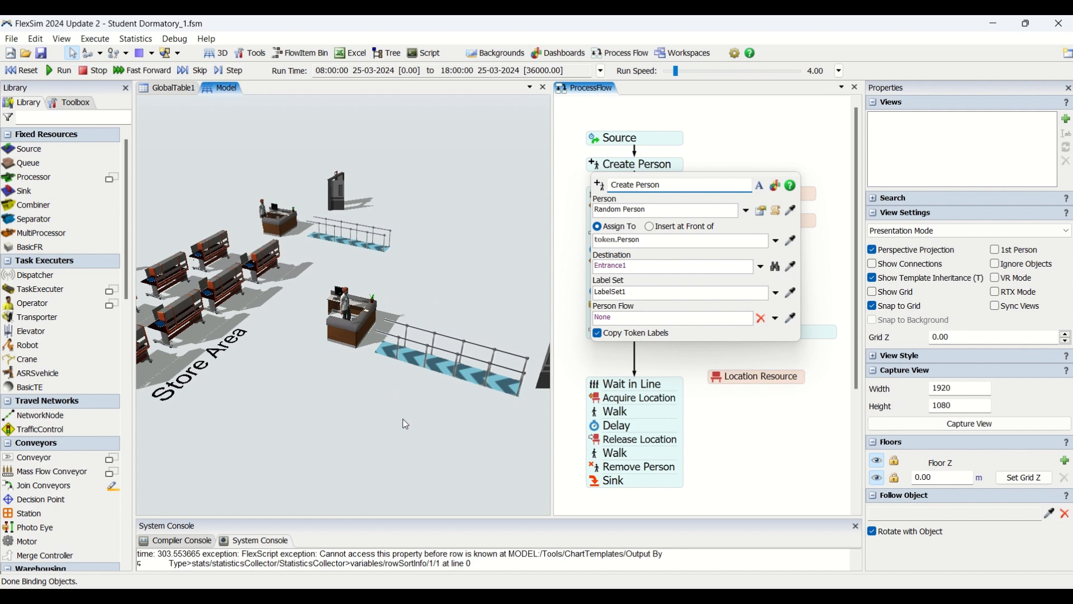
{"action": "left_click", "coordinate": [694, 160]}
Step: Check the settings of the first Wait in Line activity and the Acquire registration activity
{"action": "double_click", "coordinate": [597, 200]}
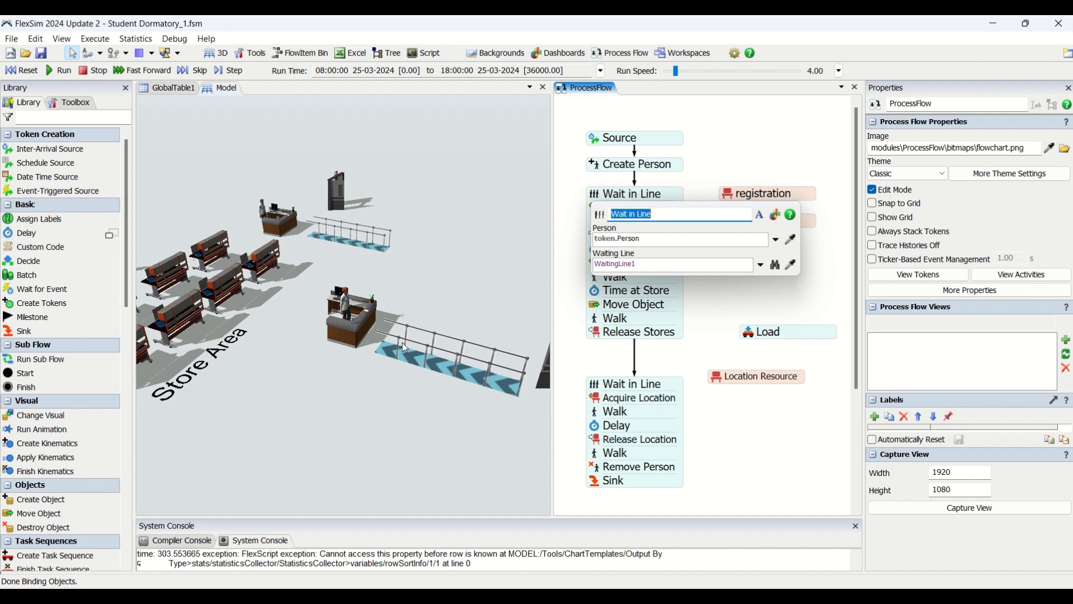
{"action": "left_click", "coordinate": [664, 158]}
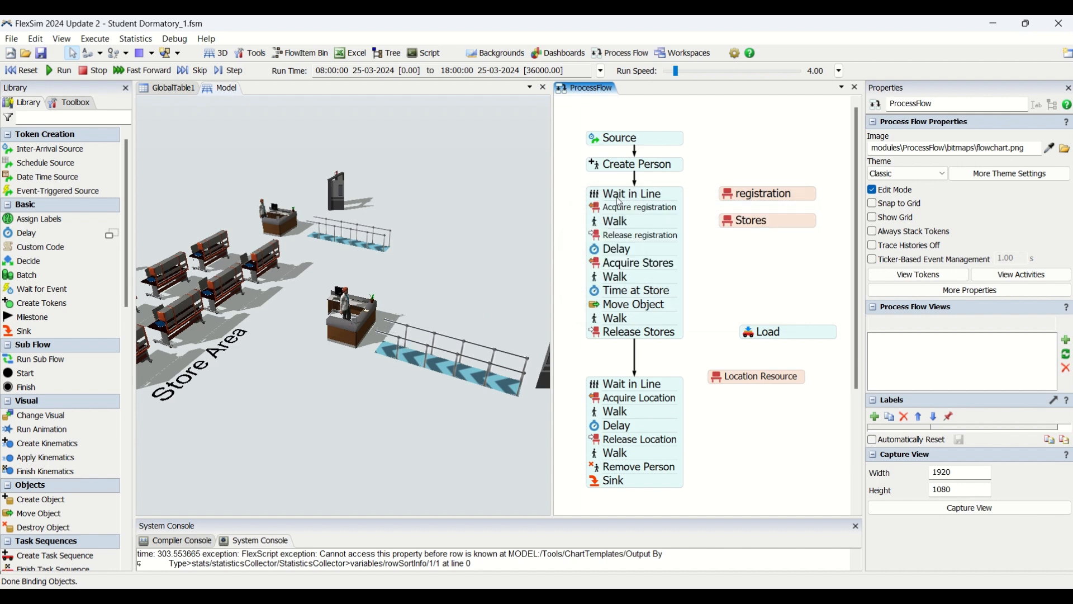
{"action": "double_click", "coordinate": [599, 211]}
{"action": "left_click", "coordinate": [727, 156]}
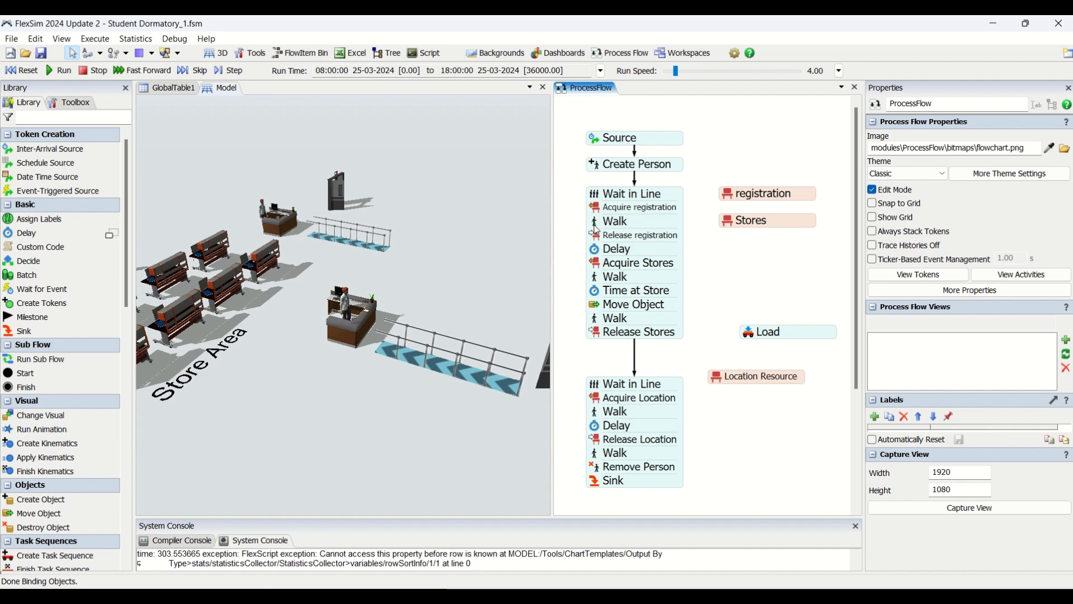
Step: Check the settings of the first Walk activity and the Release registration activity
{"action": "double_click", "coordinate": [596, 224]}
{"action": "left_click", "coordinate": [563, 223]}
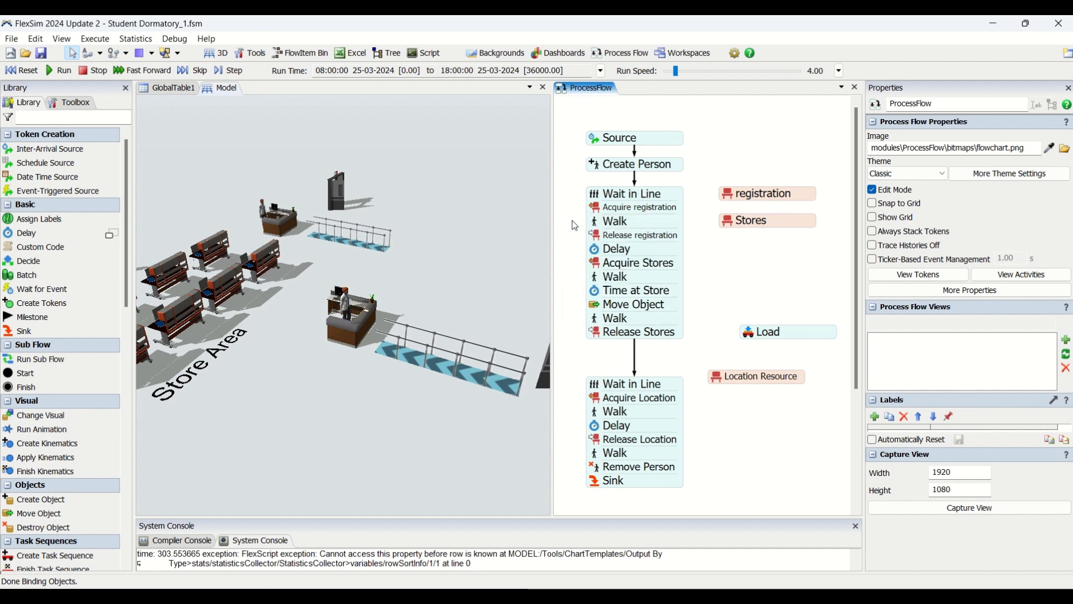
{"action": "double_click", "coordinate": [599, 237]}
{"action": "left_click", "coordinate": [568, 238]}
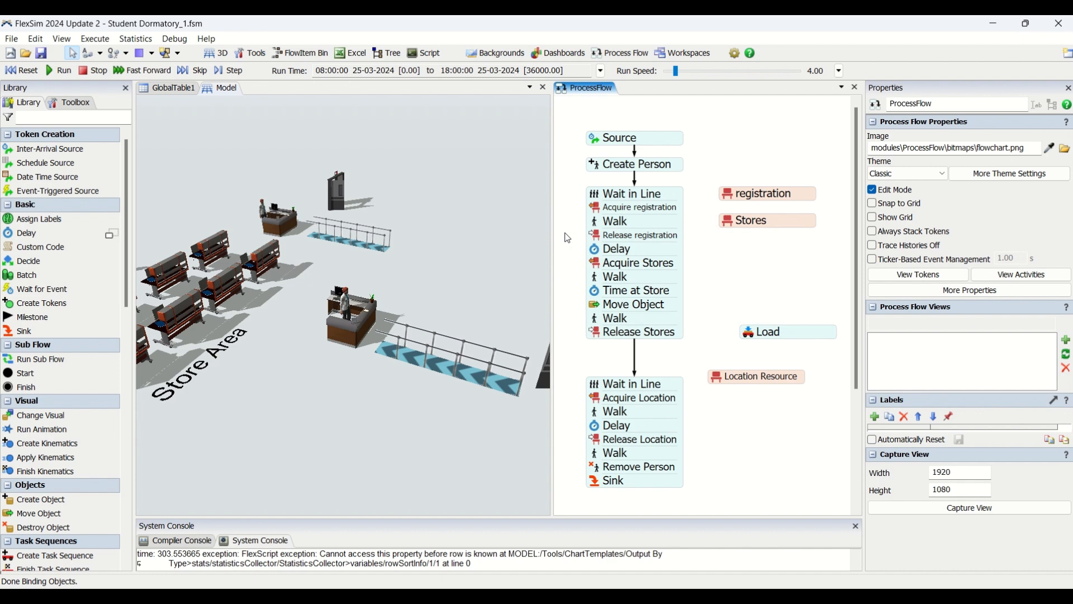
Step: Inspect the delay time expression of the Delay activity after Release registration
{"action": "double_click", "coordinate": [599, 254]}
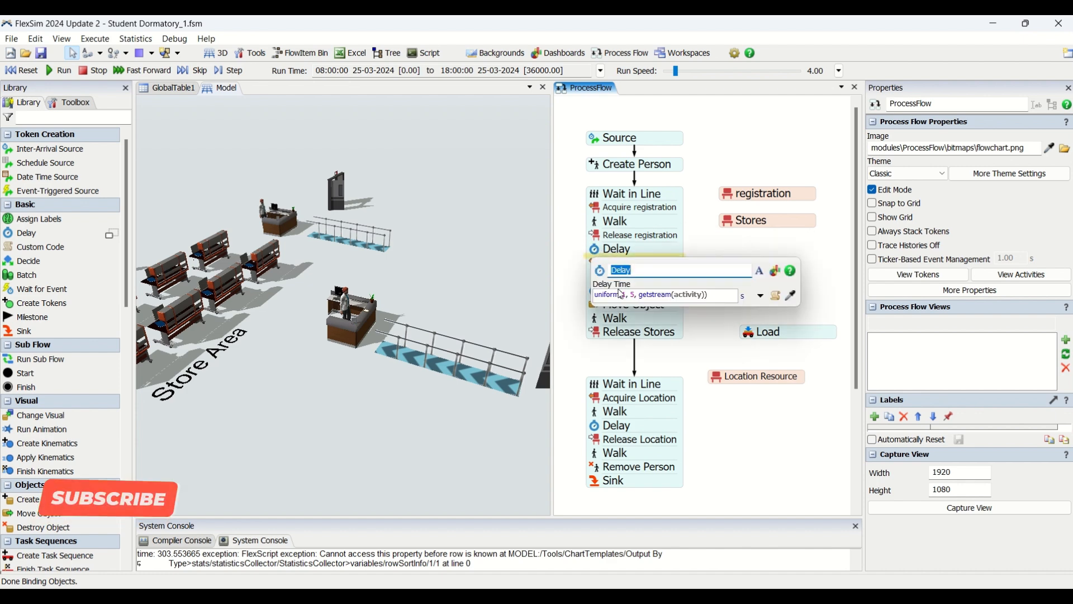
{"action": "left_click", "coordinate": [457, 373]}
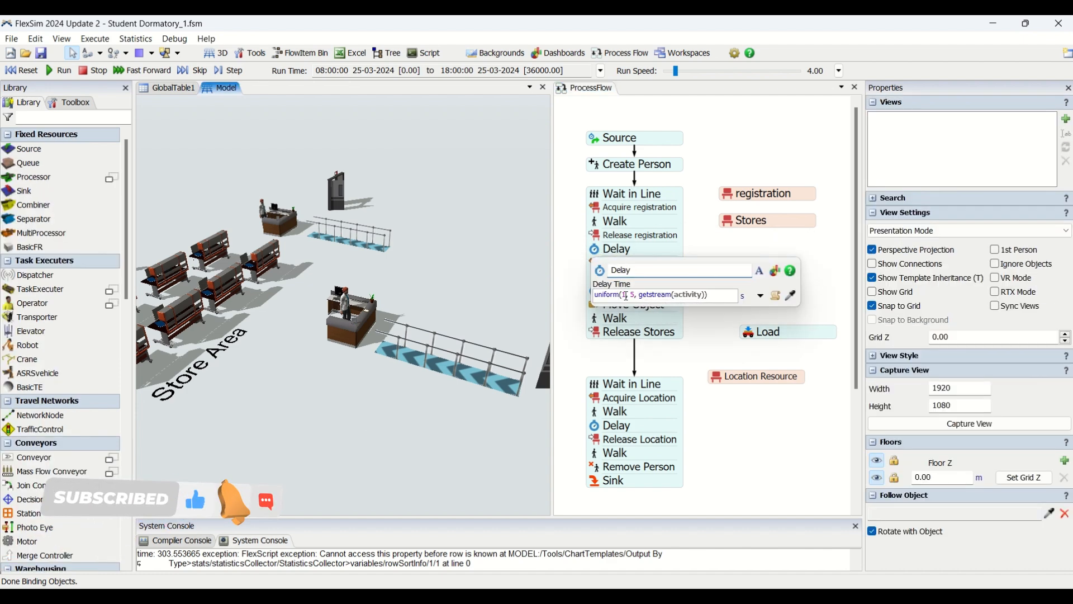
{"action": "left_click", "coordinate": [734, 236]}
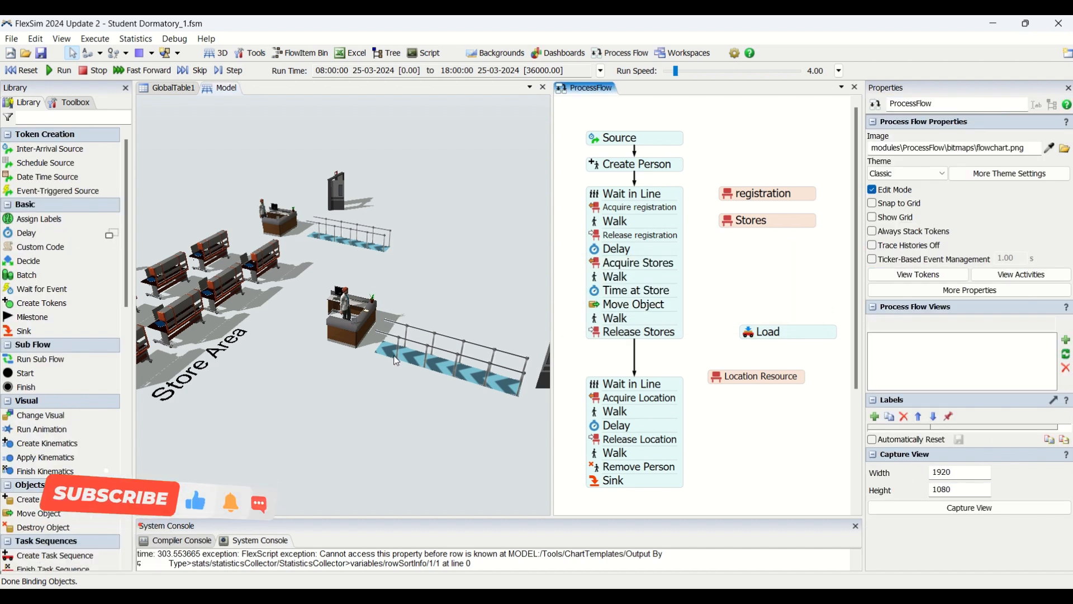
Step: Inspect the Acquire Stores activity and the location and priority settings of the Stores resource
{"action": "left_click_drag", "start_coordinate": [357, 366], "coordinate": [583, 304]}
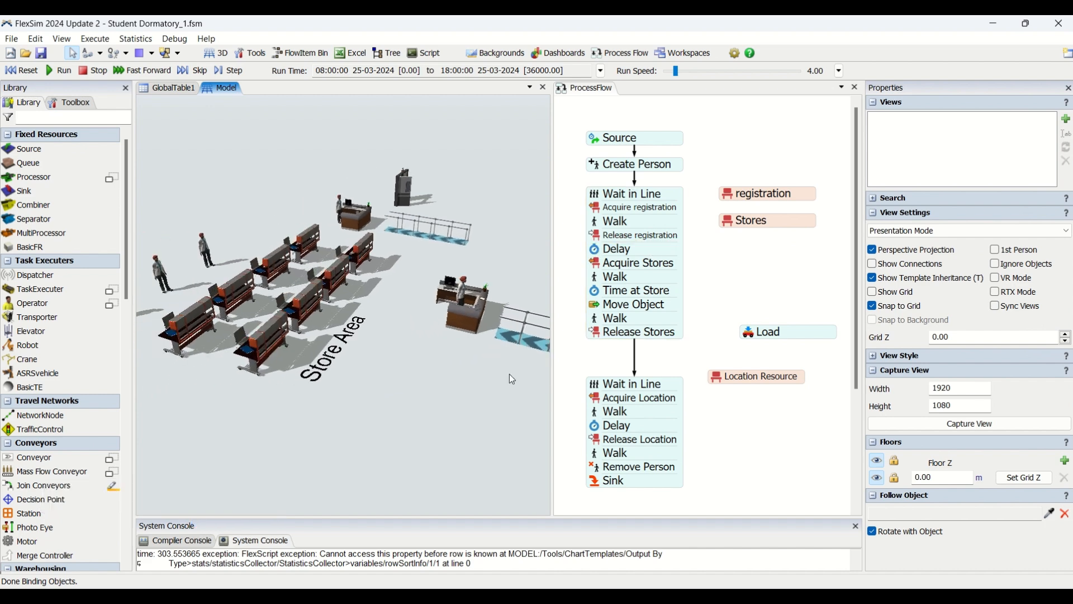
{"action": "double_click", "coordinate": [602, 265]}
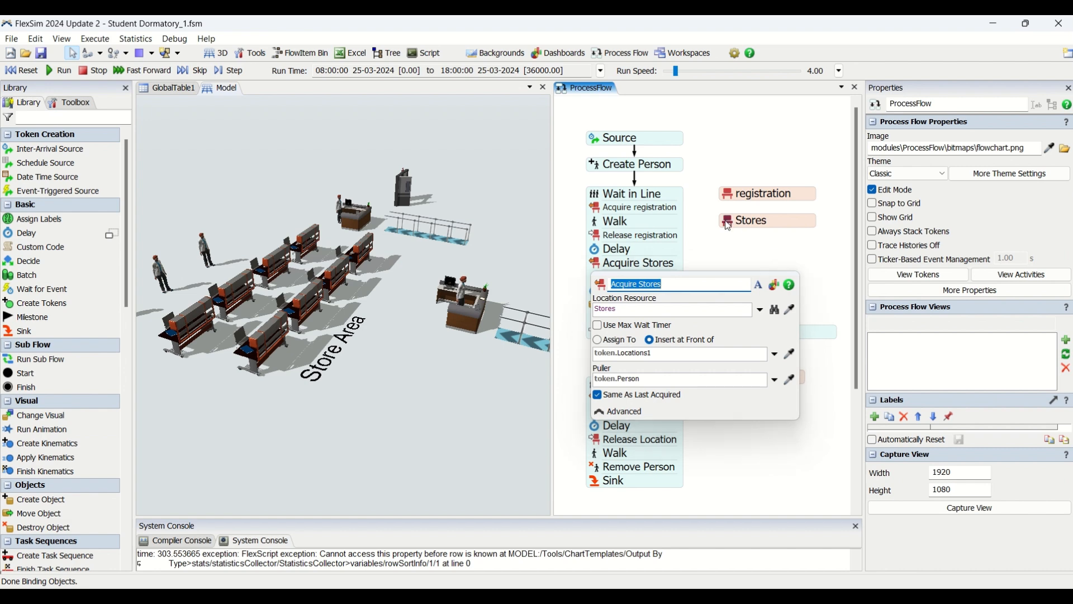
{"action": "double_click", "coordinate": [746, 222]}
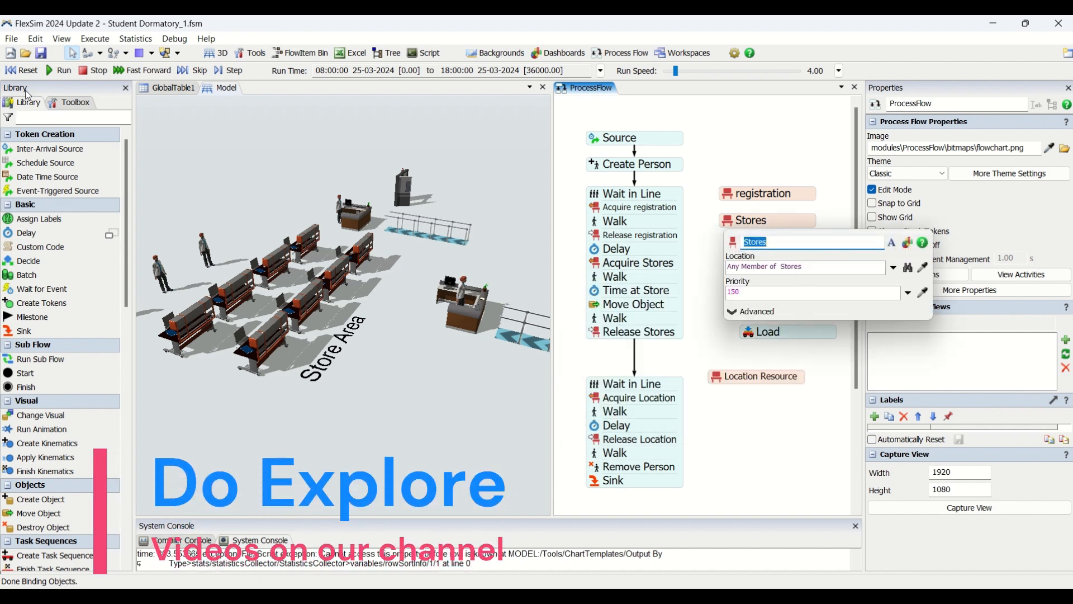
Step: Find the Stores group among the model's people location groups, review its members, and close the open property windows
{"action": "left_click", "coordinate": [82, 104]}
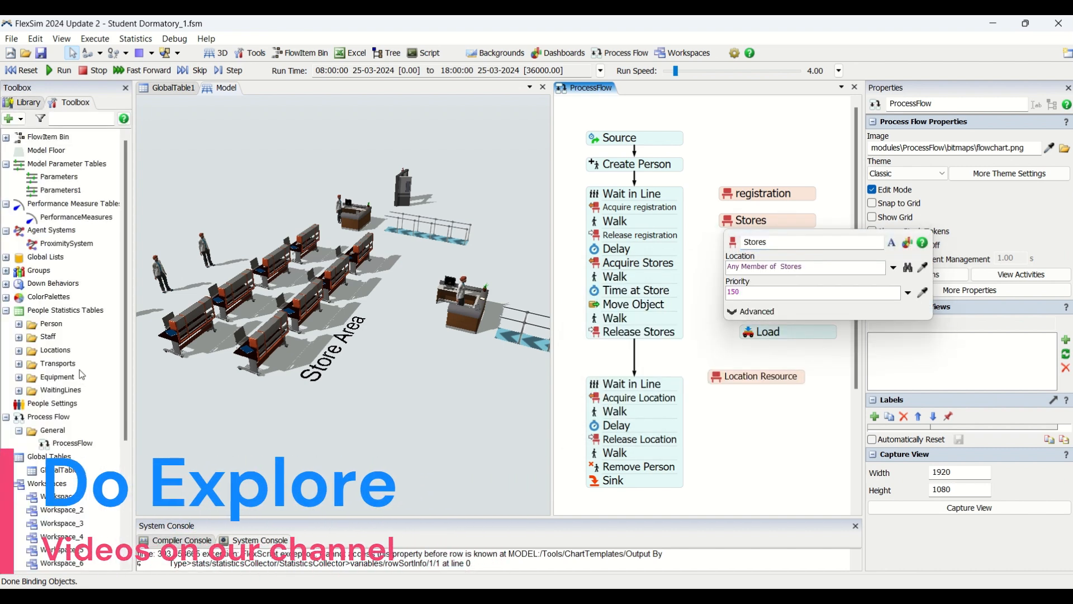
{"action": "scroll", "coordinate": [81, 374], "scroll_direction": "down", "scroll_amount": 4}
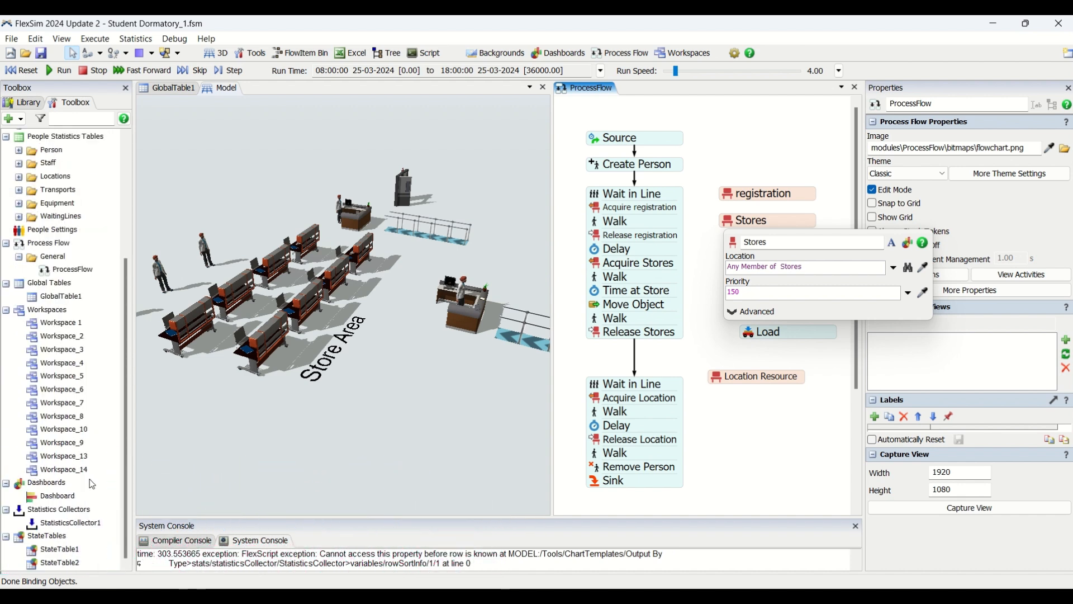
{"action": "scroll", "coordinate": [102, 452], "scroll_direction": "up", "scroll_amount": 4}
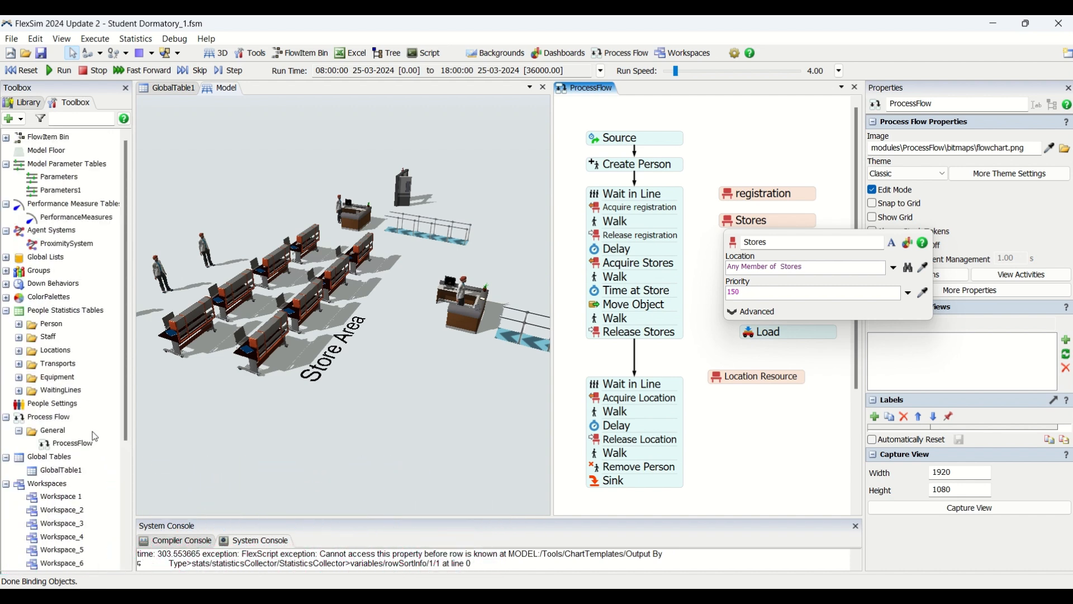
{"action": "left_click", "coordinate": [19, 351]}
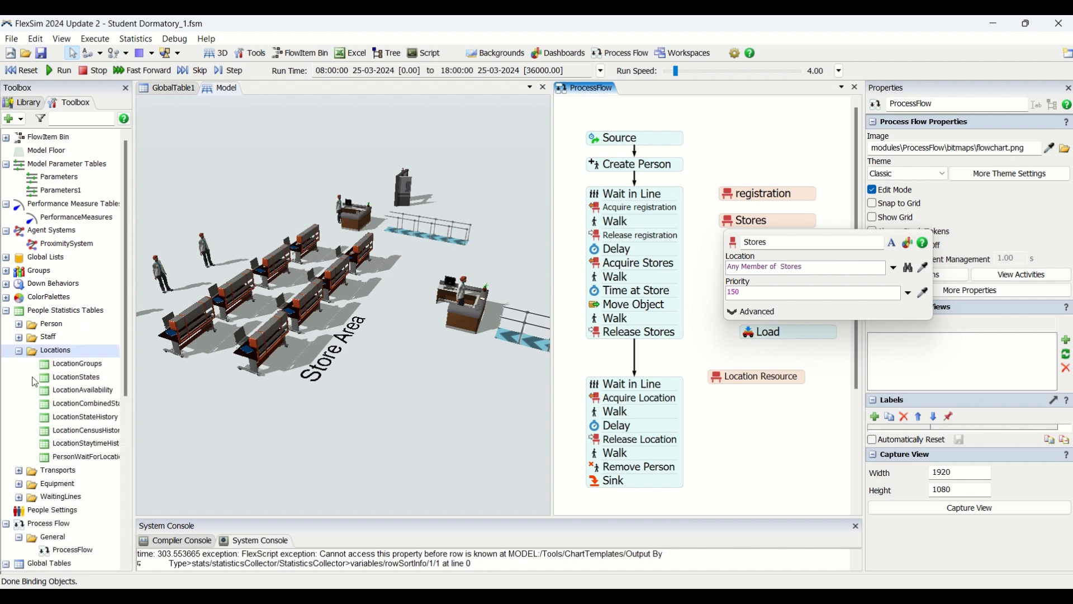
{"action": "left_click", "coordinate": [19, 351]}
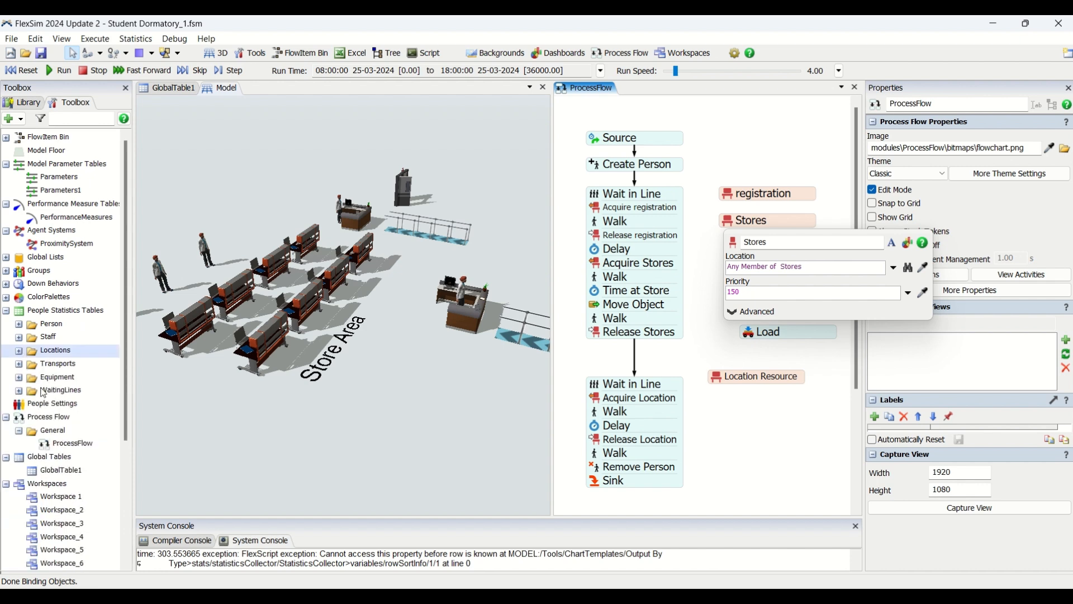
{"action": "left_click", "coordinate": [6, 272]}
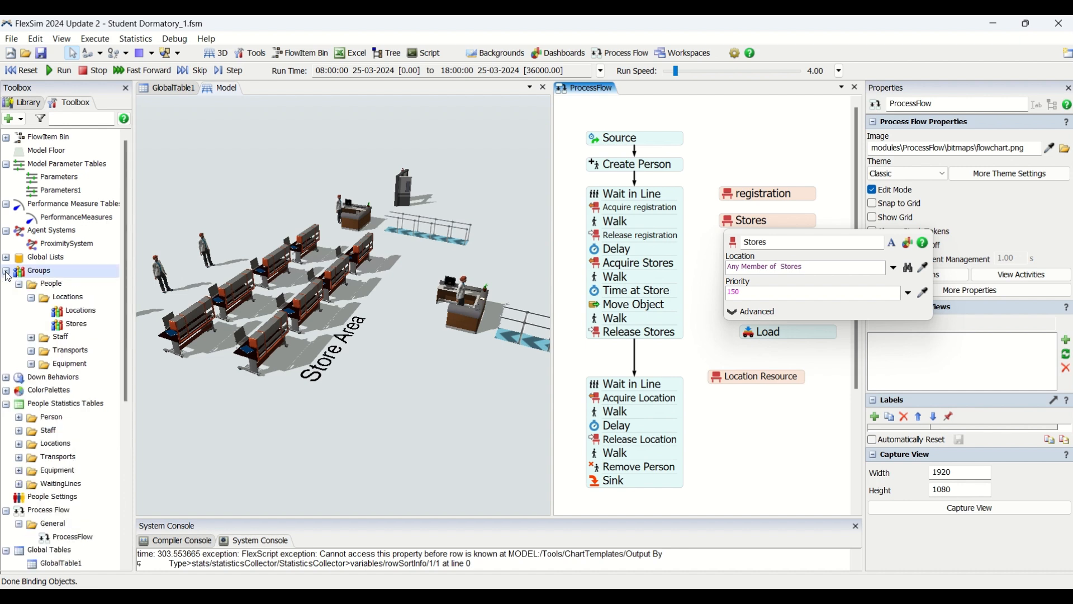
{"action": "double_click", "coordinate": [62, 325]}
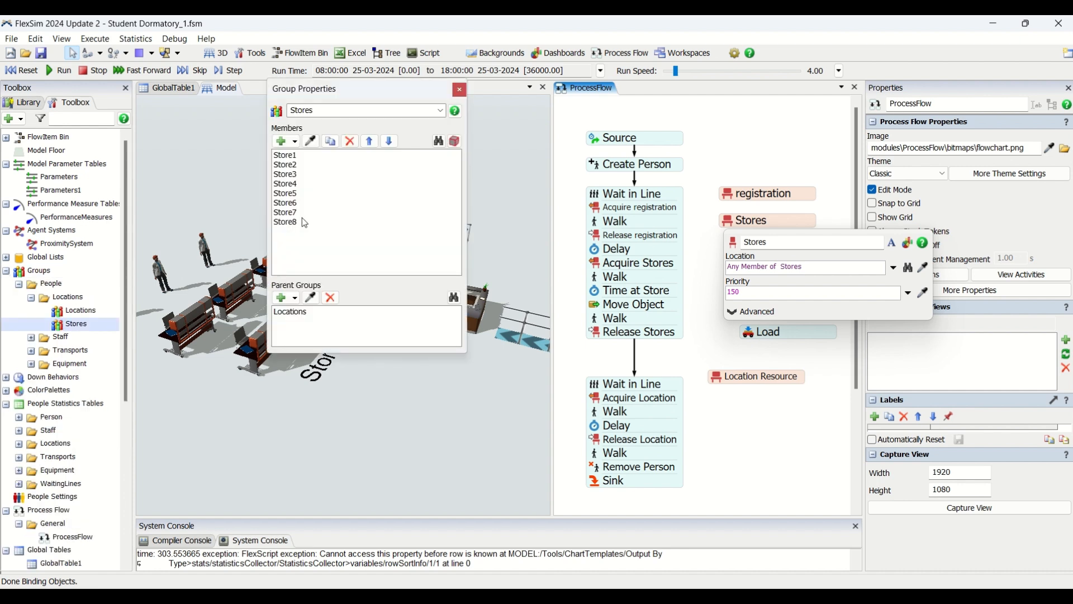
{"action": "left_click", "coordinate": [461, 95]}
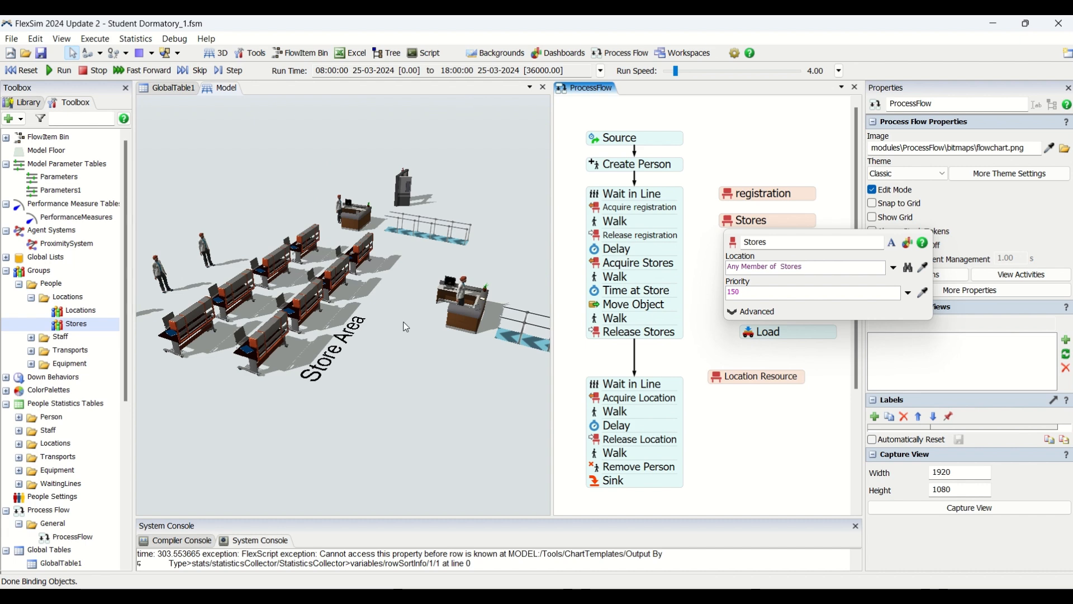
{"action": "left_click", "coordinate": [406, 336]}
{"action": "left_click", "coordinate": [695, 242]}
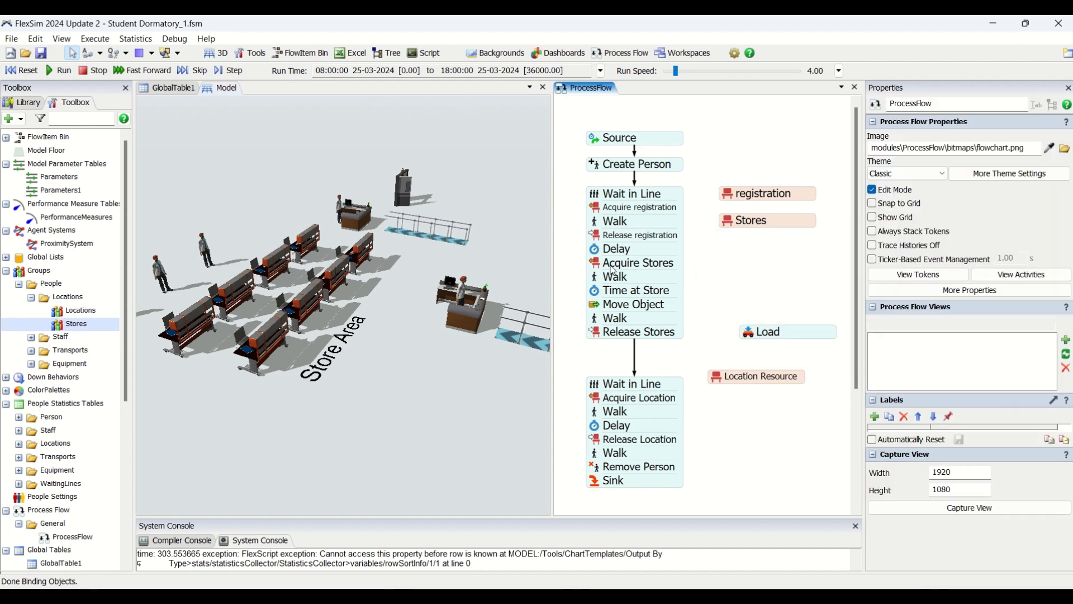
Step: Check the settings of the Acquire Stores activity and the person and destination of the Walk activity after it
{"action": "double_click", "coordinate": [630, 261]}
{"action": "left_click", "coordinate": [698, 257]}
{"action": "double_click", "coordinate": [598, 278]}
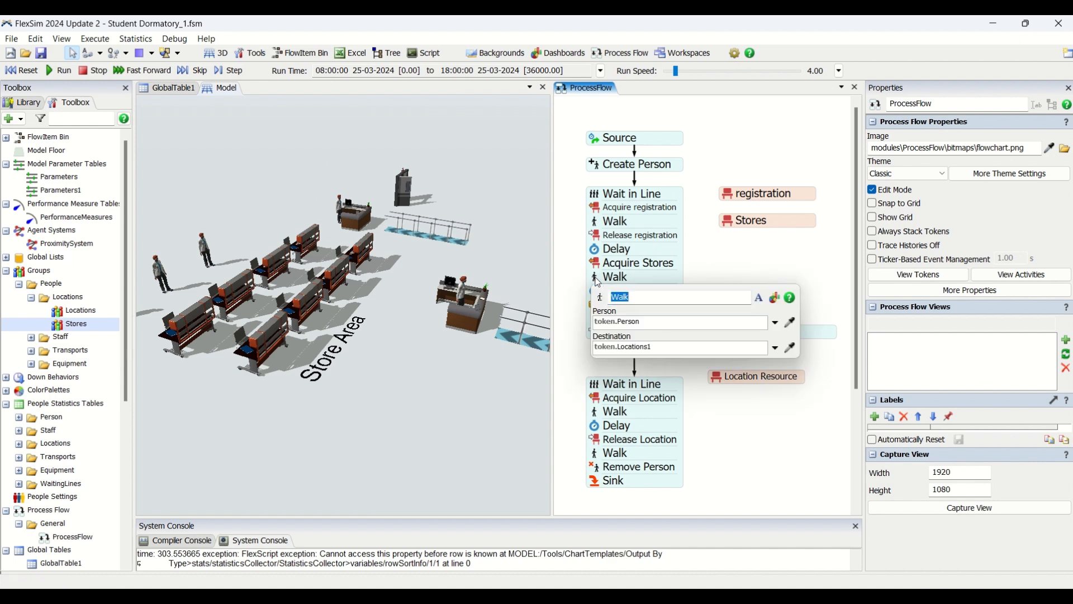
{"action": "left_click", "coordinate": [745, 267]}
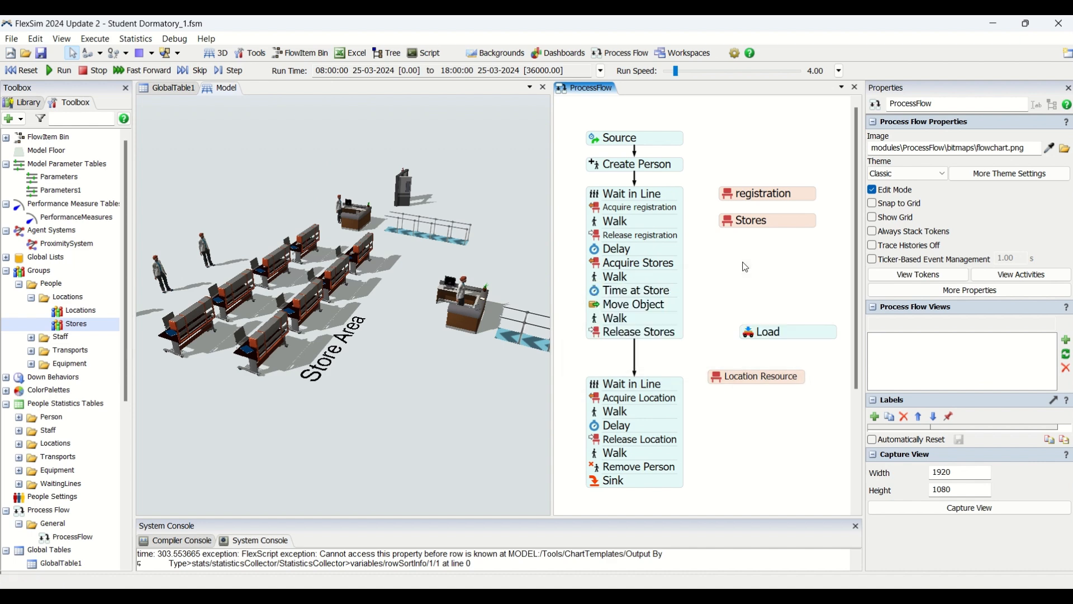
Step: Inspect the delay time expression of the Time at Store activity
{"action": "double_click", "coordinate": [599, 294]}
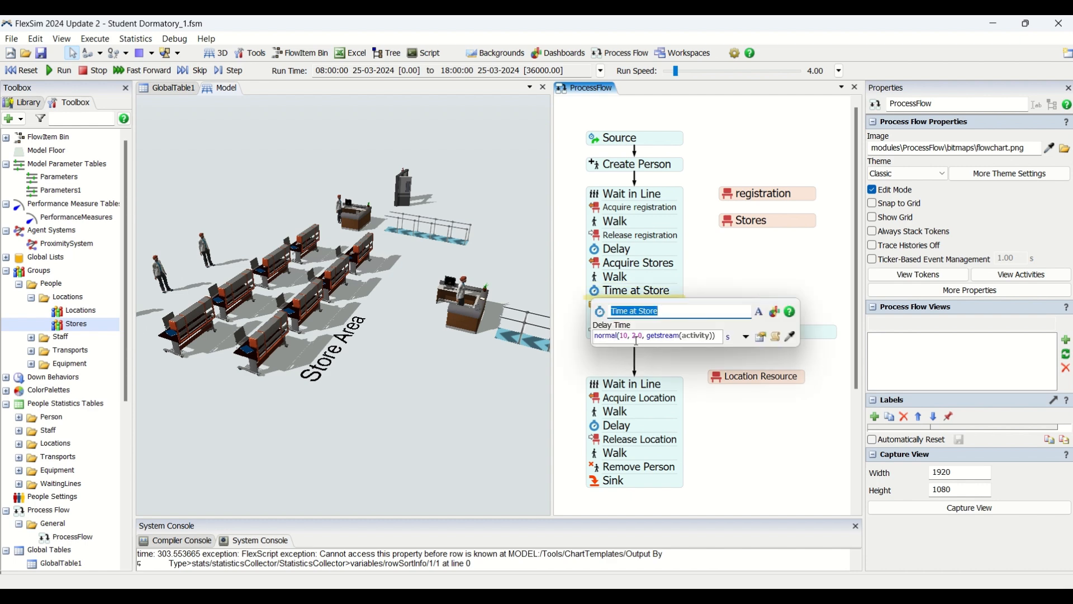
{"action": "left_click_drag", "start_coordinate": [638, 336], "coordinate": [594, 336]}
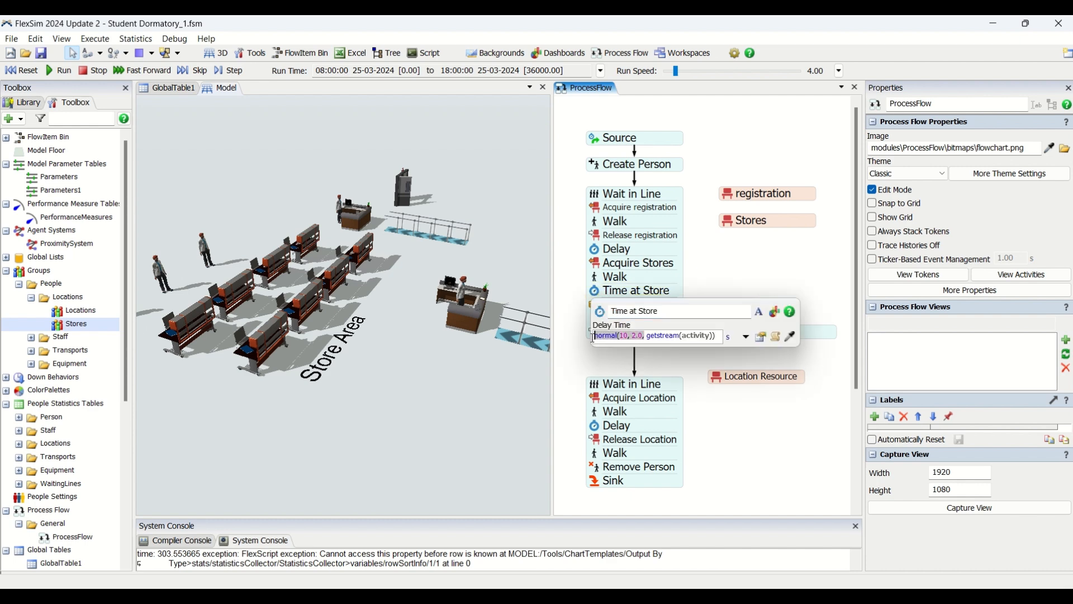
{"action": "left_click", "coordinate": [758, 271]}
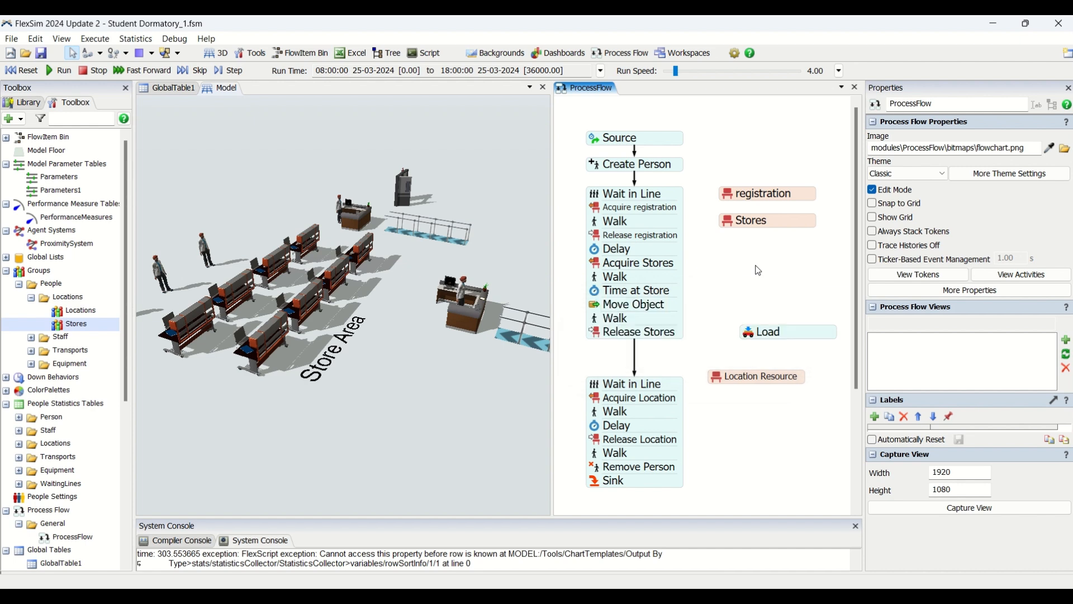
{"action": "left_click", "coordinate": [601, 292]}
{"action": "left_click", "coordinate": [727, 263]}
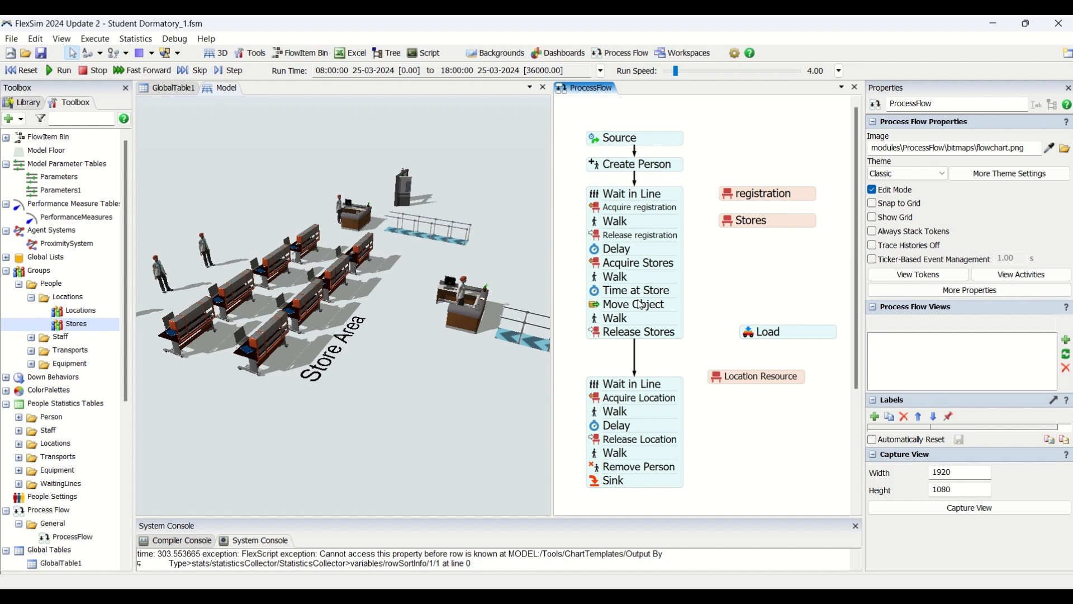
Step: Check the object and destination settings of the Move Object activity and the settings of the Walk activity after it
{"action": "left_click", "coordinate": [595, 306]}
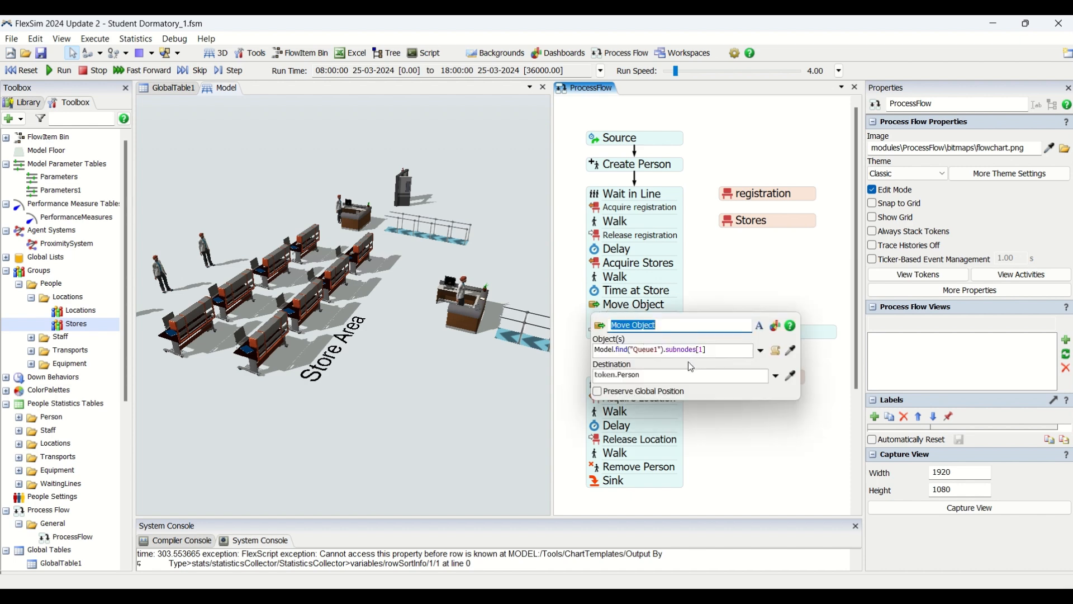
{"action": "left_click", "coordinate": [734, 276]}
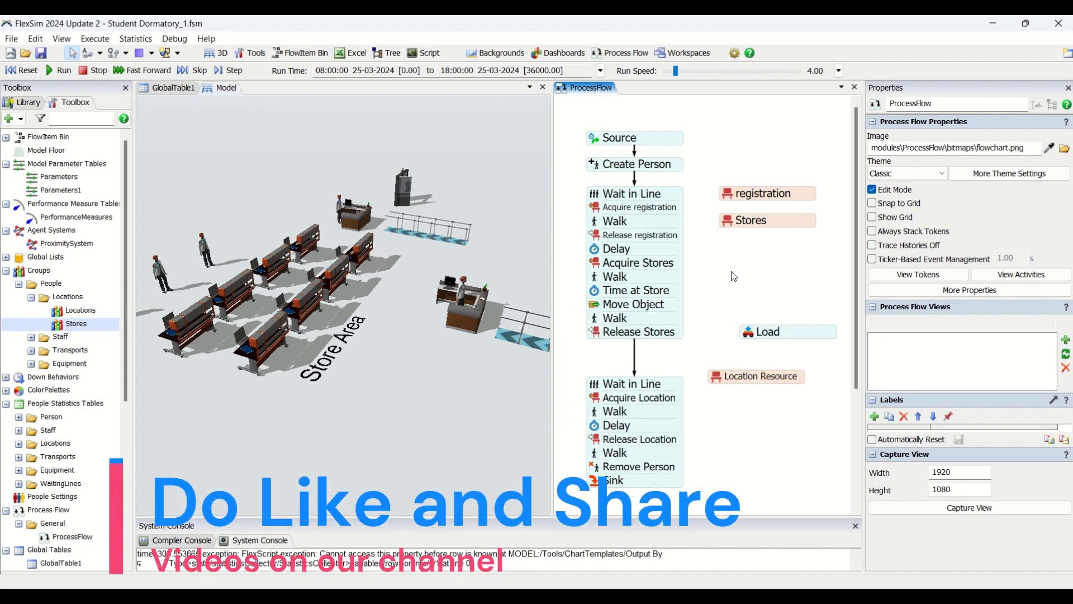
{"action": "left_click", "coordinate": [594, 317]}
{"action": "left_click", "coordinate": [749, 282]}
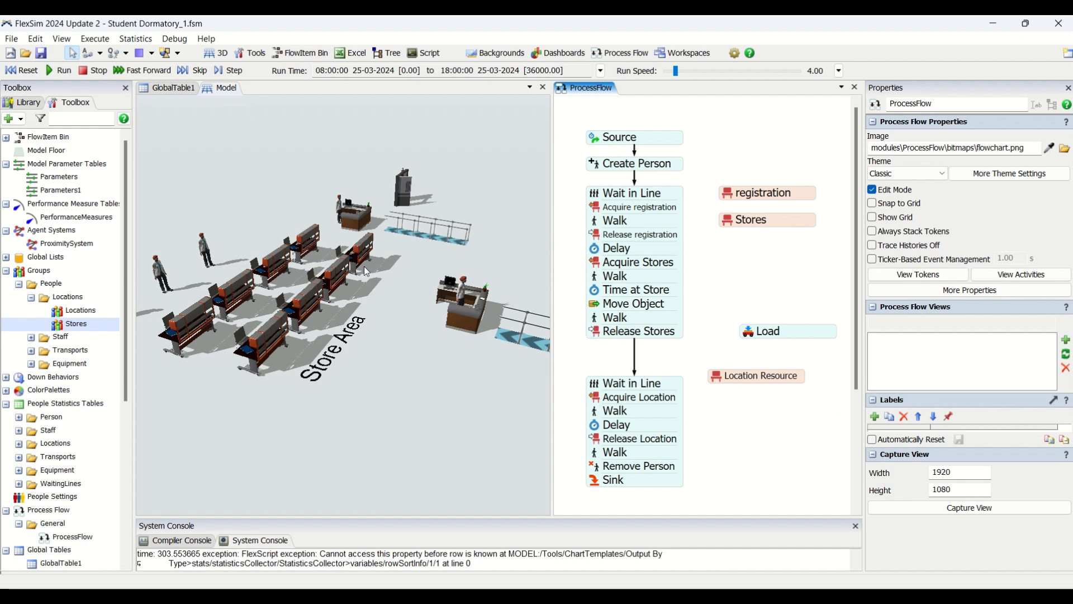
Step: Inspect the waiting line by the rear desk in the 3D model and the delay time of the Delay activity before Release Location
{"action": "left_click", "coordinate": [455, 239]}
{"action": "left_click", "coordinate": [447, 243]}
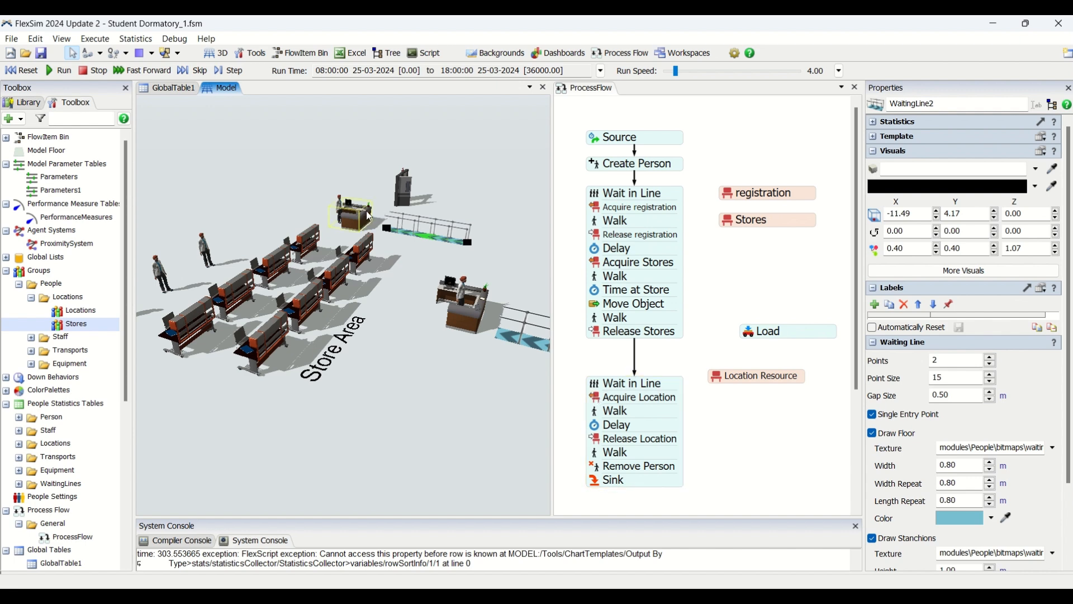
{"action": "double_click", "coordinate": [597, 430]}
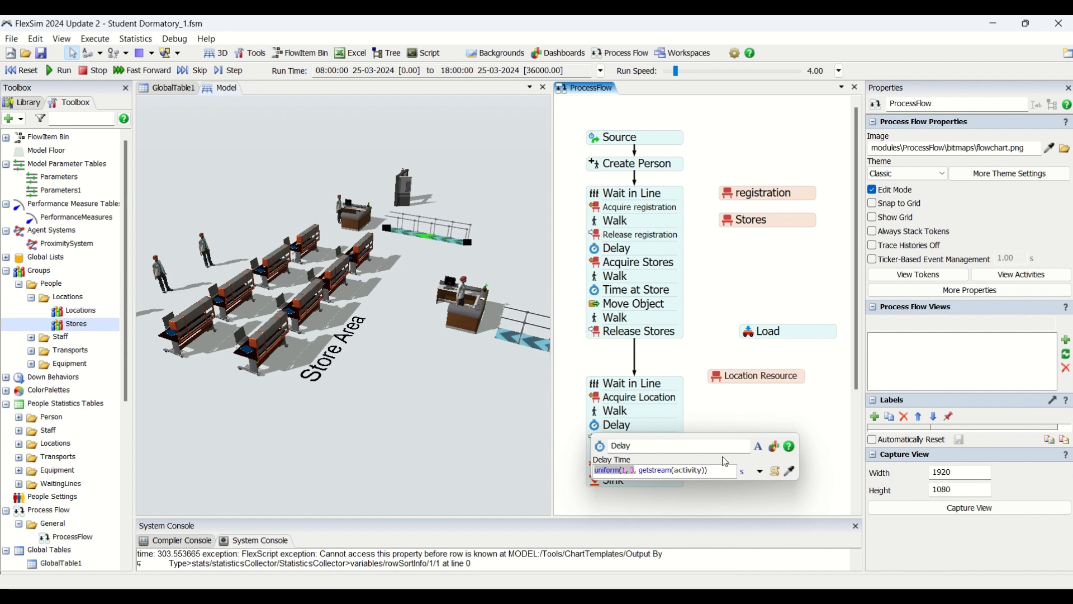
{"action": "left_click", "coordinate": [700, 414]}
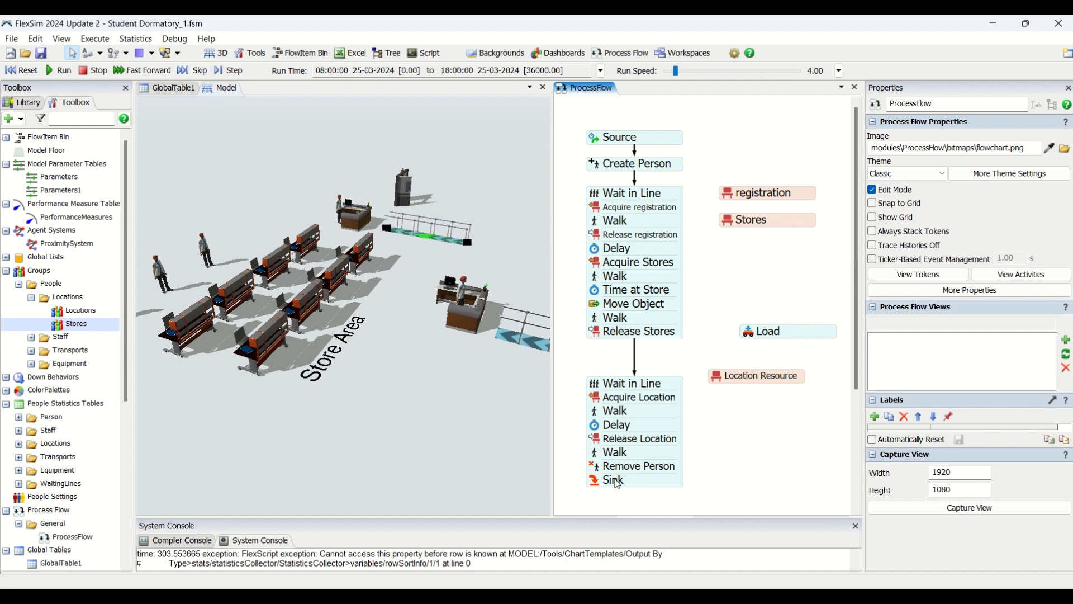
Step: Check the destination of the Walk activity after Release Location and the person setting of the Remove Person activity
{"action": "left_click", "coordinate": [598, 455]}
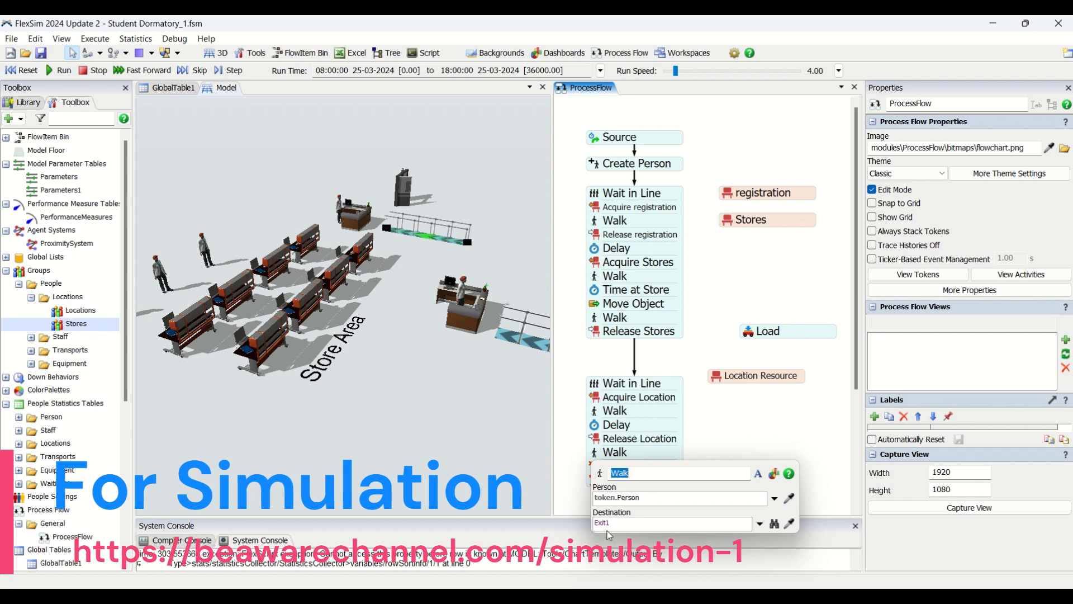
{"action": "left_click", "coordinate": [728, 400]}
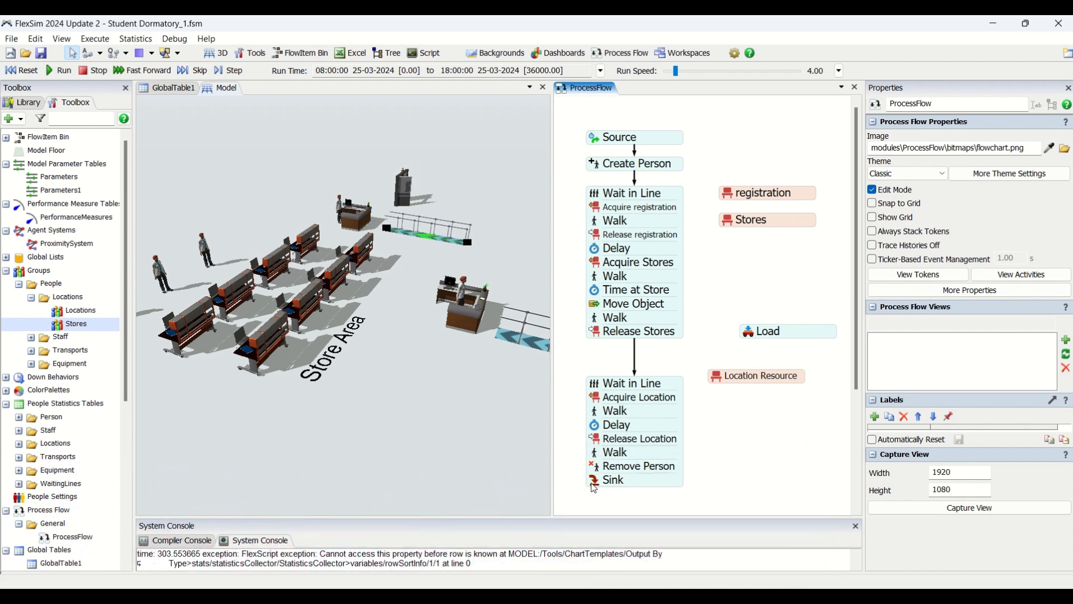
{"action": "left_click", "coordinate": [600, 471]}
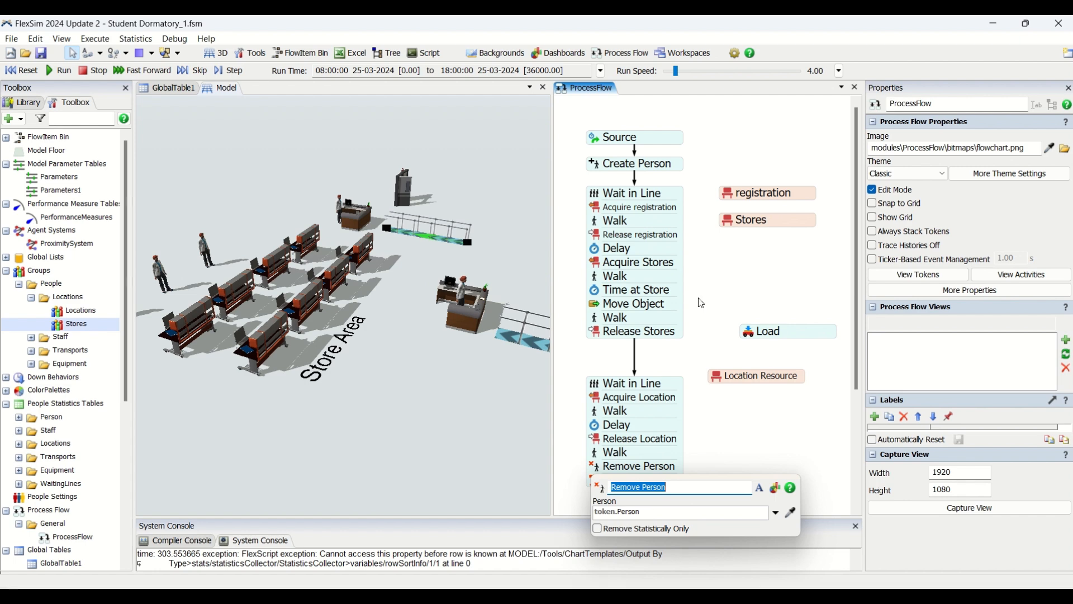
{"action": "left_click", "coordinate": [702, 303]}
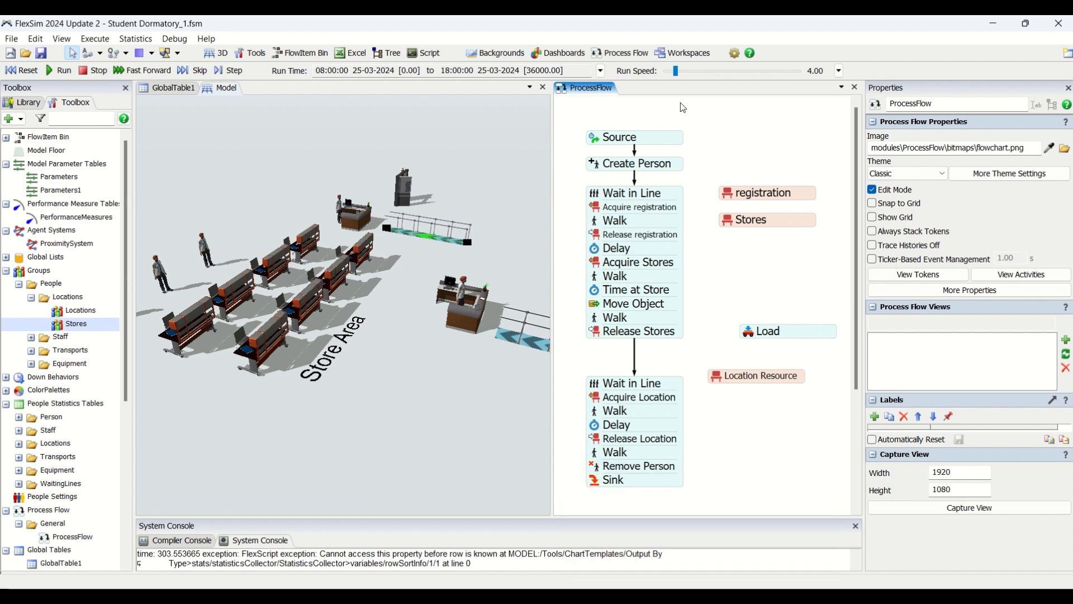
Step: Review the Source activity and the person, label and destination settings of the Create Person activity
{"action": "left_click", "coordinate": [598, 141]}
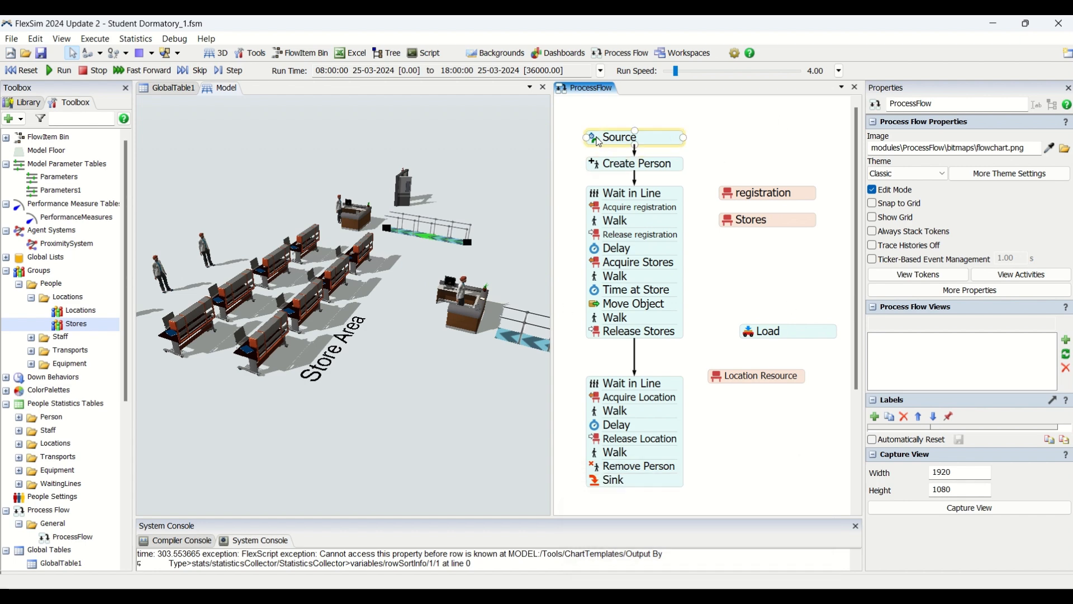
{"action": "left_click", "coordinate": [735, 123]}
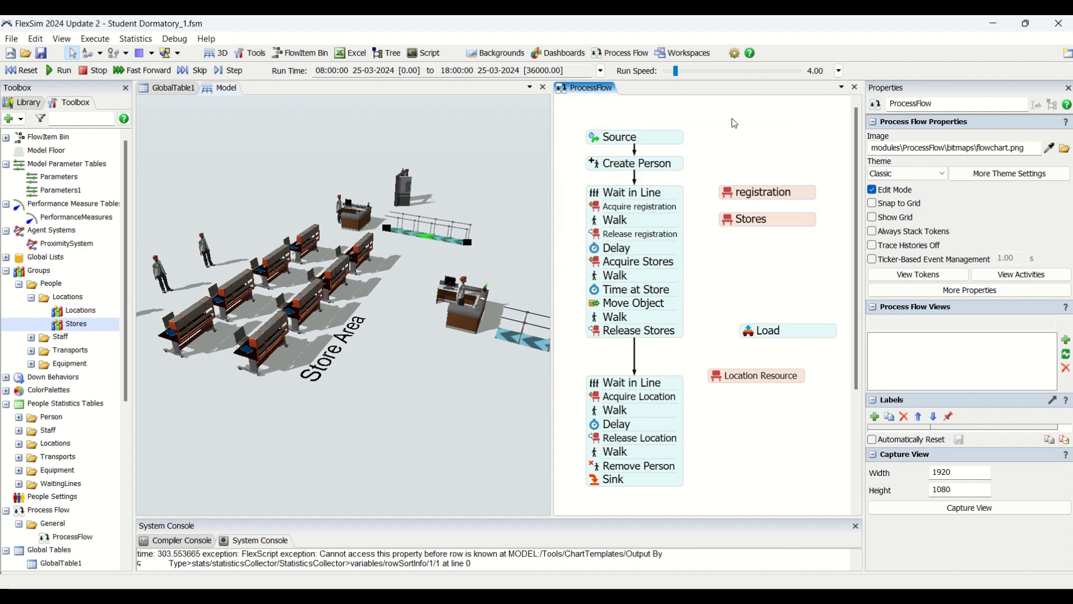
{"action": "left_click", "coordinate": [599, 169]}
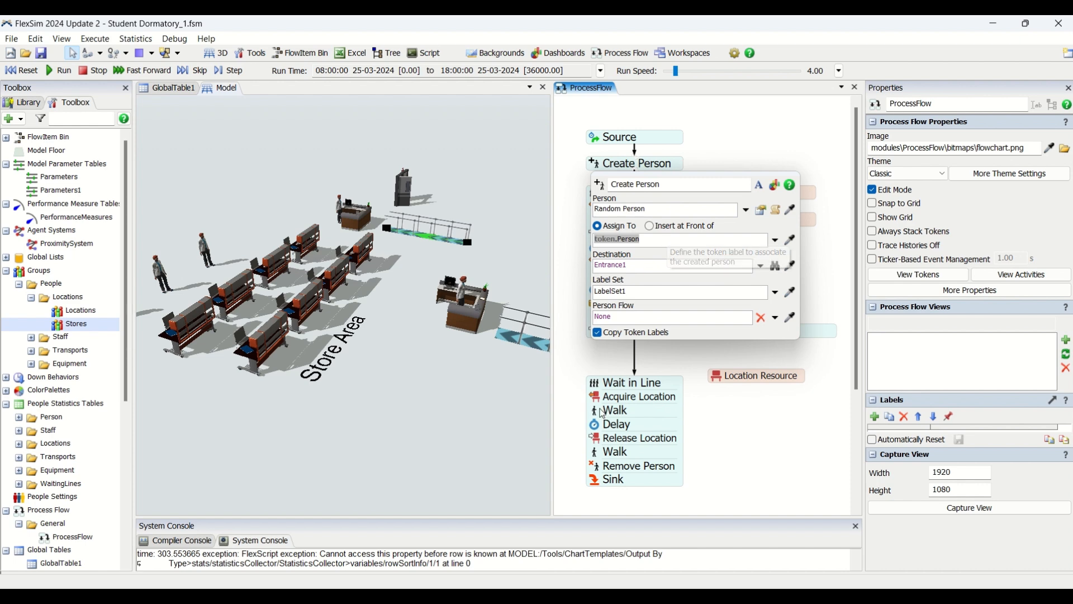
Step: Compare the destination of the Walk activity after Acquire Location with that of the Walk activity after Acquire registration
{"action": "left_click", "coordinate": [610, 410]}
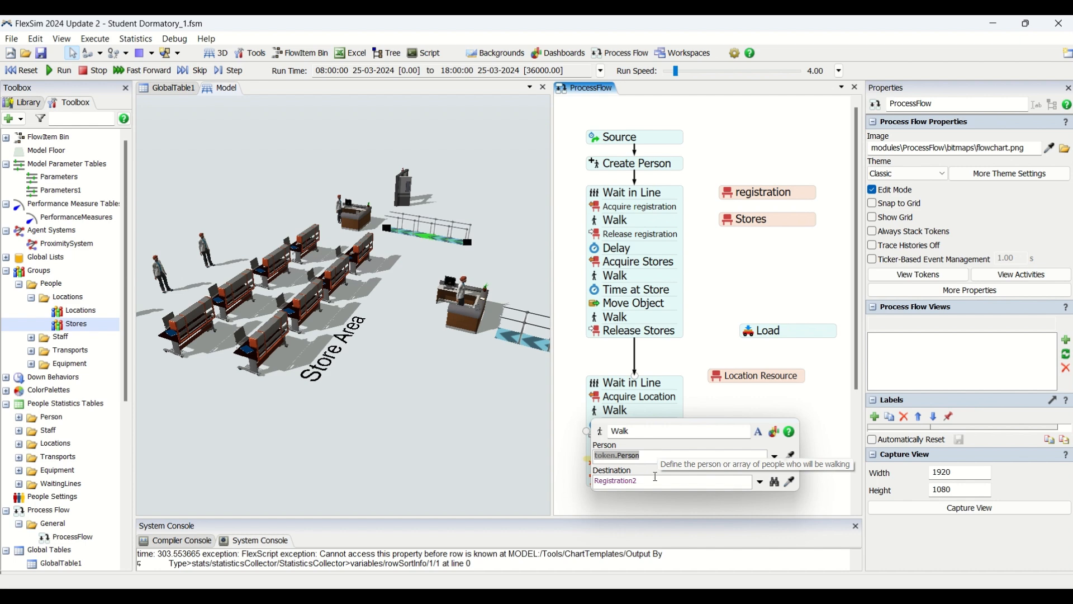
{"action": "left_click", "coordinate": [596, 226]}
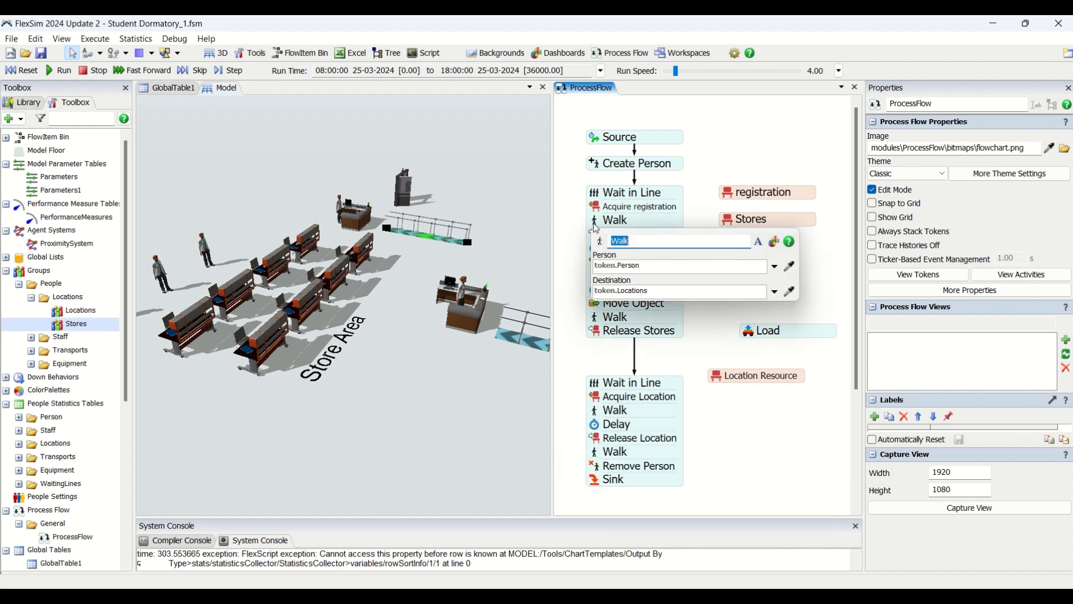
{"action": "left_click_drag", "start_coordinate": [661, 294], "coordinate": [592, 291]}
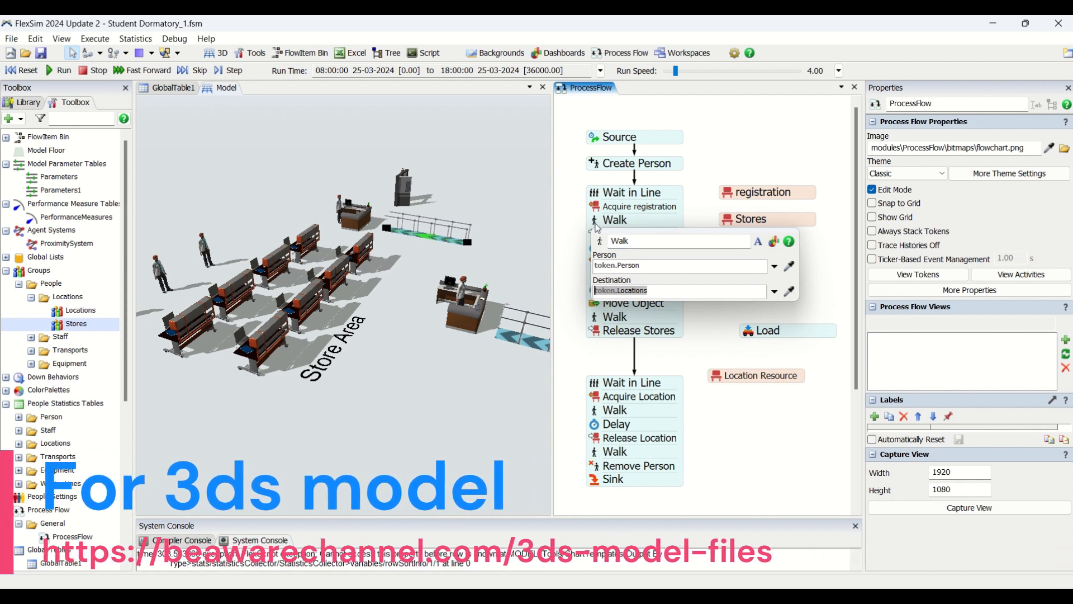
Step: Examine the advanced label and puller settings of the Acquire registration activity, and recheck the Walk activity that follows it
{"action": "left_click", "coordinate": [601, 211]}
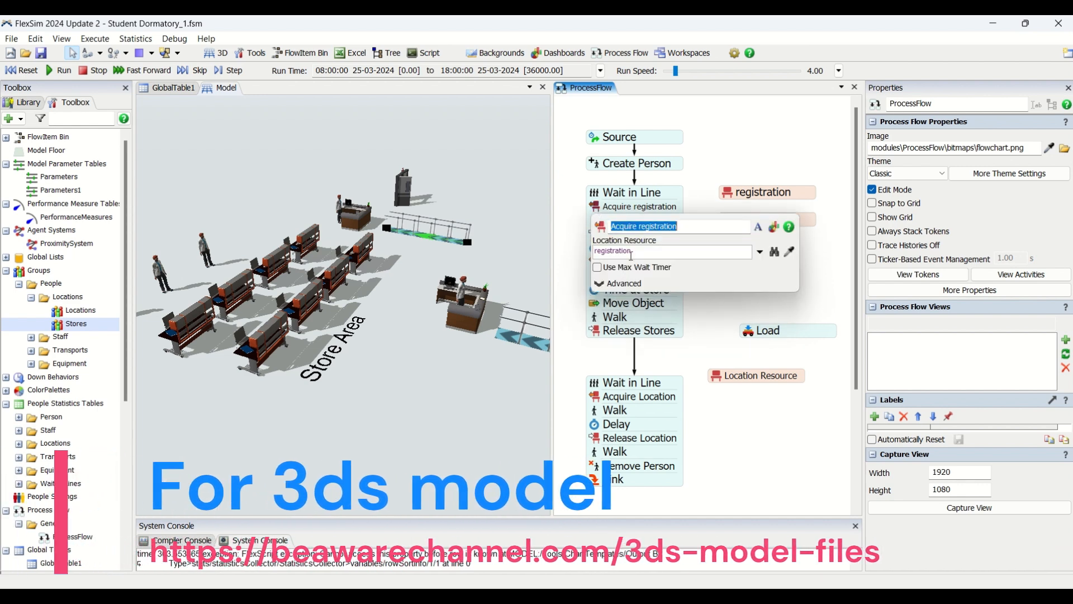
{"action": "left_click", "coordinate": [606, 285]}
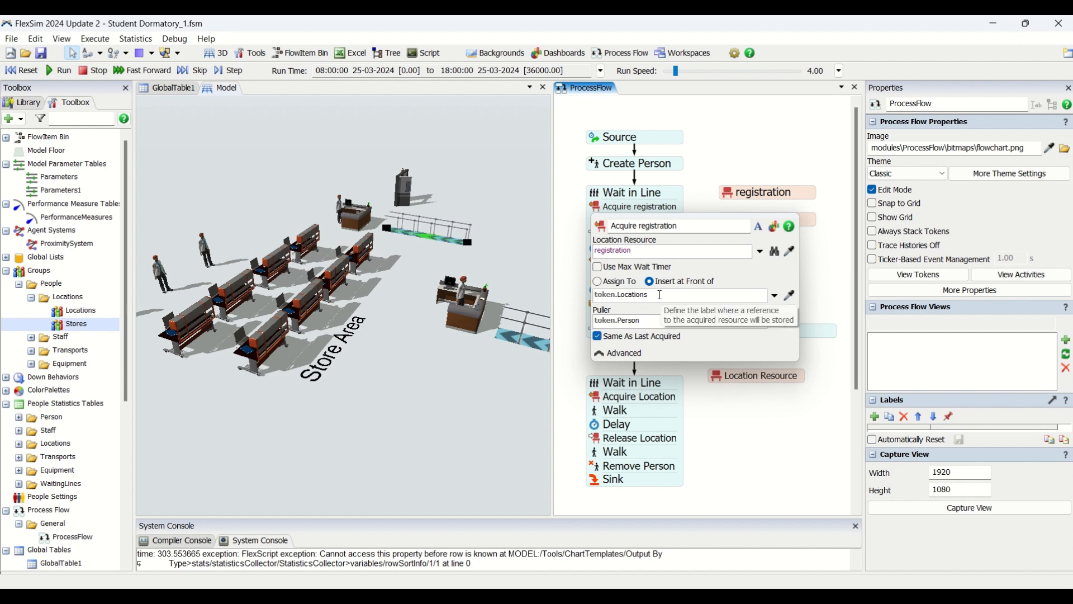
{"action": "left_click_drag", "start_coordinate": [662, 294], "coordinate": [593, 293]}
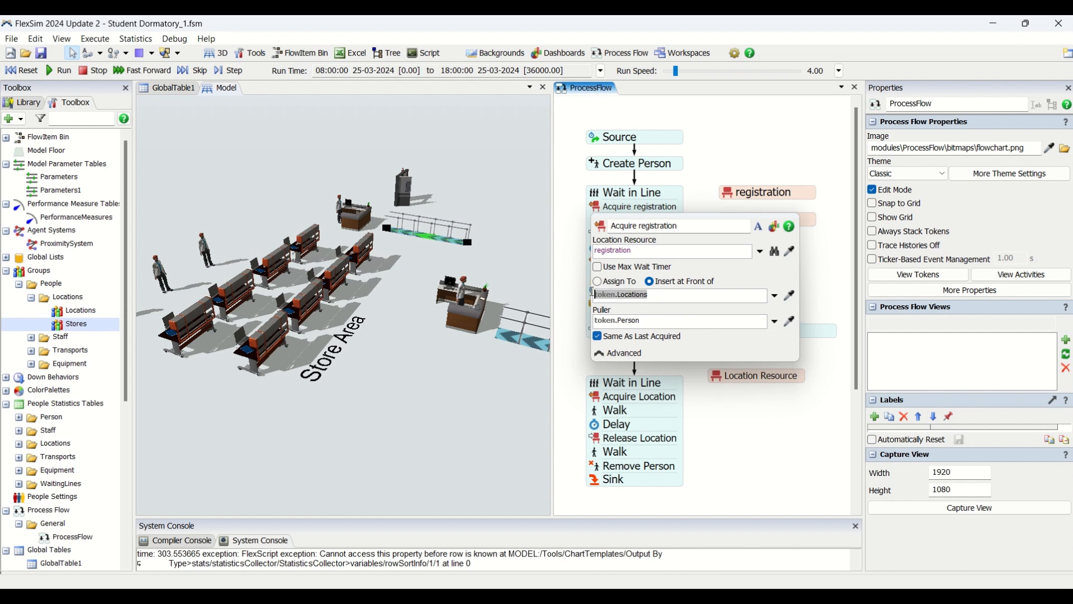
{"action": "left_click", "coordinate": [706, 171]}
{"action": "left_click", "coordinate": [595, 222]}
{"action": "left_click", "coordinate": [714, 163]}
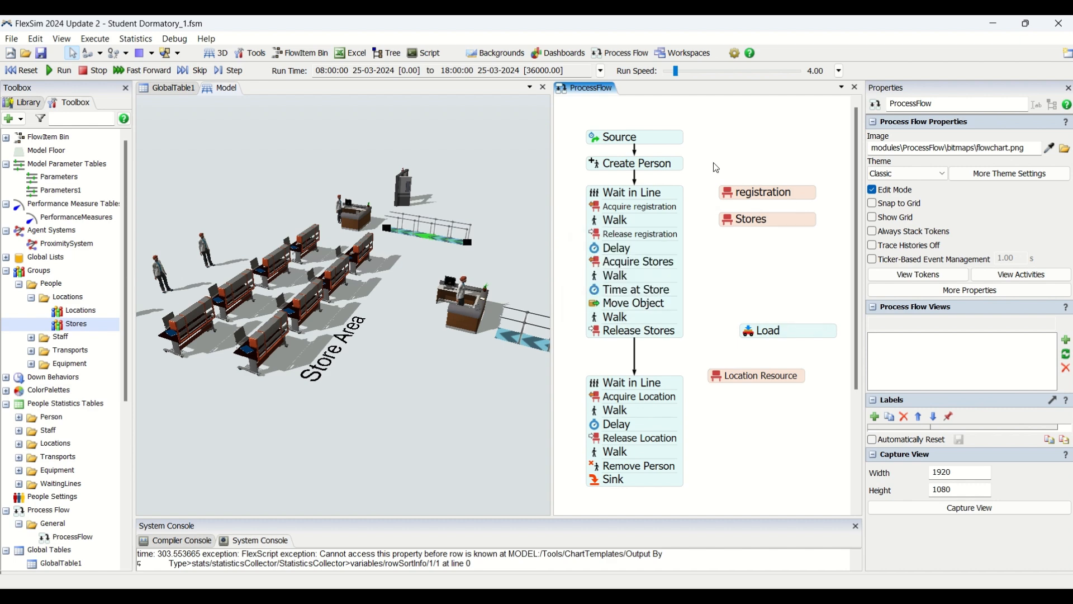
Step: Review the delay time of the Delay activity after Release registration and the destination of the Walk activity after Move Object
{"action": "left_click", "coordinate": [595, 224]}
{"action": "left_click_drag", "start_coordinate": [648, 292], "coordinate": [563, 281]}
{"action": "left_click", "coordinate": [741, 163]}
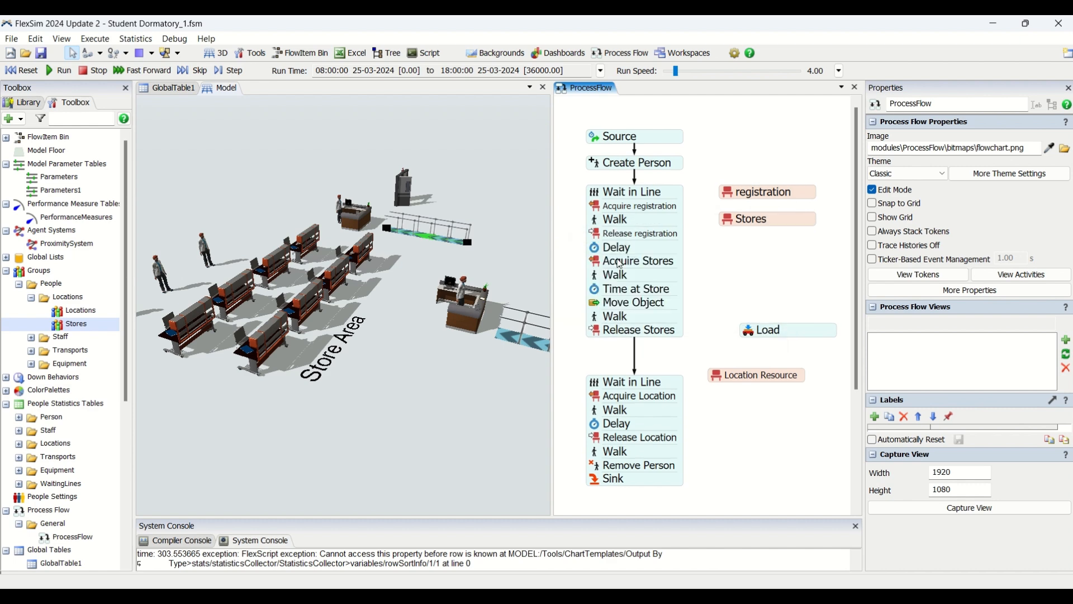
{"action": "left_click", "coordinate": [595, 252]}
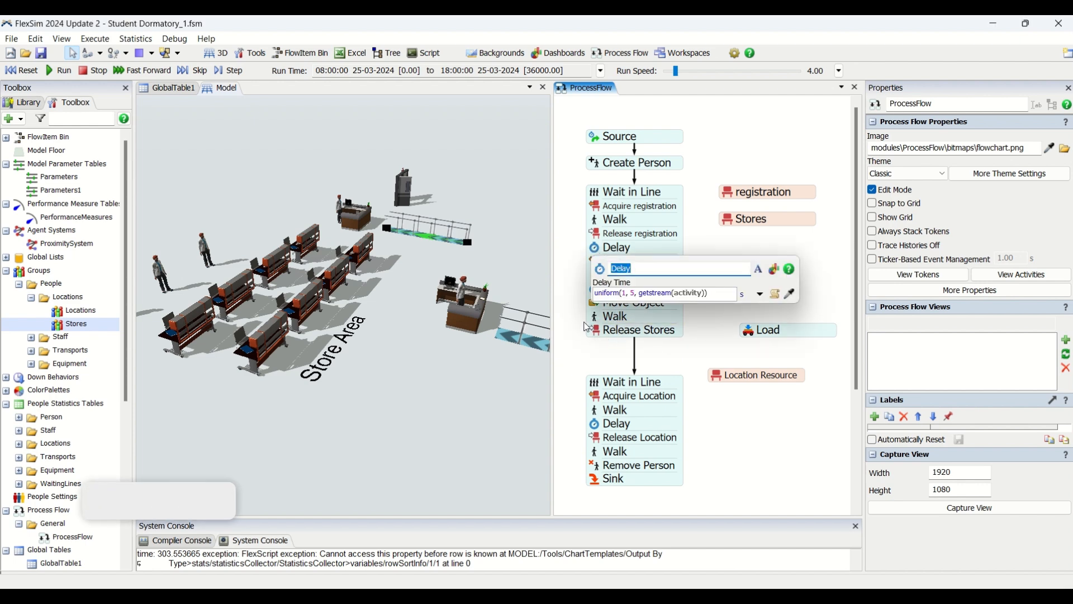
{"action": "left_click", "coordinate": [595, 318]}
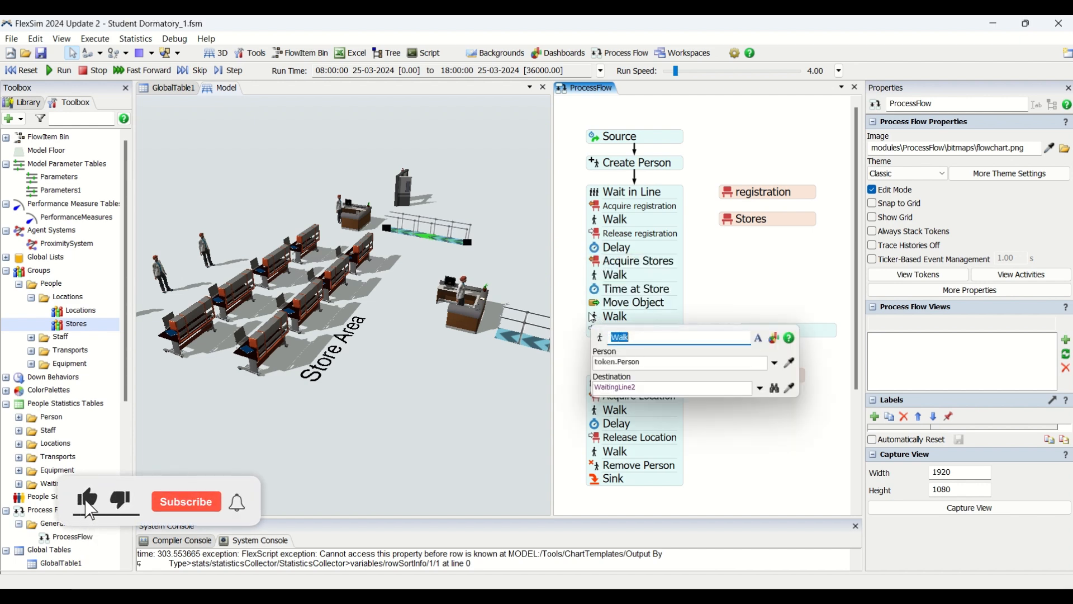
{"action": "left_click", "coordinate": [574, 301]}
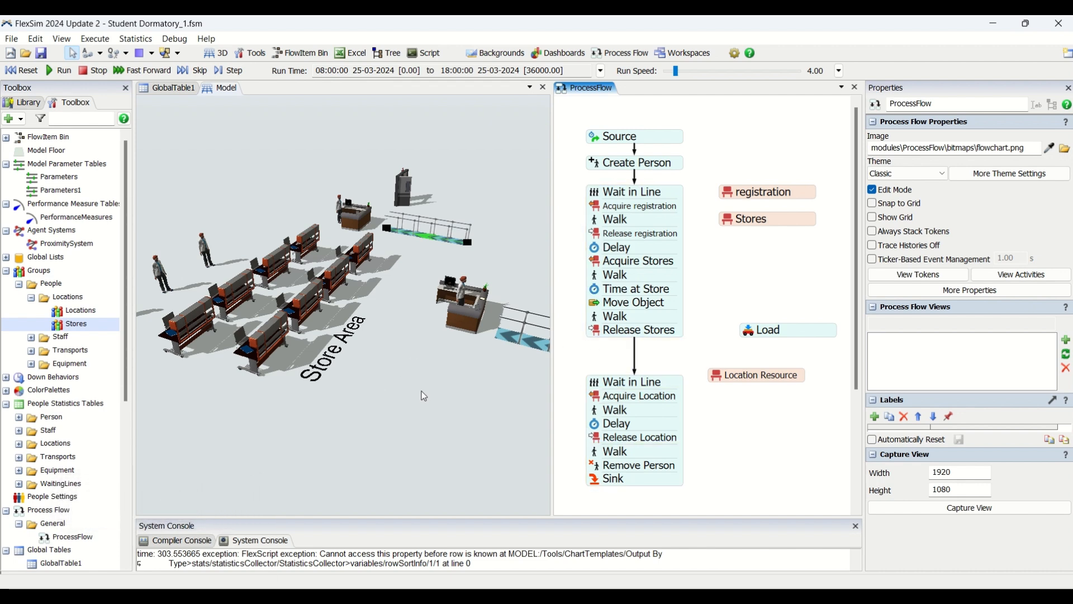
Step: Close the process flow view and select the front computer desk in the outer row of the Store Area
{"action": "right_click_drag", "start_coordinate": [421, 391], "coordinate": [421, 390]}
{"action": "left_click", "coordinate": [855, 88]}
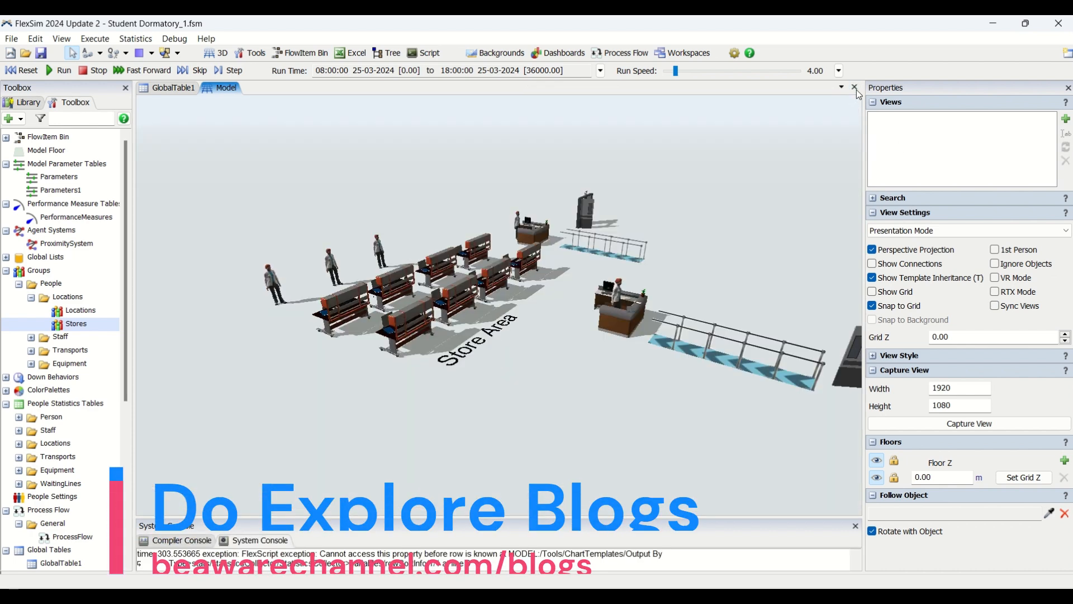
{"action": "right_click_drag", "start_coordinate": [472, 403], "coordinate": [381, 413]}
{"action": "left_click", "coordinate": [380, 412]}
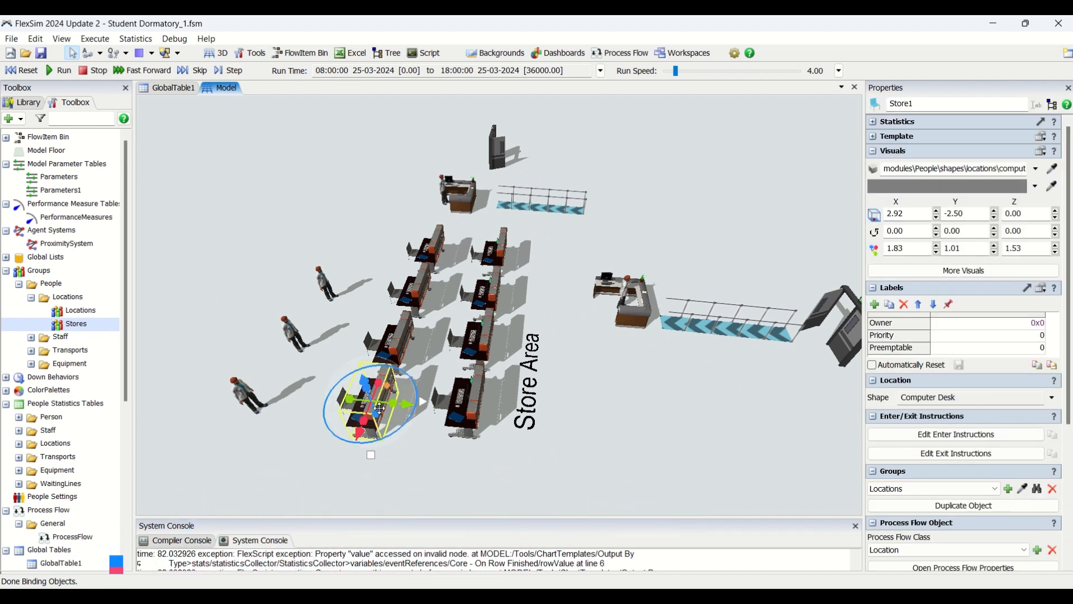
Step: Review the model's tools and the tool types that can be added, and browse the available People location shapes
{"action": "scroll", "coordinate": [97, 479], "scroll_direction": "down", "scroll_amount": 7}
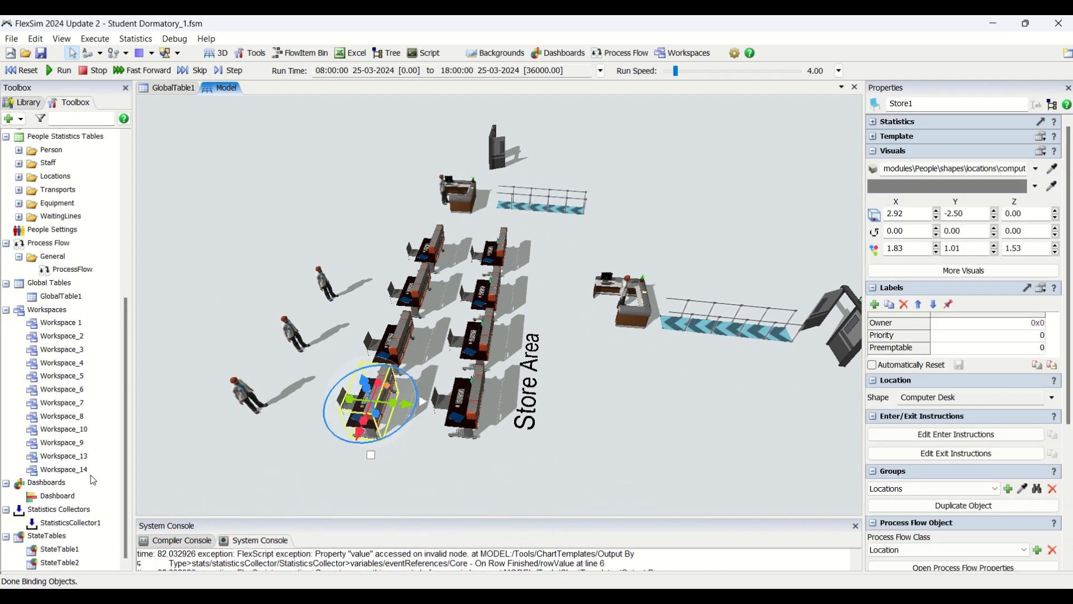
{"action": "left_click", "coordinate": [193, 308]}
{"action": "left_click", "coordinate": [12, 120]}
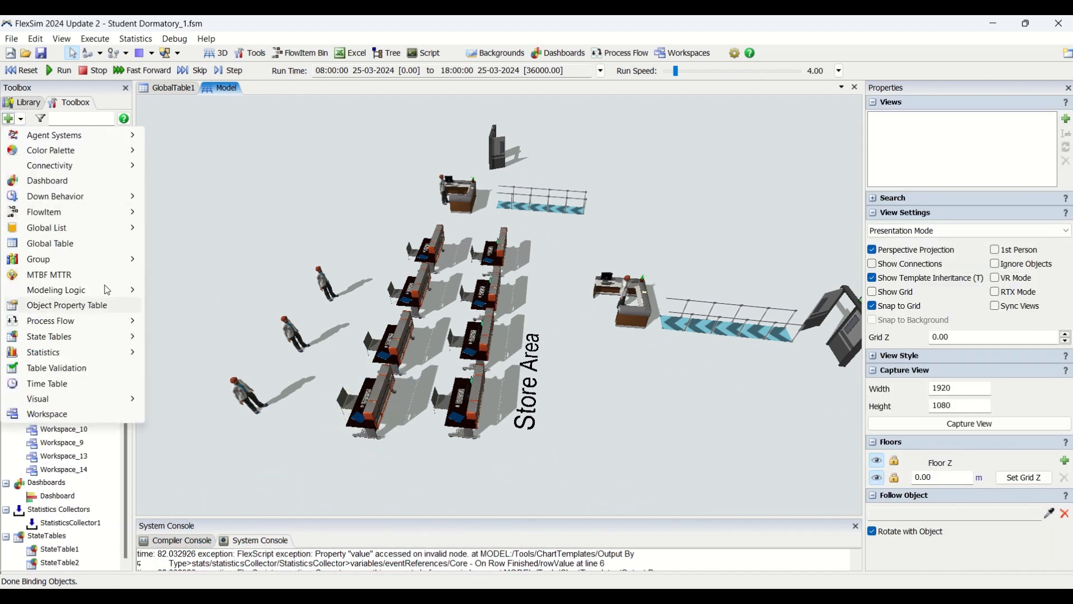
{"action": "left_click", "coordinate": [28, 103]}
{"action": "scroll", "coordinate": [39, 381], "scroll_direction": "down", "scroll_amount": 20}
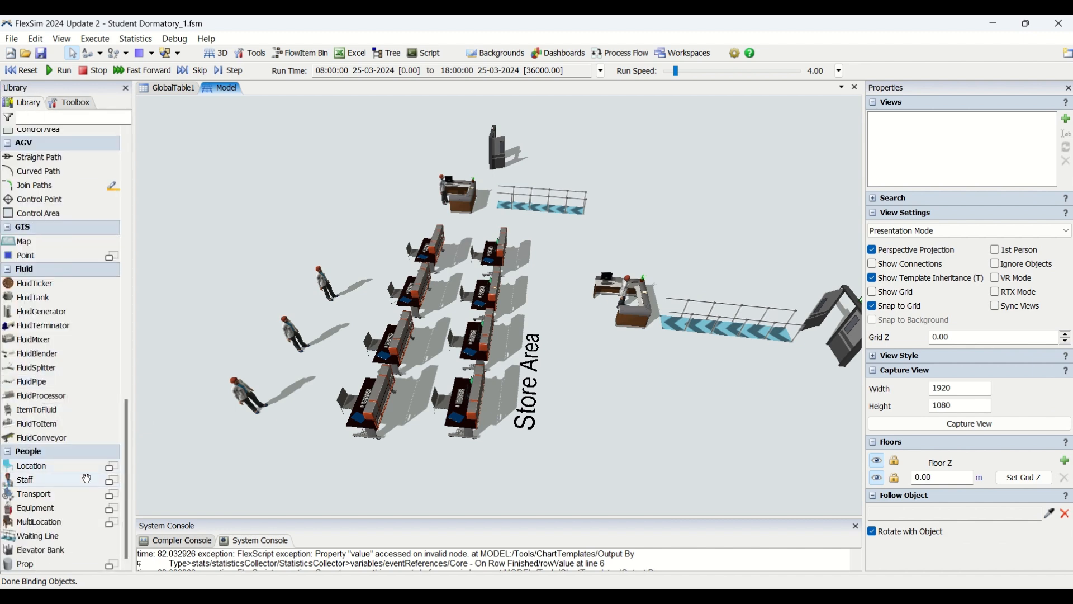
{"action": "left_click", "coordinate": [112, 466]}
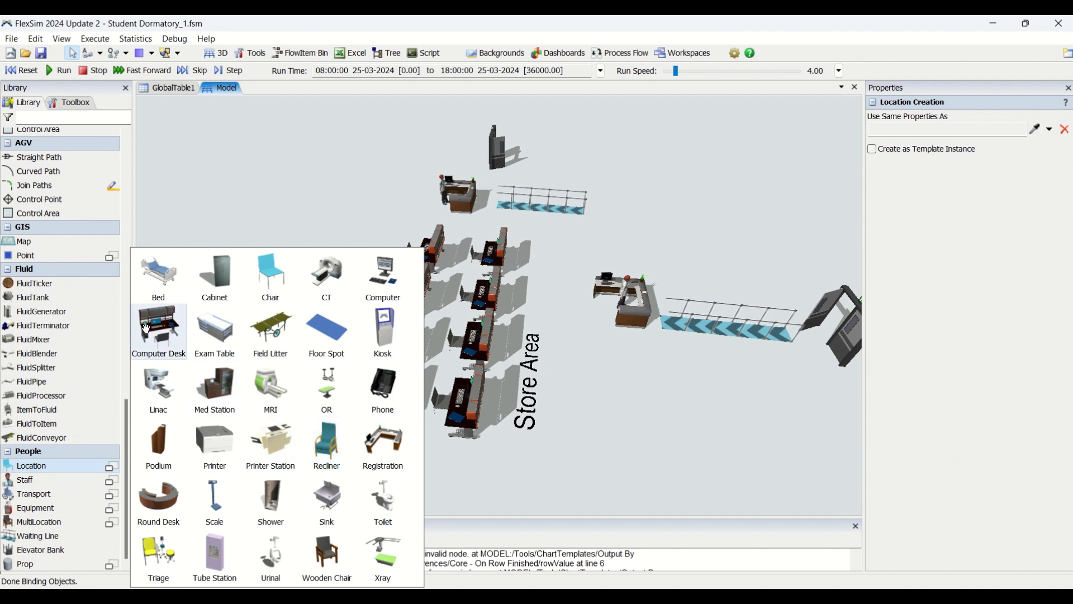
{"action": "right_click", "coordinate": [631, 370]}
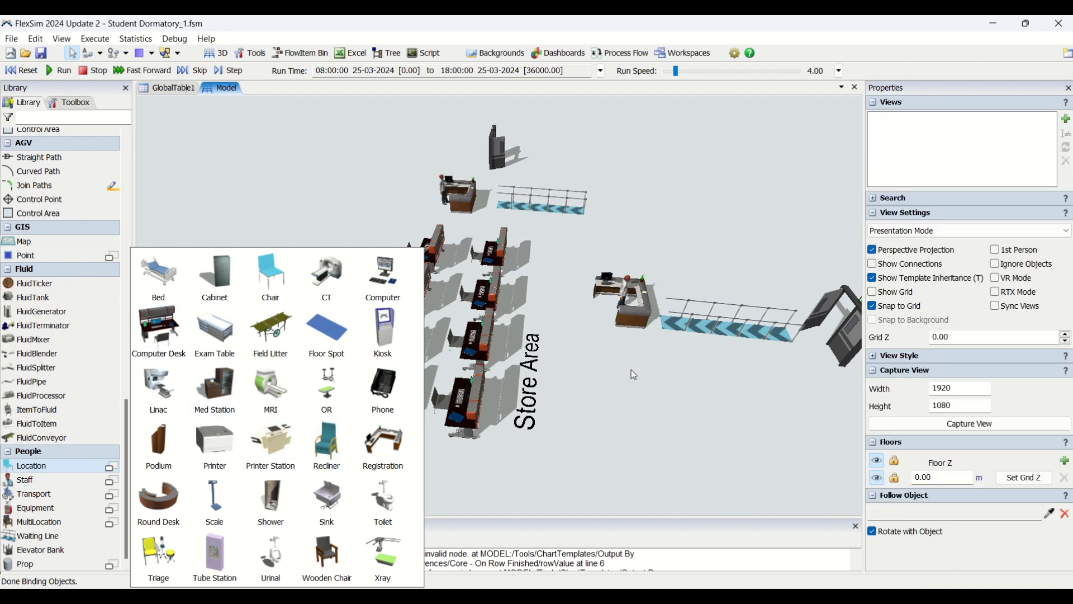
{"action": "left_click", "coordinate": [631, 370]}
Step: Look over the 3D layout of the store desks, both service counters, the waiting lines and the doors
{"action": "right_click_drag", "start_coordinate": [694, 378], "coordinate": [683, 423]}
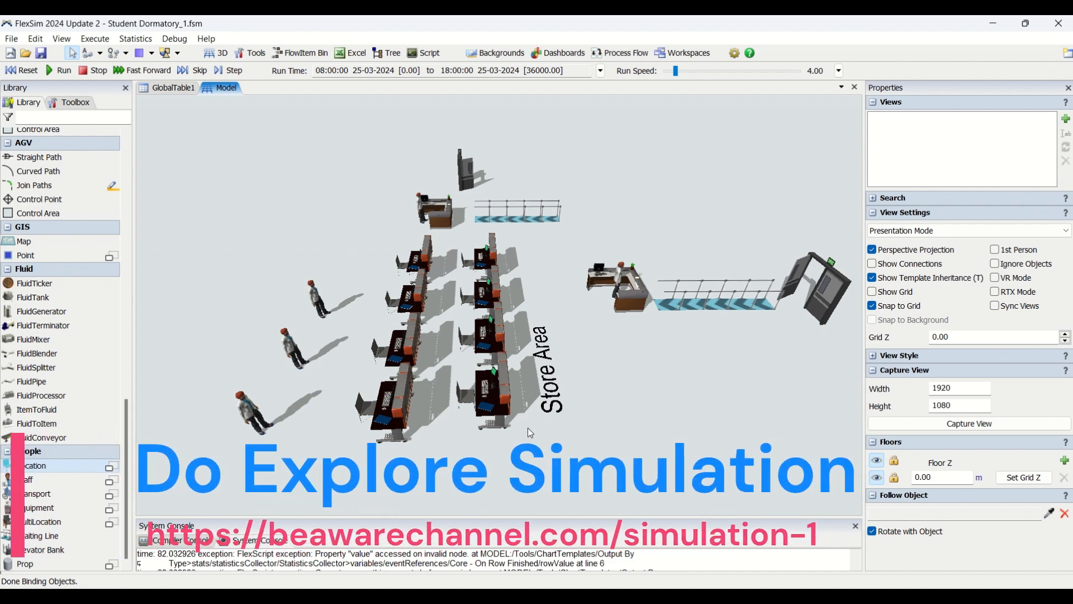
{"action": "right_click_drag", "start_coordinate": [619, 467], "coordinate": [522, 449]}
{"action": "scroll", "coordinate": [536, 451], "scroll_direction": "up", "scroll_amount": 3}
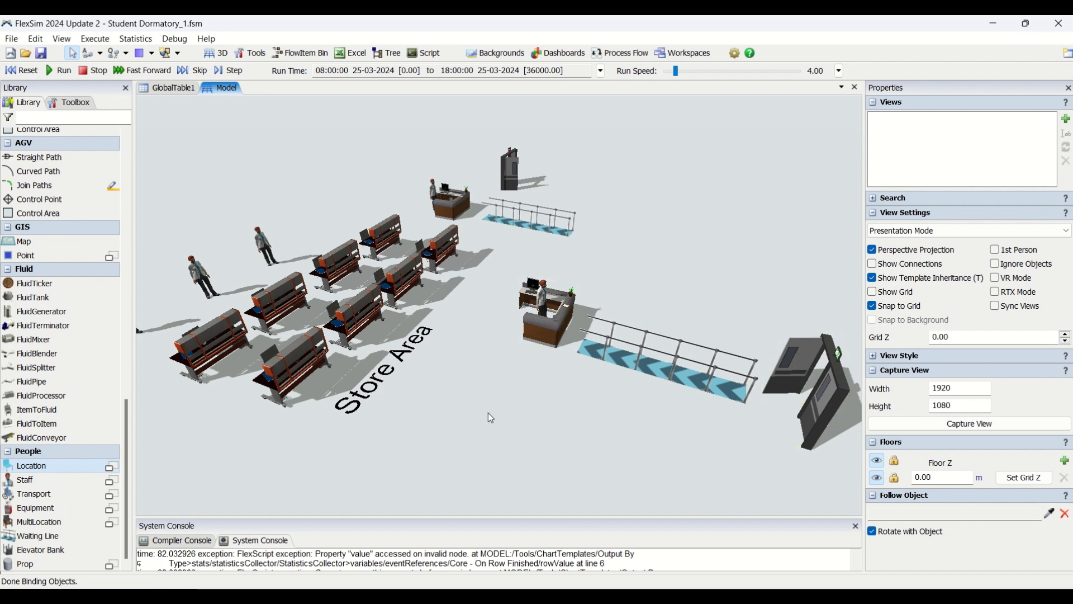
{"action": "left_click_drag", "start_coordinate": [491, 418], "coordinate": [657, 486]}
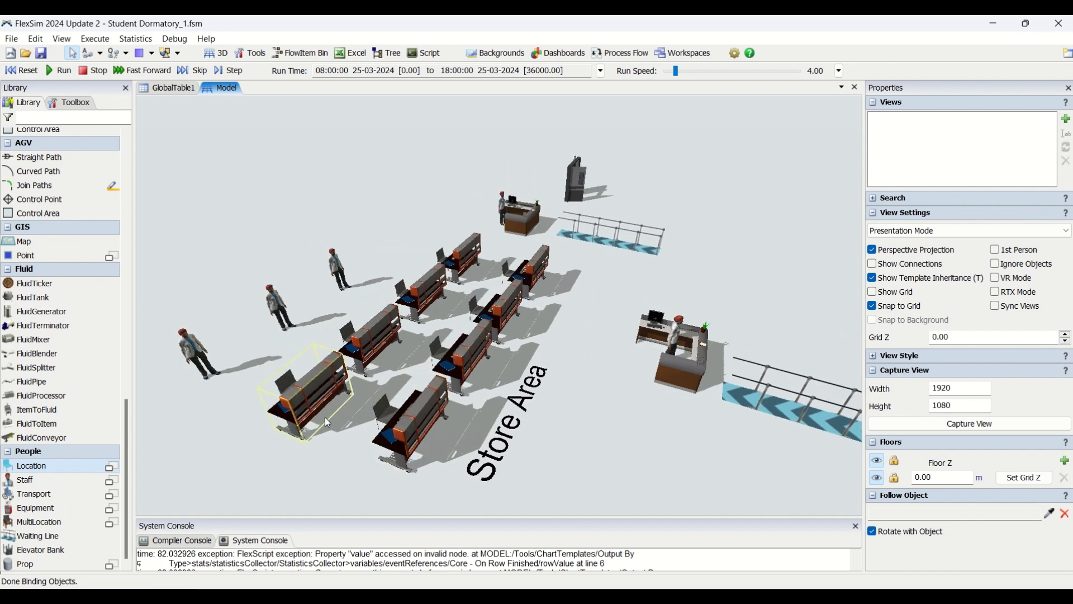
{"action": "left_click_drag", "start_coordinate": [627, 320], "coordinate": [557, 482]}
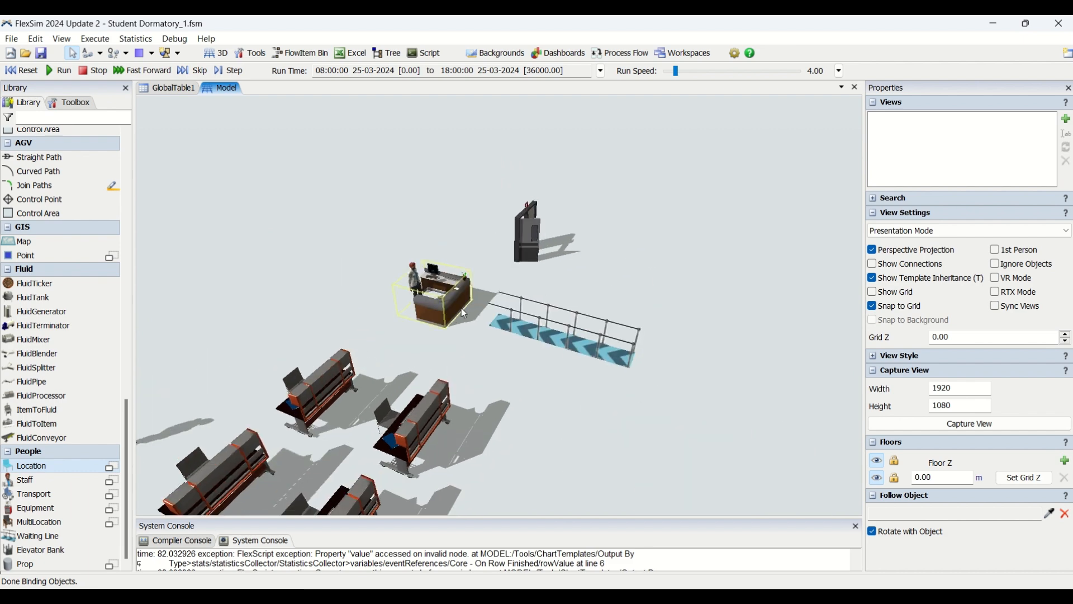
{"action": "left_click_drag", "start_coordinate": [568, 394], "coordinate": [640, 285]}
{"action": "left_click_drag", "start_coordinate": [608, 329], "coordinate": [591, 296]}
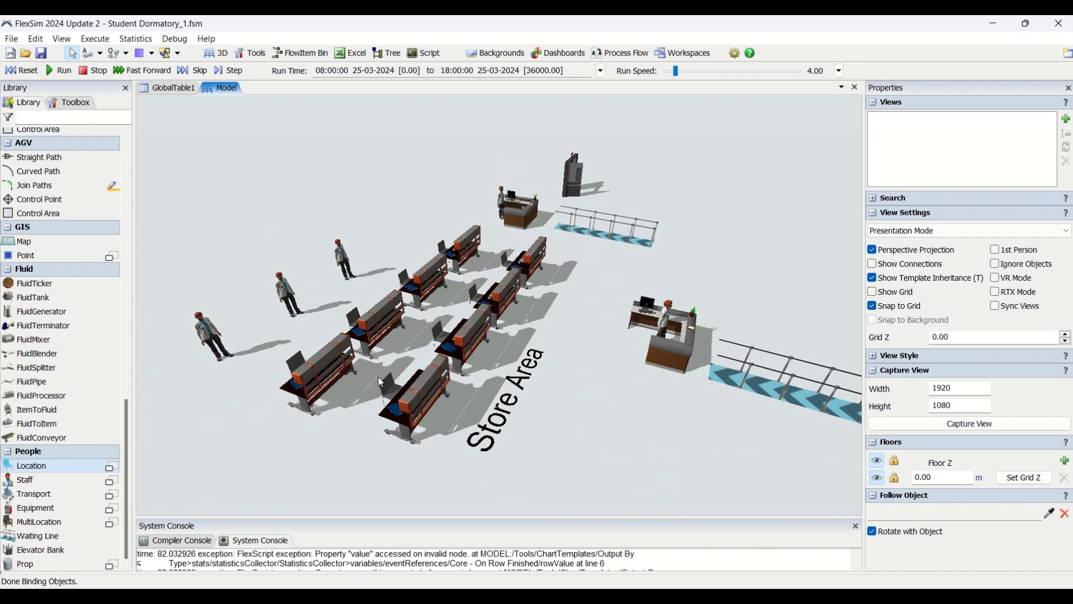
Step: Run the simulation at a run speed of 0.84 and watch the first people reach the entrance counter
{"action": "left_click_drag", "start_coordinate": [542, 418], "coordinate": [322, 185]}
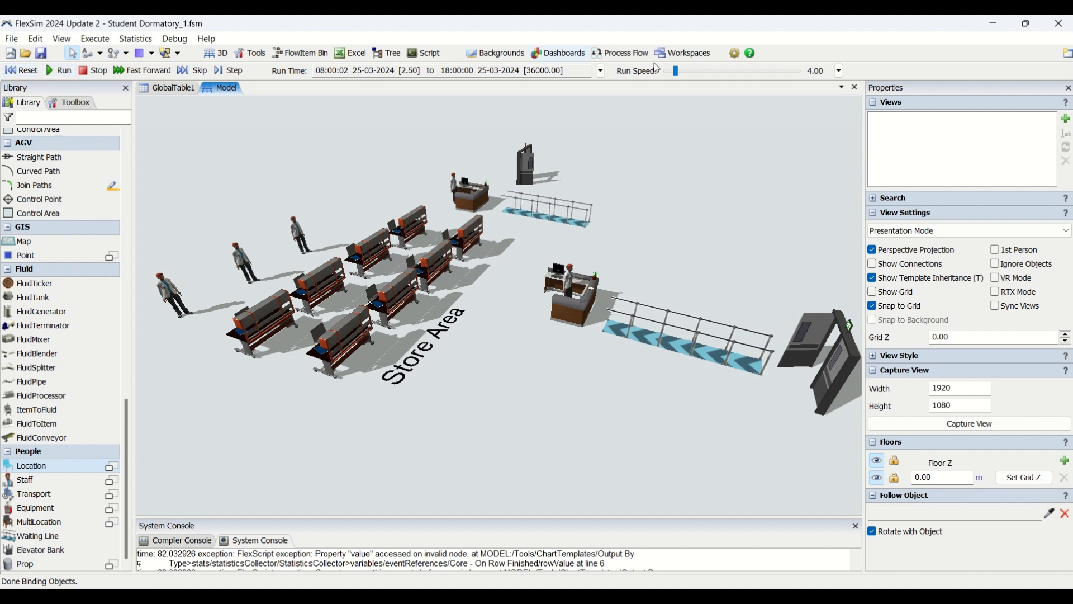
{"action": "left_click_drag", "start_coordinate": [673, 69], "coordinate": [672, 70]}
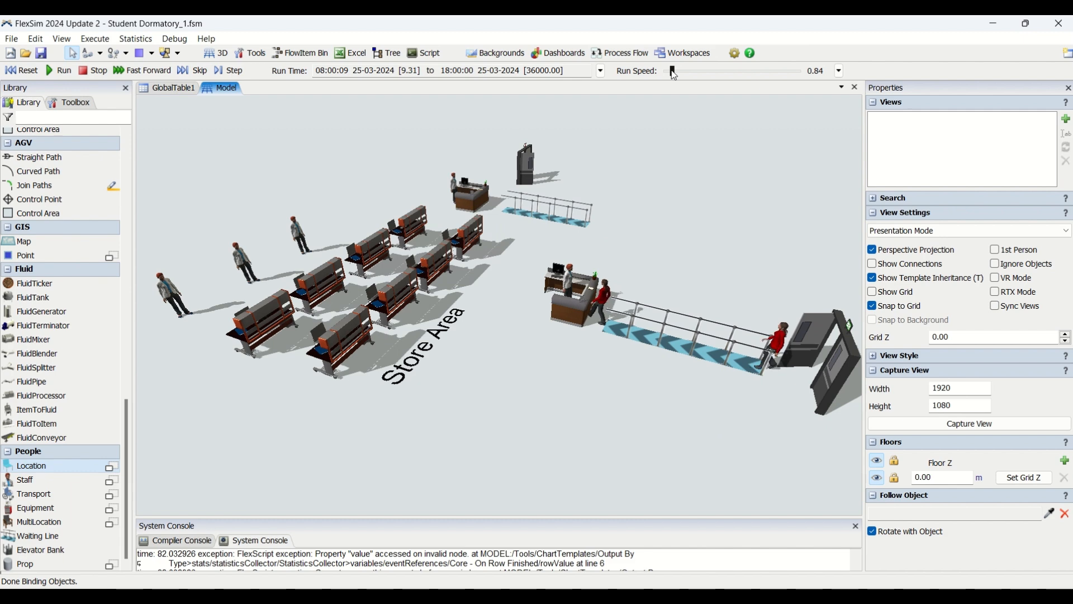
{"action": "scroll", "coordinate": [512, 397], "scroll_direction": "down", "scroll_amount": 2}
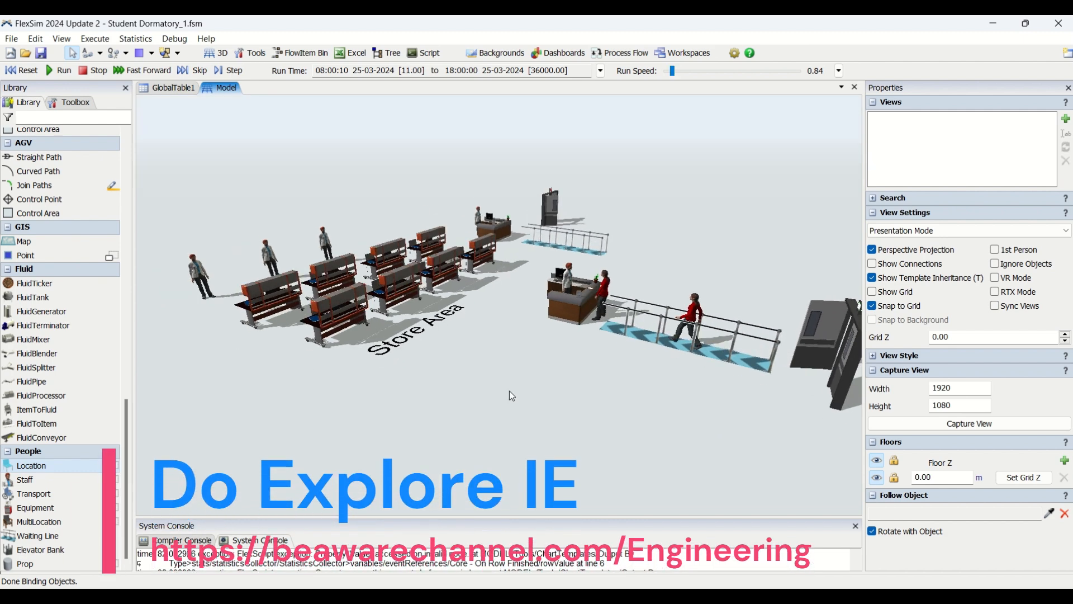
{"action": "scroll", "coordinate": [514, 395], "scroll_direction": "up", "scroll_amount": 3}
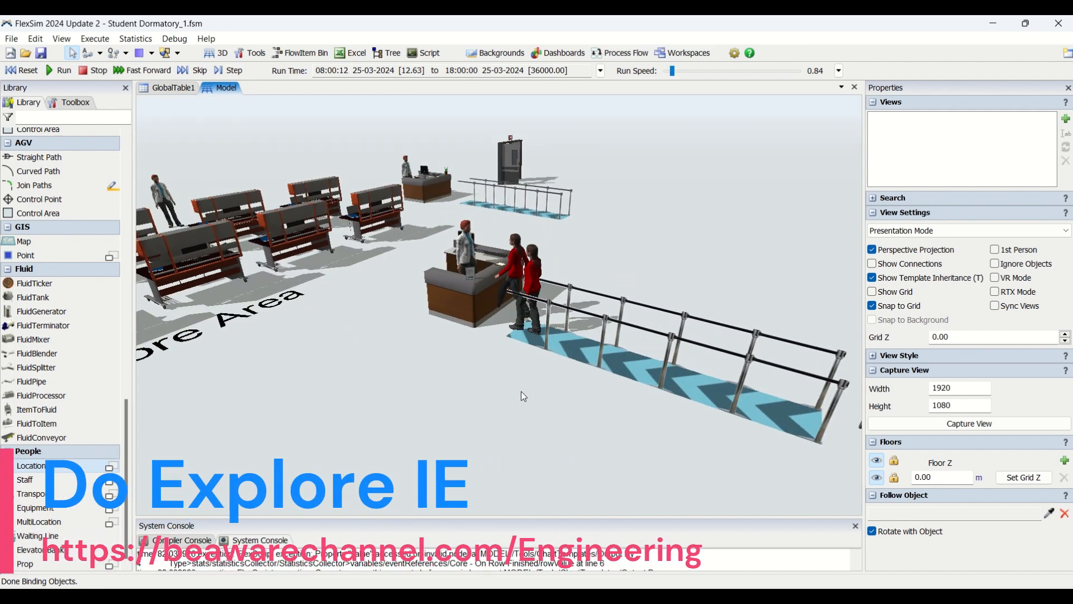
{"action": "scroll", "coordinate": [521, 395], "scroll_direction": "down", "scroll_amount": 2}
{"action": "scroll", "coordinate": [457, 346], "scroll_direction": "up", "scroll_amount": 3}
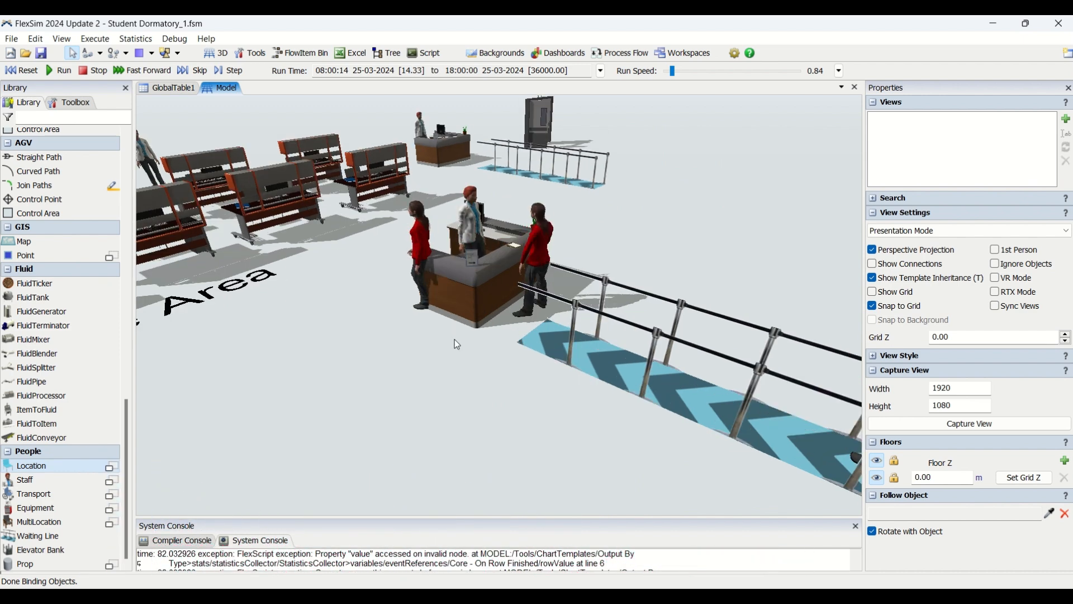
Step: Examine close up how people from the first waiting line are served at the registration counter
{"action": "scroll", "coordinate": [475, 430], "scroll_direction": "up", "scroll_amount": 4}
{"action": "right_click_drag", "start_coordinate": [362, 485], "coordinate": [357, 494]}
{"action": "left_click_drag", "start_coordinate": [498, 503], "coordinate": [380, 501]}
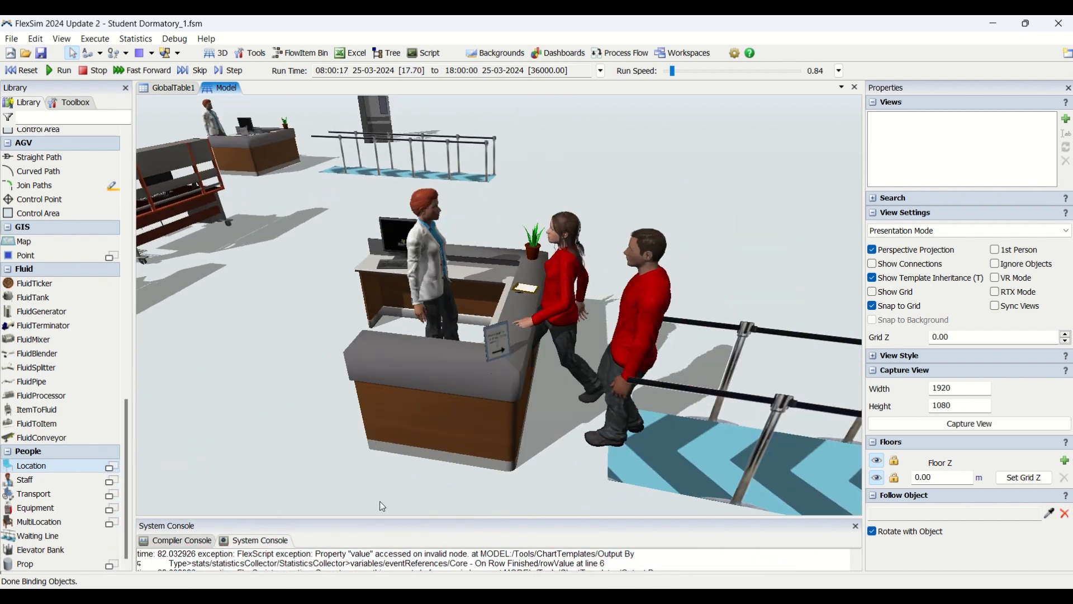
{"action": "scroll", "coordinate": [427, 462], "scroll_direction": "down", "scroll_amount": 2}
{"action": "scroll", "coordinate": [426, 462], "scroll_direction": "up", "scroll_amount": 3}
{"action": "left_click_drag", "start_coordinate": [400, 505], "coordinate": [417, 472]}
{"action": "scroll", "coordinate": [418, 472], "scroll_direction": "down", "scroll_amount": 2}
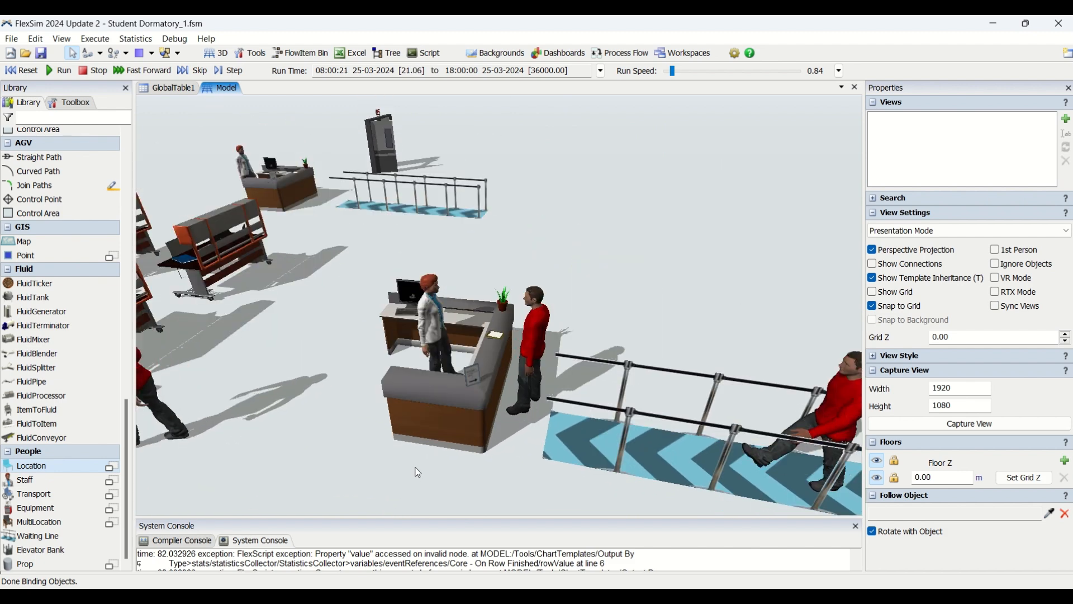
{"action": "right_click_drag", "start_coordinate": [494, 483], "coordinate": [388, 463]}
{"action": "left_click_drag", "start_coordinate": [385, 457], "coordinate": [449, 438]}
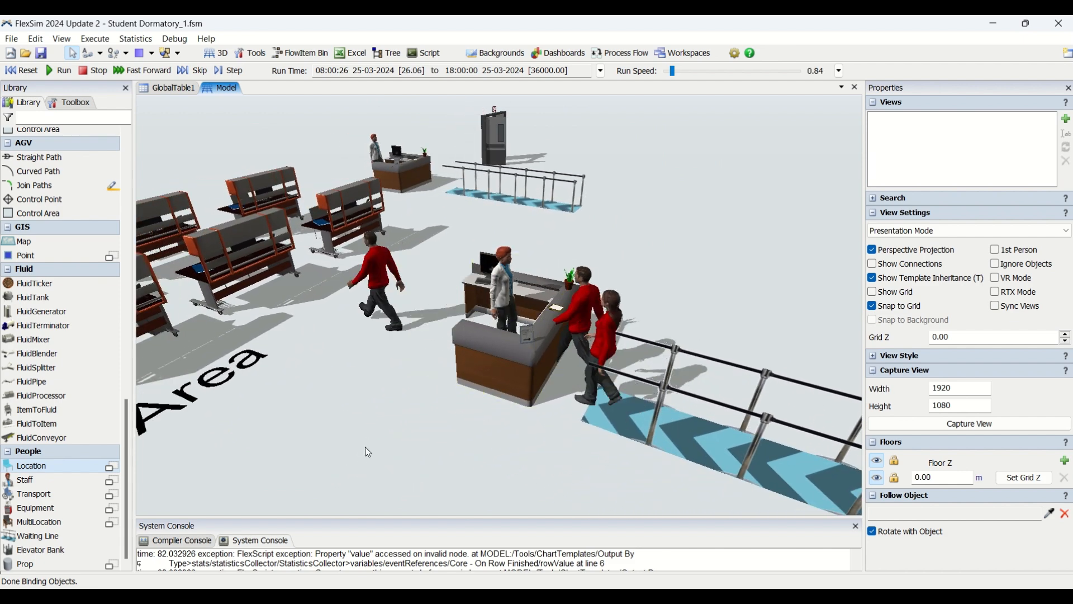
Step: Follow the people walking from the registration counter to the computer desks in the Store Area
{"action": "scroll", "coordinate": [365, 448], "scroll_direction": "down", "scroll_amount": 5}
{"action": "left_click_drag", "start_coordinate": [306, 454], "coordinate": [497, 396]}
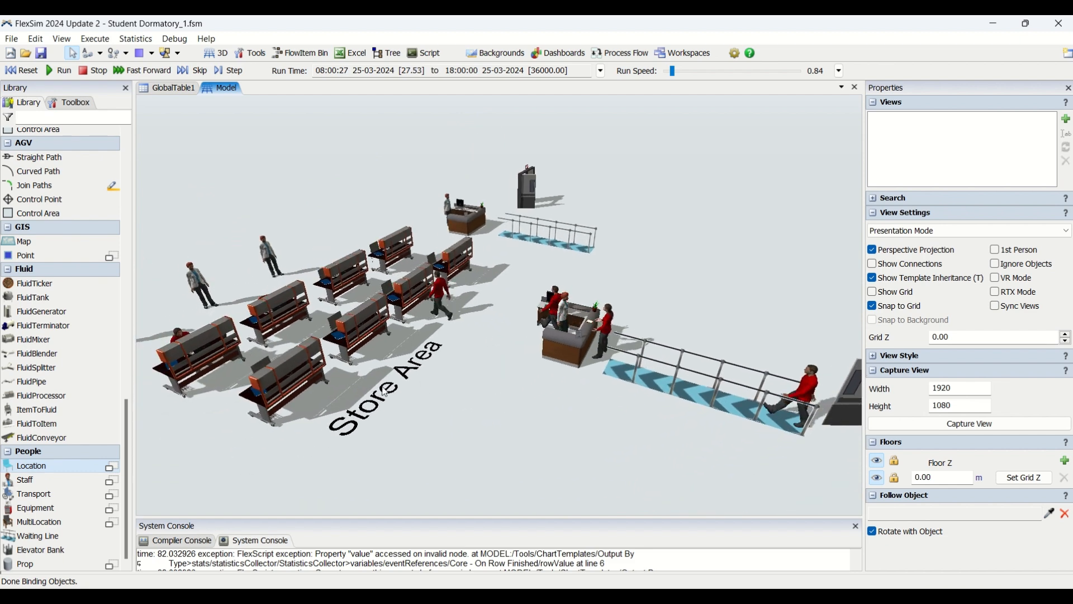
{"action": "left_click_drag", "start_coordinate": [448, 425], "coordinate": [537, 421]}
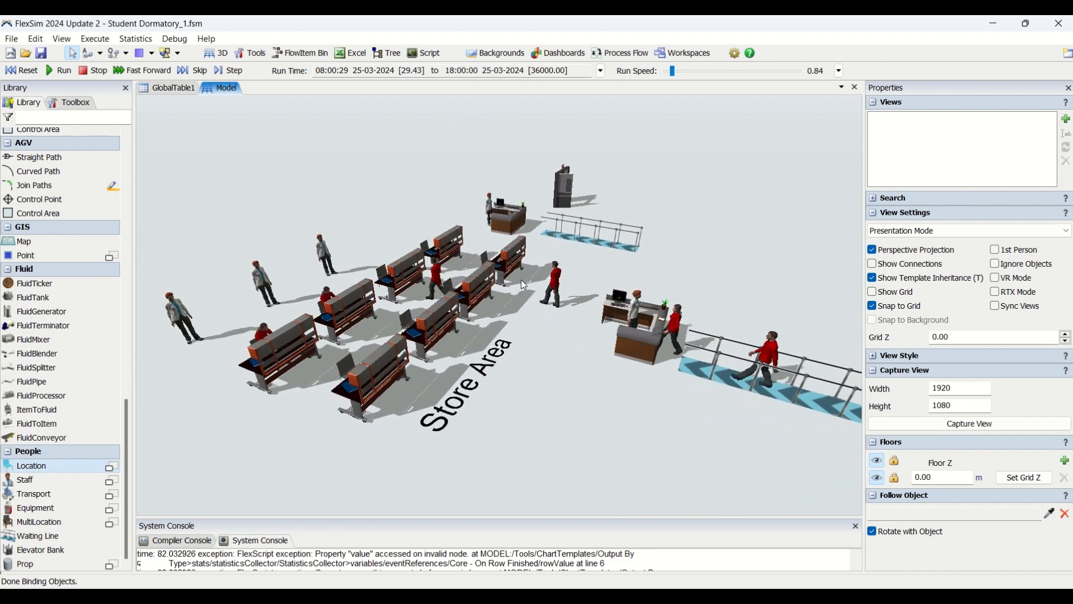
{"action": "left_click_drag", "start_coordinate": [530, 378], "coordinate": [661, 425]}
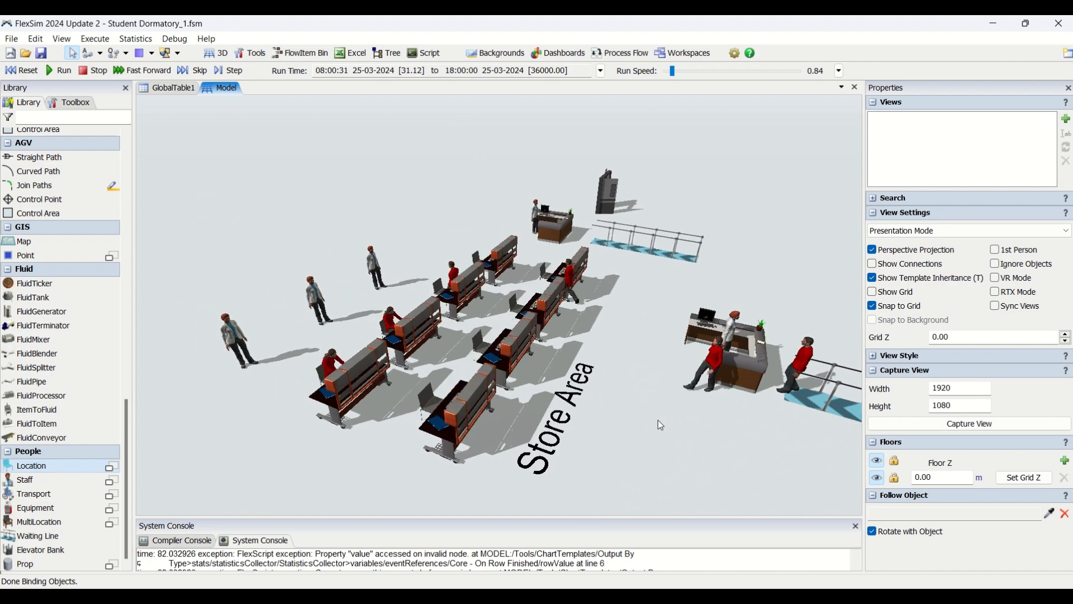
{"action": "right_click_drag", "start_coordinate": [451, 460], "coordinate": [519, 449]}
Step: Examine close up how people work at the store computer desks and collect their boxes
{"action": "scroll", "coordinate": [662, 364], "scroll_direction": "up", "scroll_amount": 5}
{"action": "scroll", "coordinate": [643, 369], "scroll_direction": "up", "scroll_amount": 5}
{"action": "right_click_drag", "start_coordinate": [619, 380], "coordinate": [532, 418]}
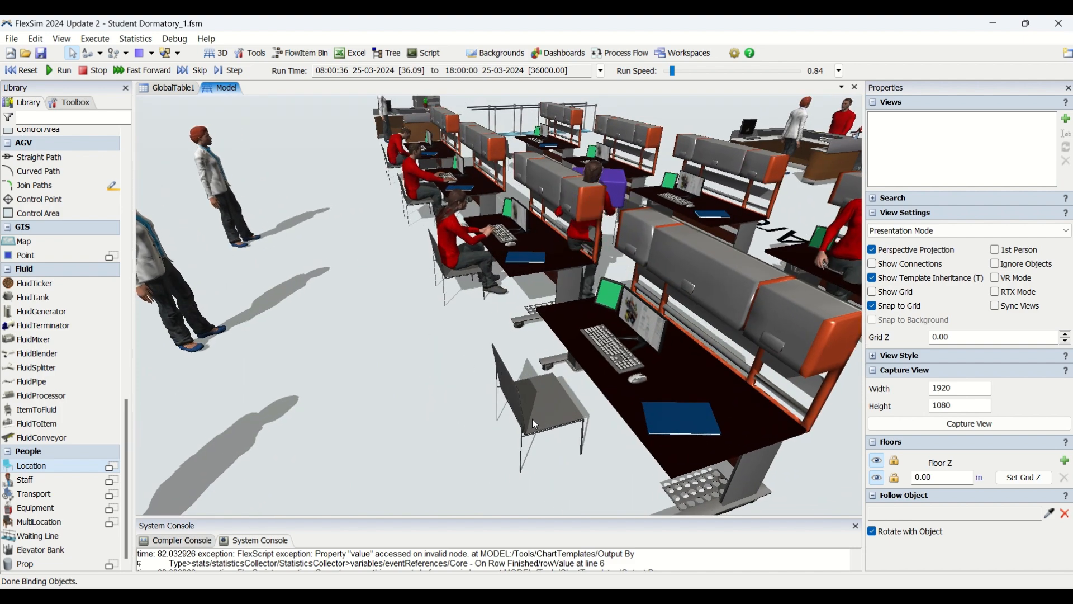
{"action": "left_click_drag", "start_coordinate": [458, 311], "coordinate": [471, 511]}
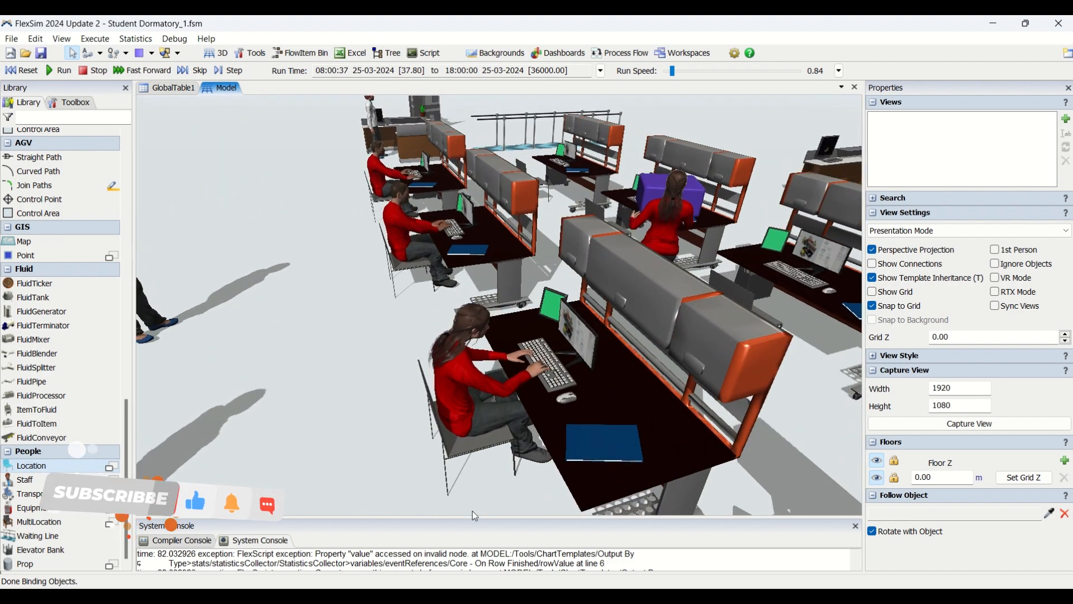
{"action": "left_click_drag", "start_coordinate": [380, 326], "coordinate": [377, 502]}
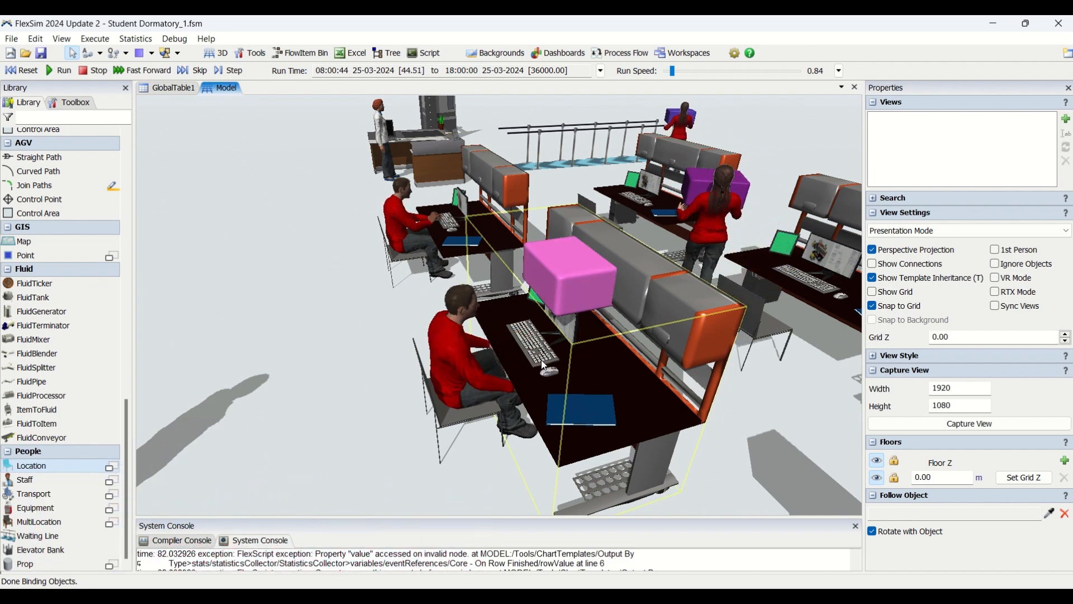
Step: Follow the people carrying boxes from the stores through the second waiting line and counter to the exit door
{"action": "scroll", "coordinate": [329, 442], "scroll_direction": "down", "scroll_amount": 5}
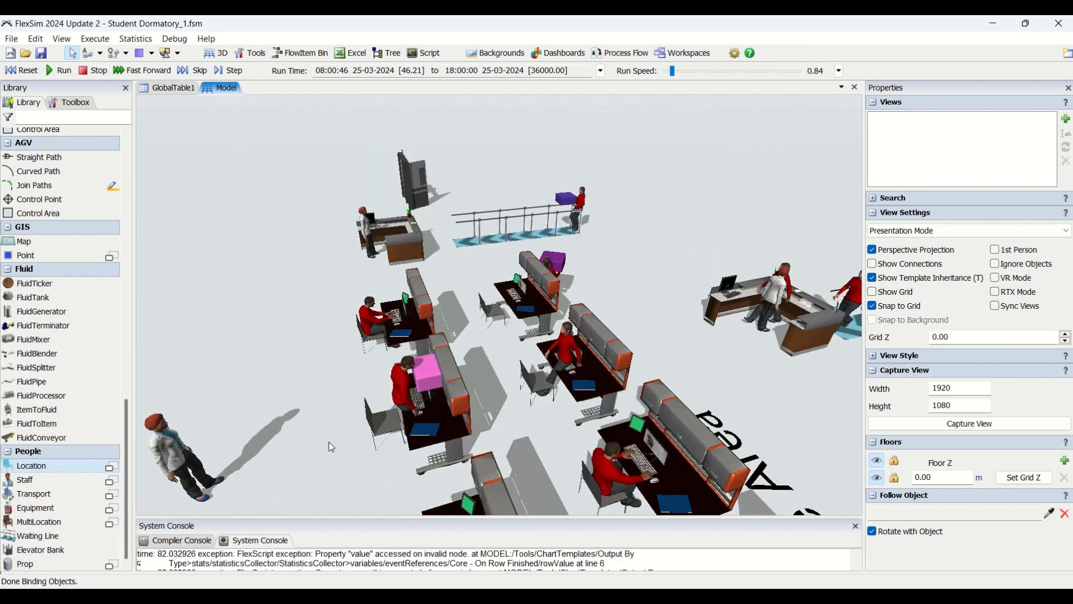
{"action": "right_click_drag", "start_coordinate": [498, 357], "coordinate": [468, 383]}
{"action": "right_click_drag", "start_coordinate": [526, 416], "coordinate": [476, 323]}
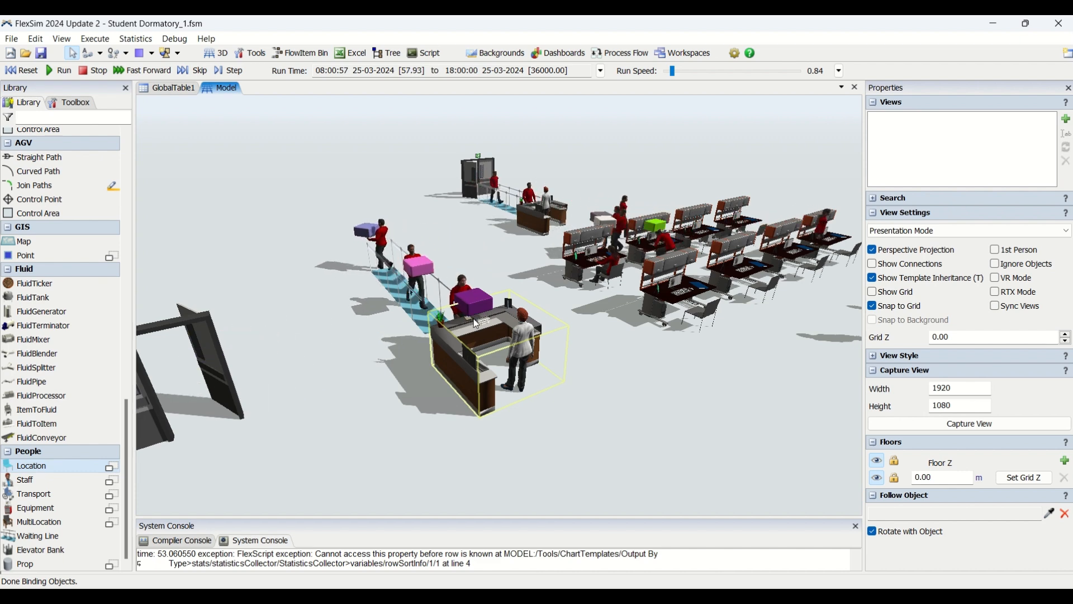
{"action": "right_click_drag", "start_coordinate": [338, 472], "coordinate": [458, 439]}
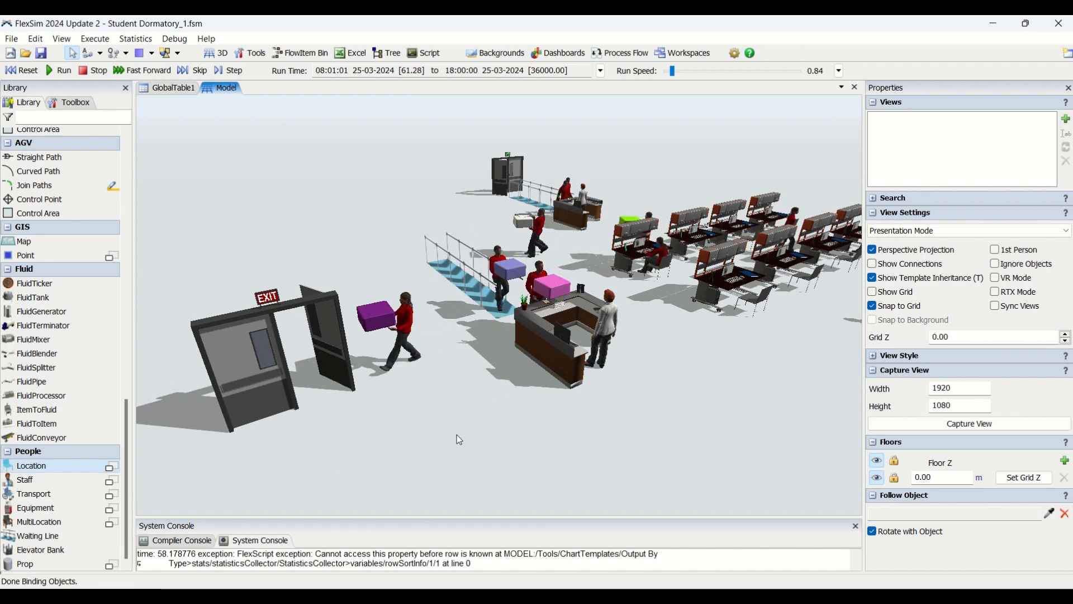
{"action": "mouse_move", "coordinate": [458, 435]}
{"action": "right_mouse_down"}
{"action": "mouse_move", "coordinate": [478, 421]}
{"action": "mouse_move", "coordinate": [444, 429]}
{"action": "right_mouse_up"}
{"action": "scroll", "coordinate": [503, 324], "scroll_direction": "up", "scroll_amount": 10}
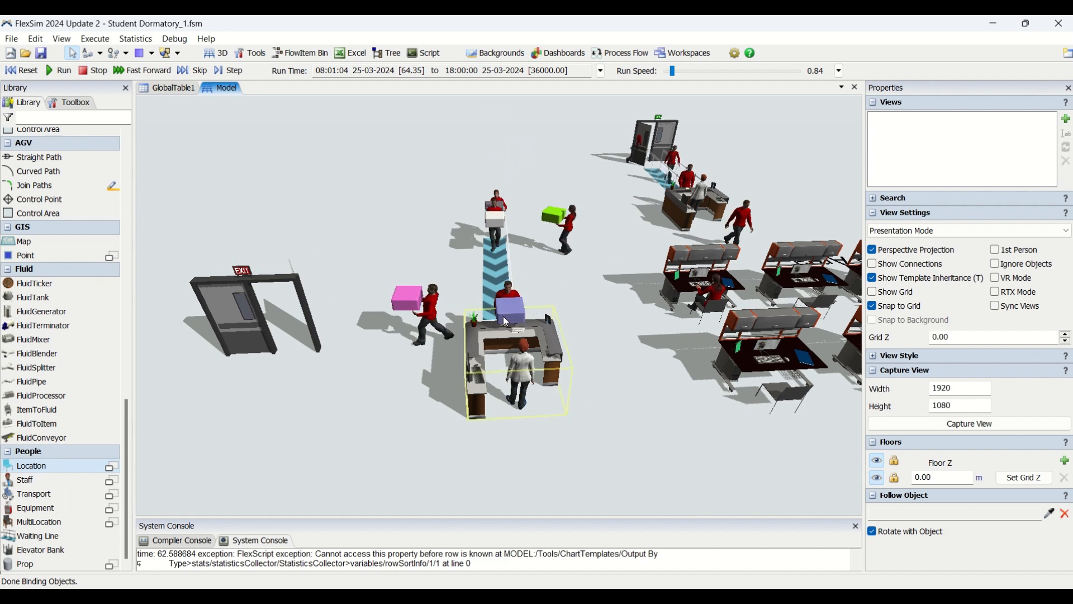
{"action": "right_click_drag", "start_coordinate": [477, 371], "coordinate": [469, 366]}
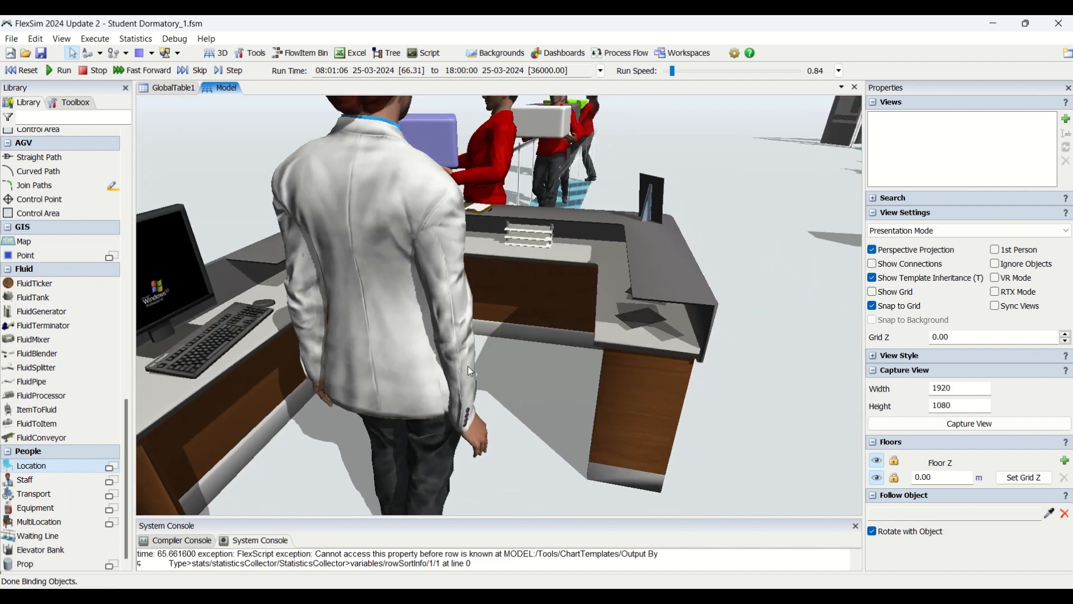
Step: Examine close up the staff member and the computer behind the second counter near the exit
{"action": "right_click_drag", "start_coordinate": [561, 457], "coordinate": [532, 505]}
{"action": "right_click_drag", "start_coordinate": [490, 460], "coordinate": [484, 465]}
{"action": "right_click_drag", "start_coordinate": [358, 497], "coordinate": [377, 474]}
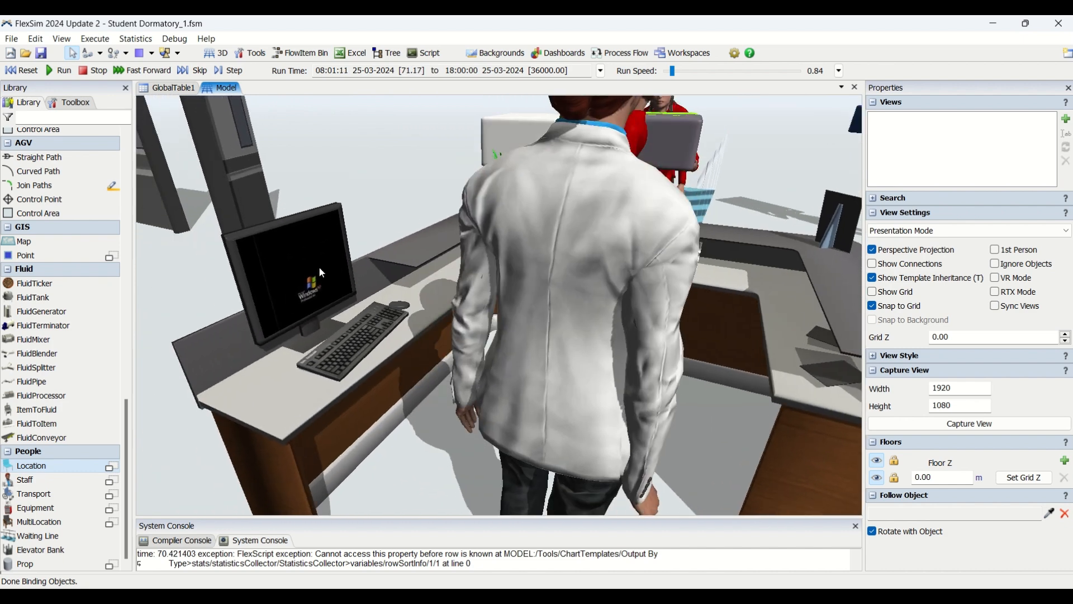
{"action": "scroll", "coordinate": [301, 263], "scroll_direction": "up", "scroll_amount": 3}
{"action": "scroll", "coordinate": [286, 208], "scroll_direction": "up", "scroll_amount": 5}
{"action": "scroll", "coordinate": [287, 212], "scroll_direction": "down", "scroll_amount": 5}
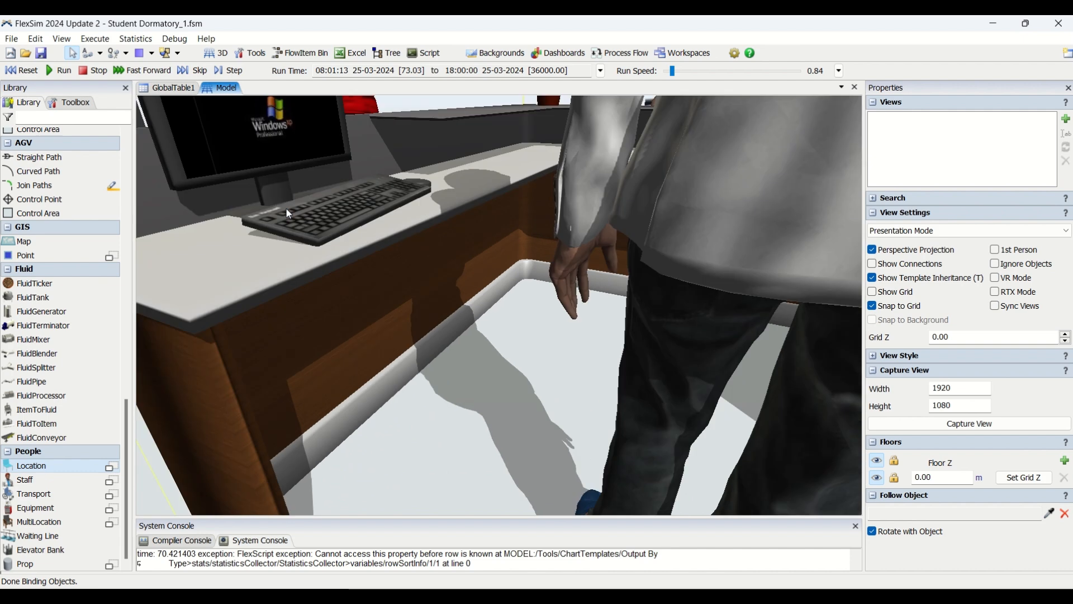
{"action": "scroll", "coordinate": [295, 117], "scroll_direction": "down", "scroll_amount": 6}
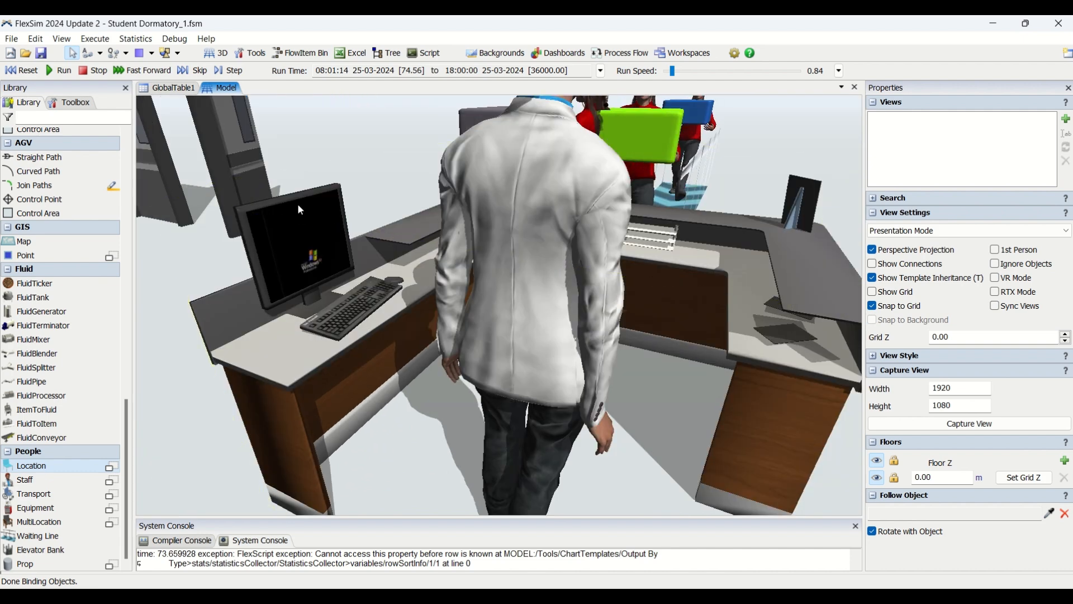
Step: Examine how people carrying boxes are served at the second counter and leave through the exit door
{"action": "left_click_drag", "start_coordinate": [561, 331], "coordinate": [635, 492]}
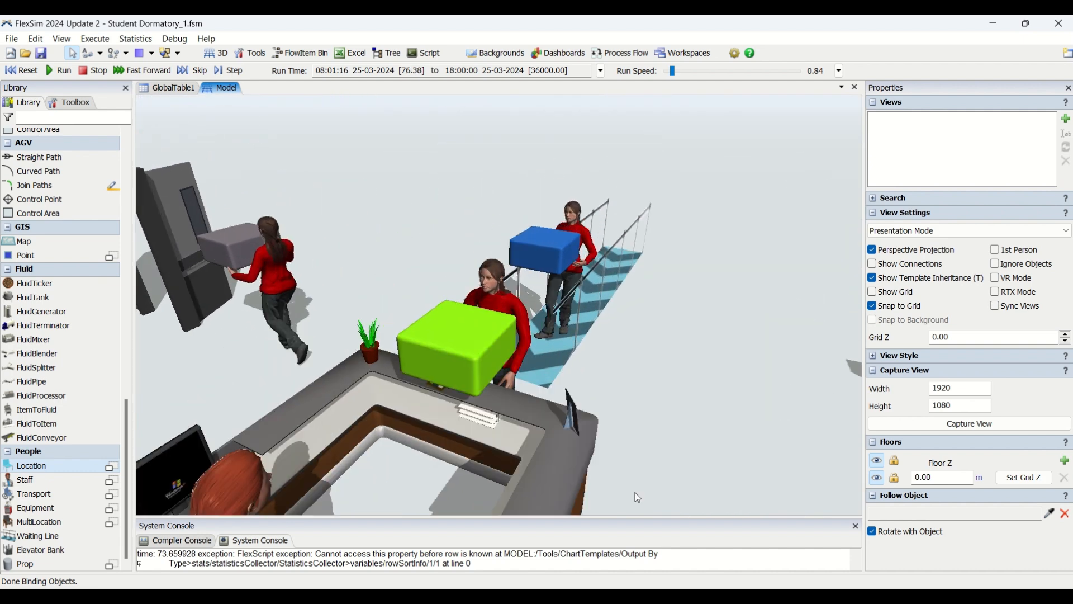
{"action": "scroll", "coordinate": [384, 426], "scroll_direction": "up", "scroll_amount": 5}
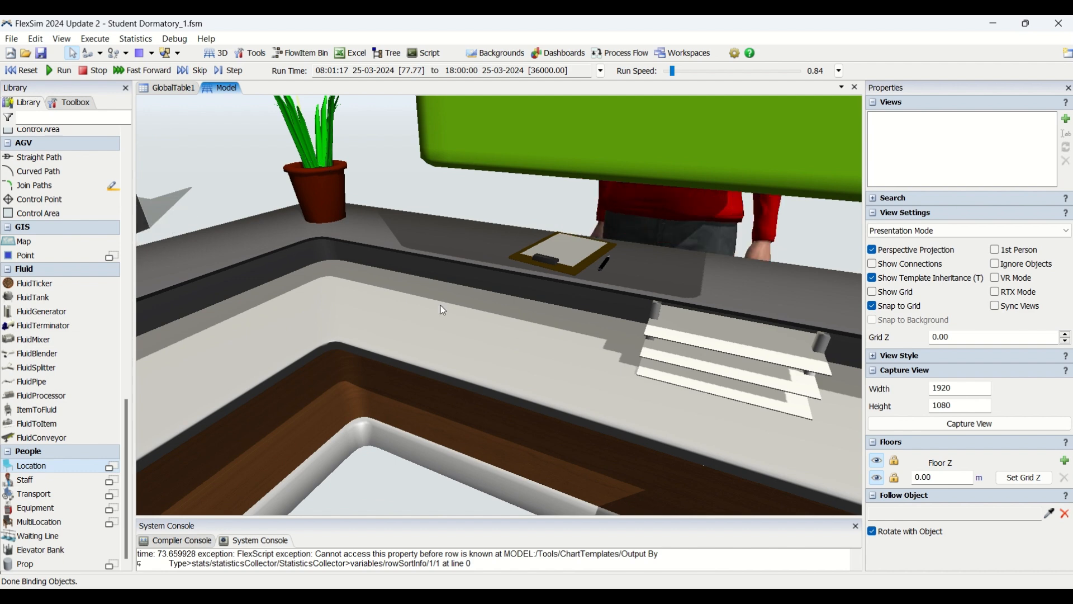
{"action": "scroll", "coordinate": [622, 251], "scroll_direction": "up", "scroll_amount": 5}
{"action": "scroll", "coordinate": [620, 249], "scroll_direction": "down", "scroll_amount": 10}
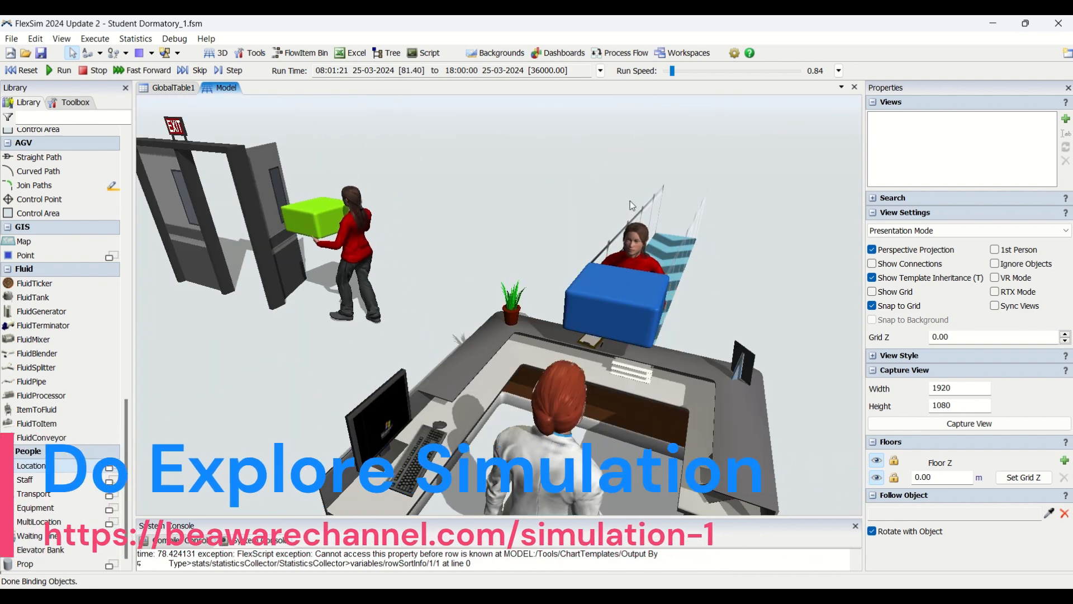
{"action": "scroll", "coordinate": [622, 251], "scroll_direction": "up", "scroll_amount": 10}
{"action": "scroll", "coordinate": [622, 249], "scroll_direction": "down", "scroll_amount": 6}
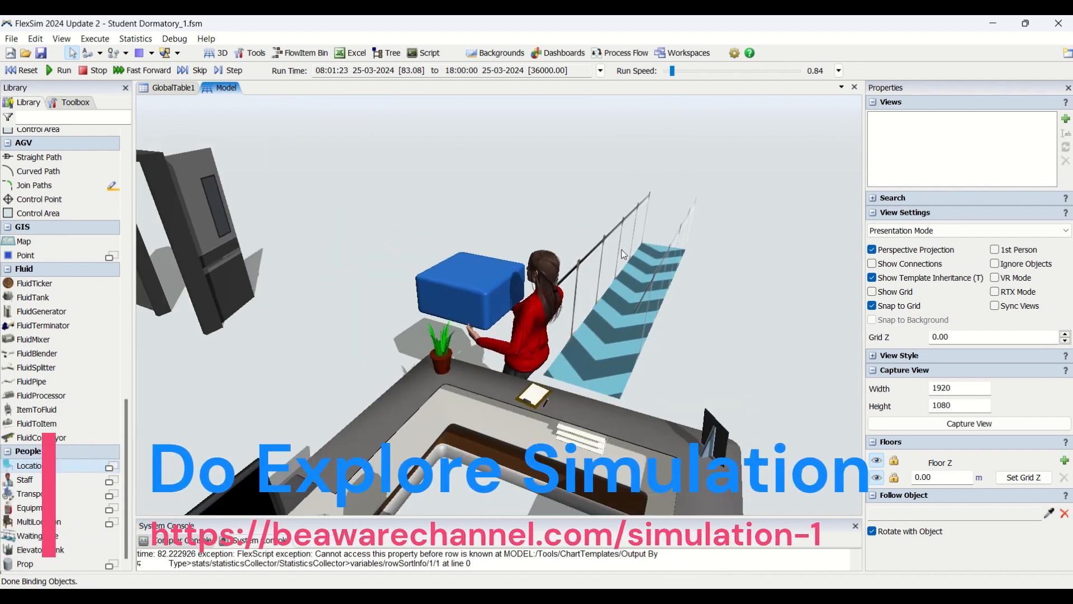
{"action": "scroll", "coordinate": [732, 319], "scroll_direction": "down", "scroll_amount": 4}
{"action": "scroll", "coordinate": [745, 325], "scroll_direction": "up", "scroll_amount": 2}
Step: Inspect the second waiting line as people with boxes enter it, and the counter's staff member from the front
{"action": "left_click_drag", "start_coordinate": [744, 324], "coordinate": [591, 309]}
{"action": "scroll", "coordinate": [592, 309], "scroll_direction": "down", "scroll_amount": 2}
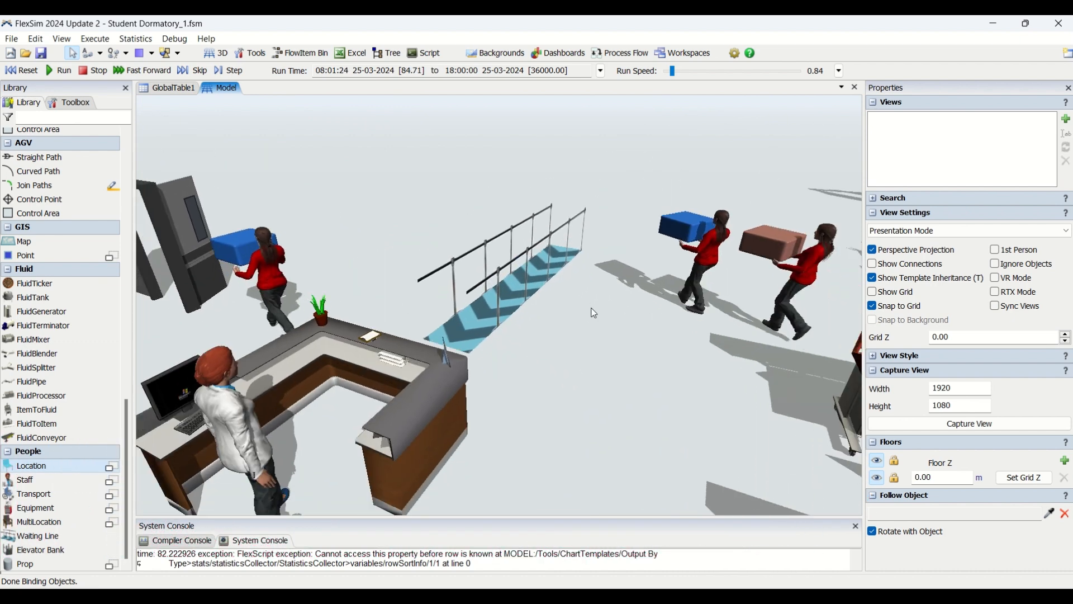
{"action": "right_click_drag", "start_coordinate": [622, 375], "coordinate": [529, 375]}
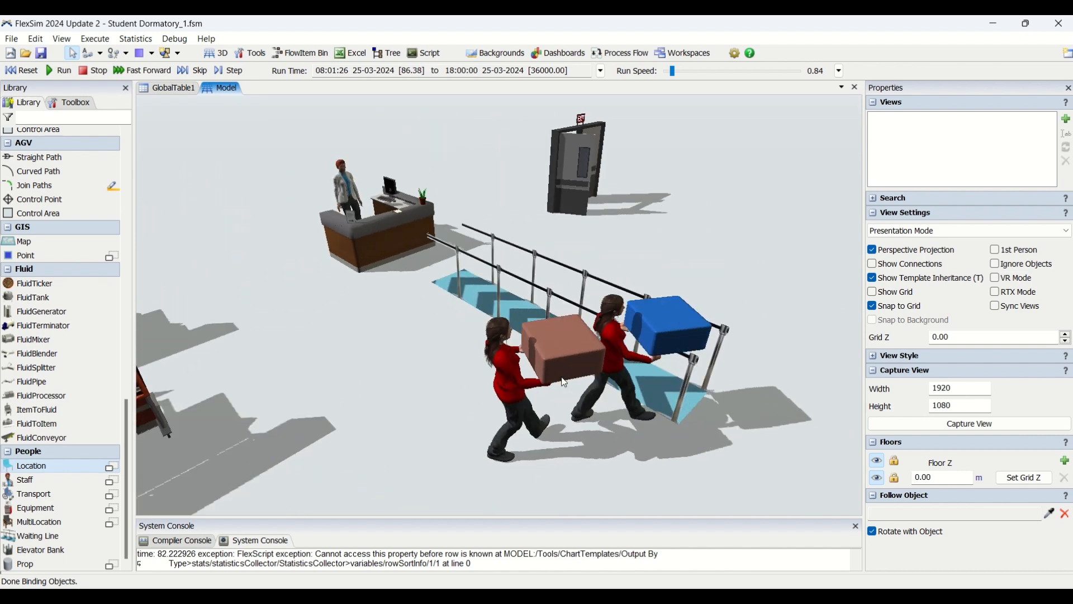
{"action": "left_click_drag", "start_coordinate": [326, 326], "coordinate": [366, 559]}
{"action": "scroll", "coordinate": [323, 218], "scroll_direction": "up", "scroll_amount": 3}
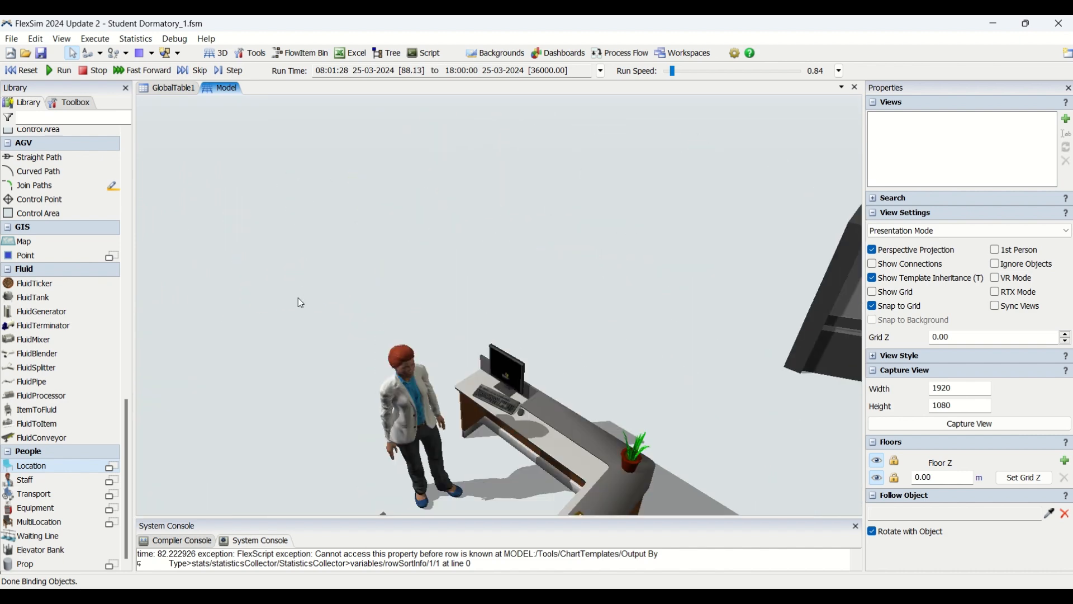
{"action": "scroll", "coordinate": [398, 315], "scroll_direction": "up", "scroll_amount": 5}
{"action": "scroll", "coordinate": [398, 309], "scroll_direction": "down", "scroll_amount": 3}
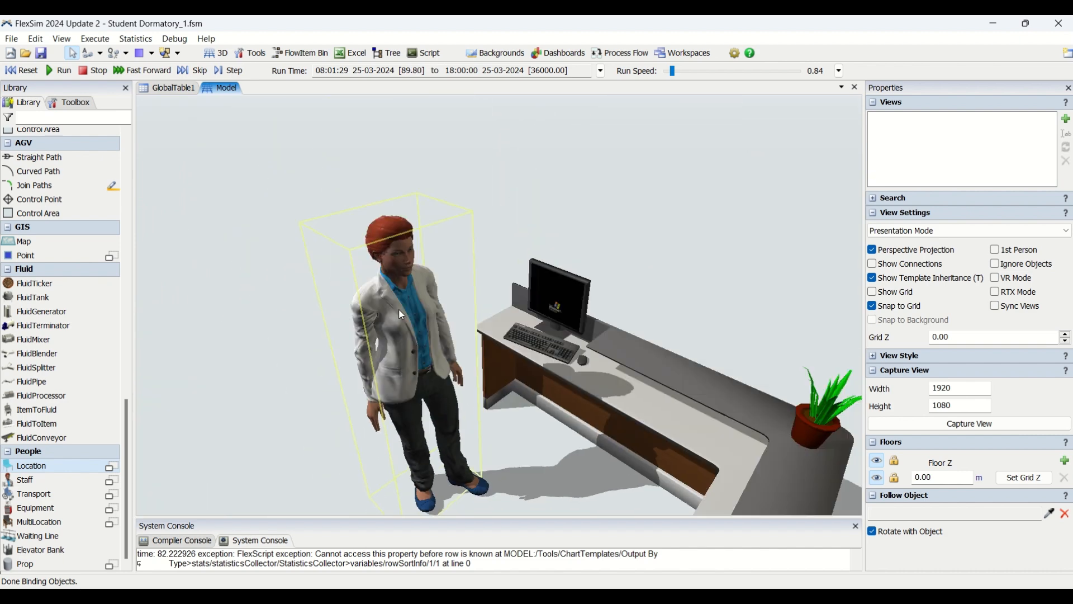
{"action": "scroll", "coordinate": [208, 300], "scroll_direction": "up", "scroll_amount": 5}
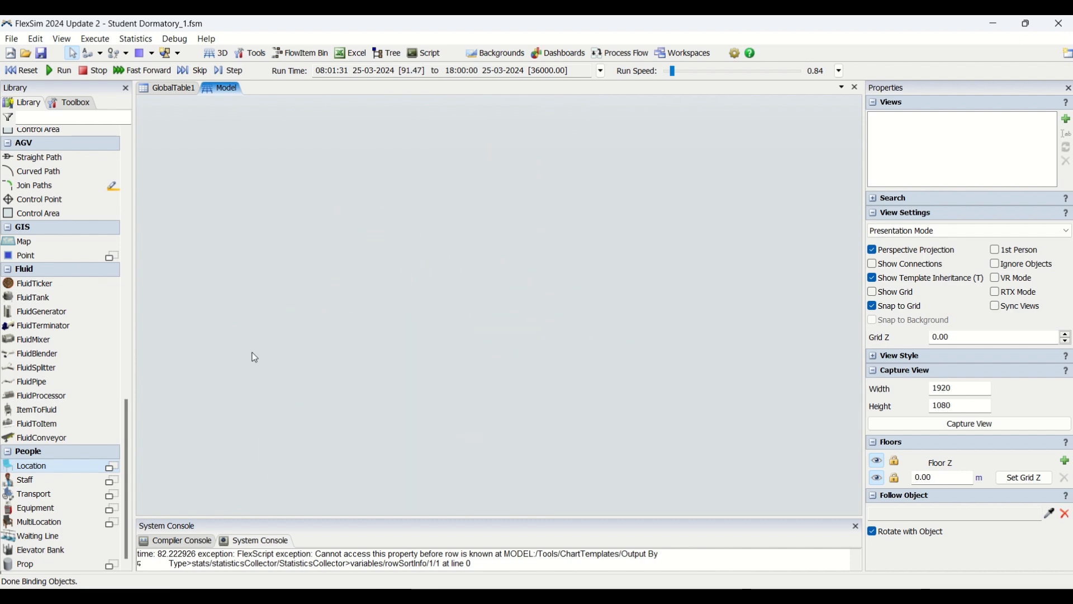
{"action": "scroll", "coordinate": [255, 358], "scroll_direction": "down", "scroll_amount": 5}
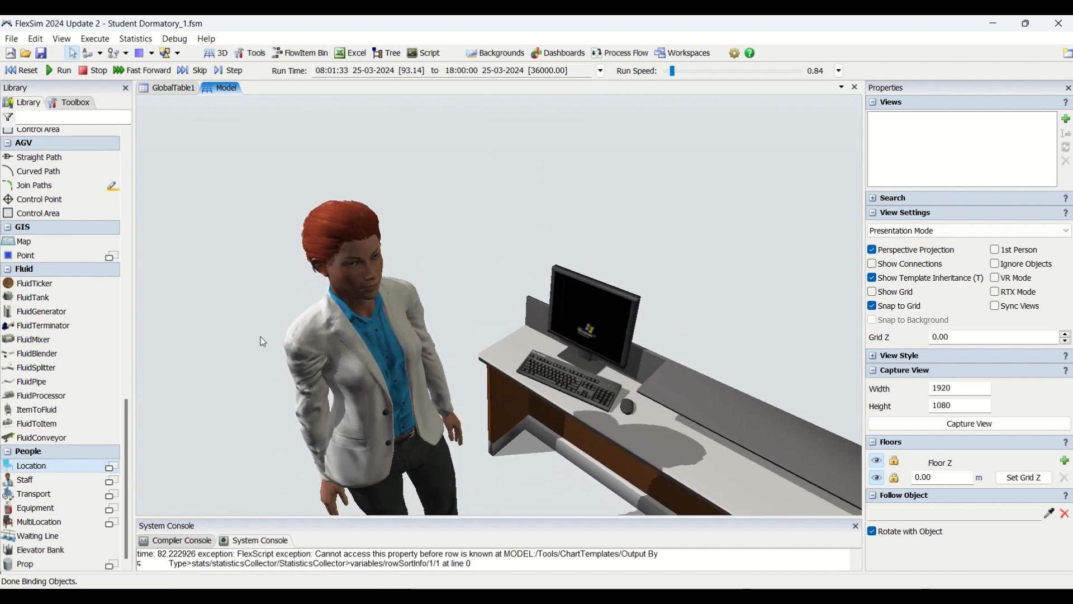
{"action": "scroll", "coordinate": [270, 322], "scroll_direction": "down", "scroll_amount": 5}
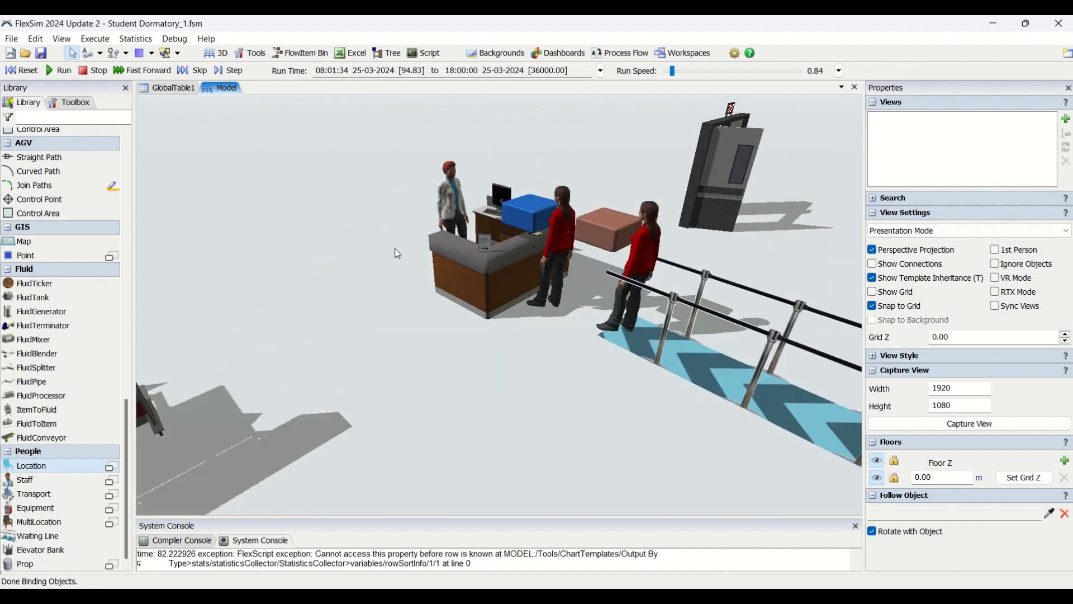
{"action": "scroll", "coordinate": [397, 254], "scroll_direction": "down", "scroll_amount": 6}
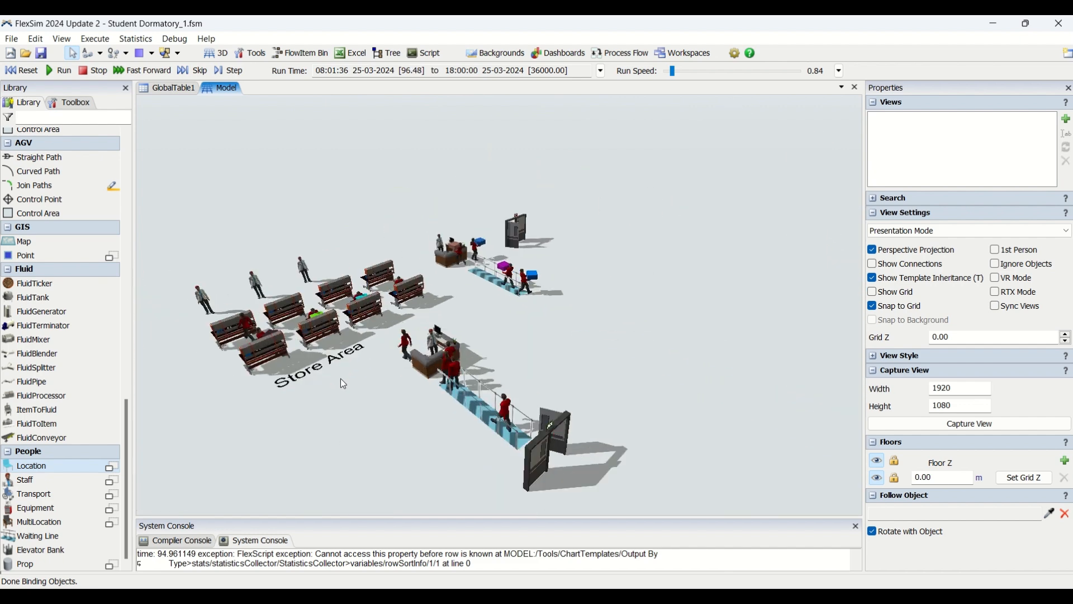
Step: Review the whole layout, from the entrance line and registration counter through the Store Area to the exit
{"action": "right_click_drag", "start_coordinate": [353, 376], "coordinate": [368, 305]}
{"action": "scroll", "coordinate": [343, 368], "scroll_direction": "up", "scroll_amount": 3}
{"action": "scroll", "coordinate": [387, 327], "scroll_direction": "up", "scroll_amount": 5}
{"action": "right_click_drag", "start_coordinate": [216, 356], "coordinate": [406, 406]}
{"action": "scroll", "coordinate": [484, 419], "scroll_direction": "down", "scroll_amount": 6}
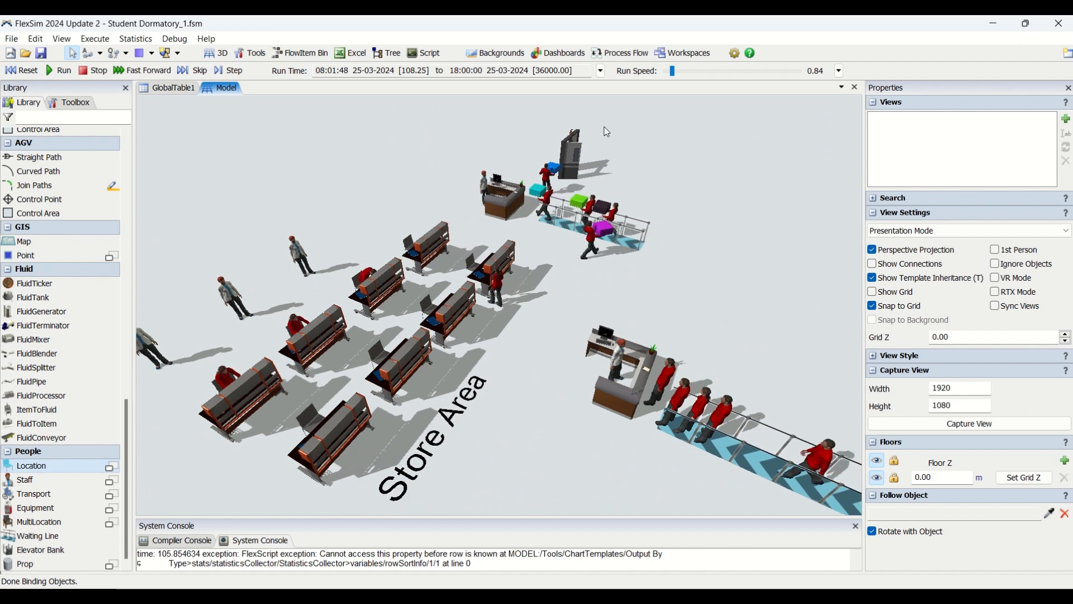
{"action": "scroll", "coordinate": [345, 199], "scroll_direction": "down", "scroll_amount": 5}
{"action": "scroll", "coordinate": [346, 201], "scroll_direction": "up", "scroll_amount": 6}
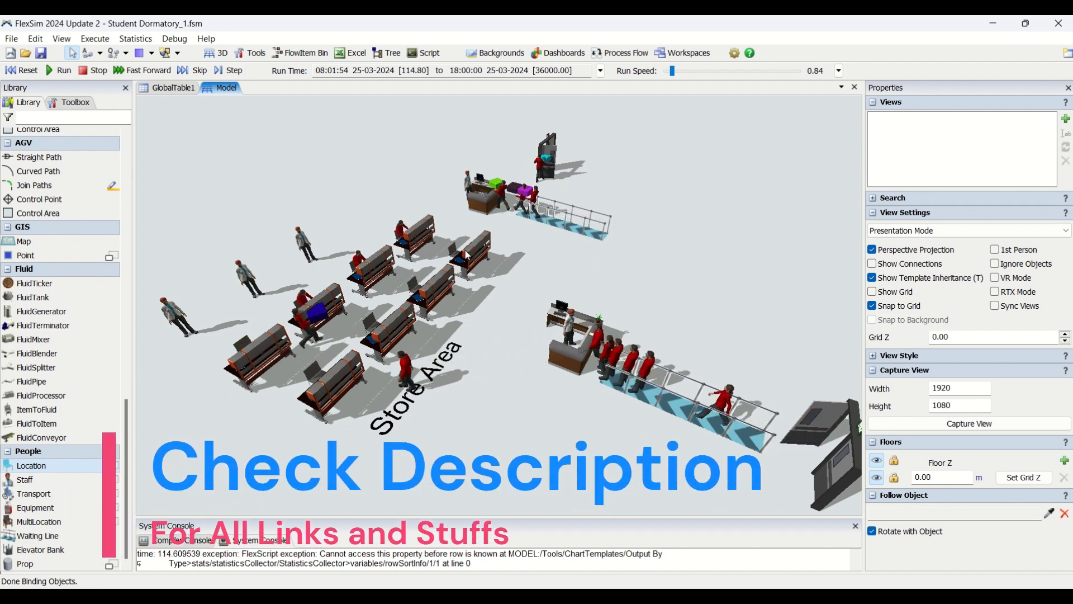
Step: Open the existing general process flow beside the 3D model
{"action": "right_click_drag", "start_coordinate": [525, 274], "coordinate": [629, 120]}
{"action": "left_click", "coordinate": [606, 54]}
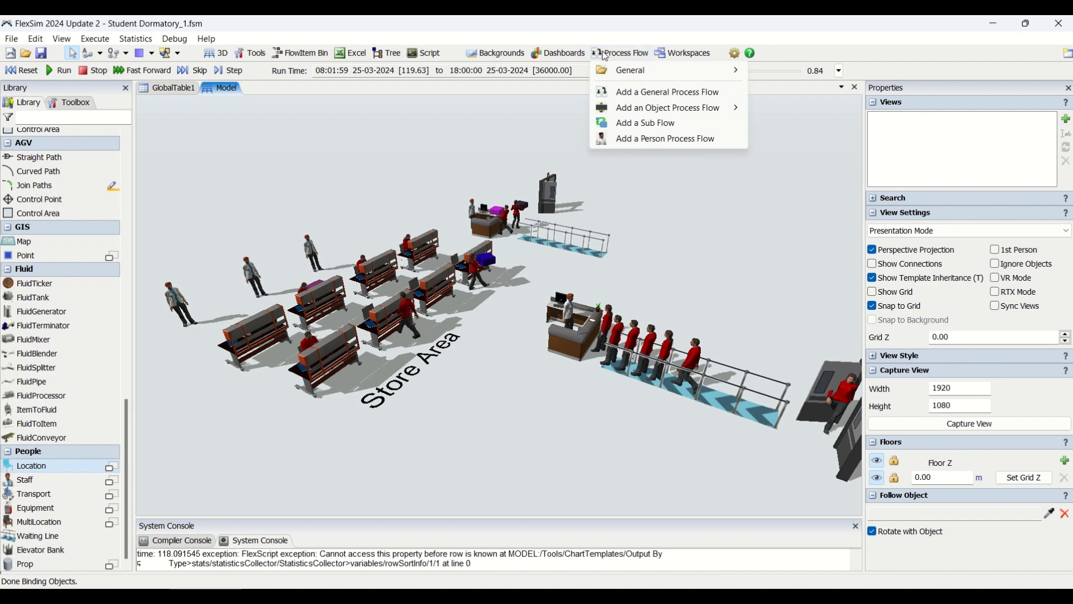
{"action": "left_click", "coordinate": [793, 71]}
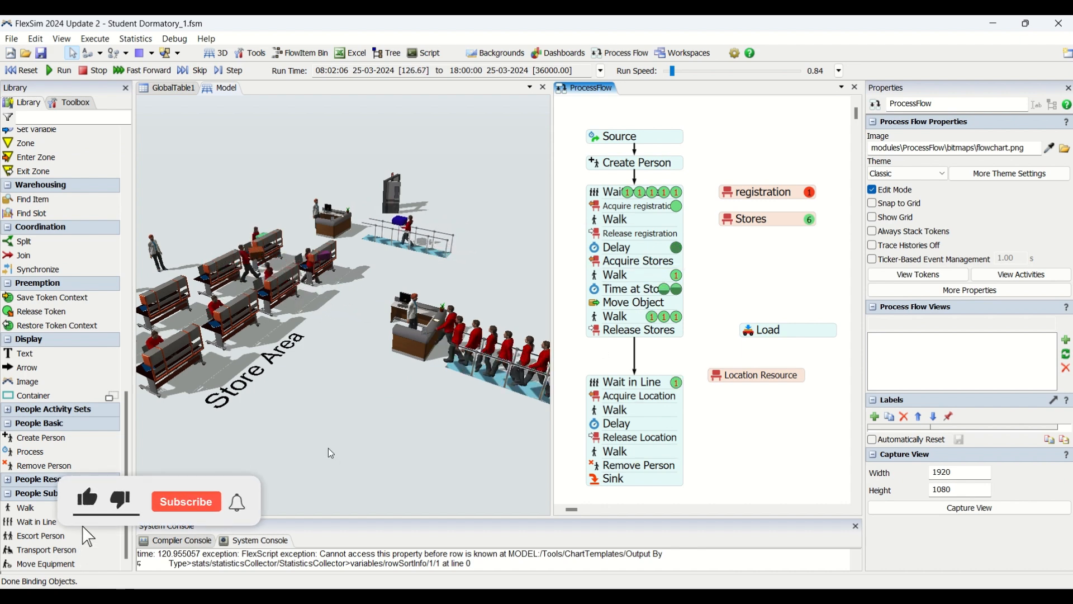
Step: Examine people working at the Store Area desks and collecting boxes alongside the running process flow
{"action": "left_click_drag", "start_coordinate": [266, 402], "coordinate": [461, 471]}
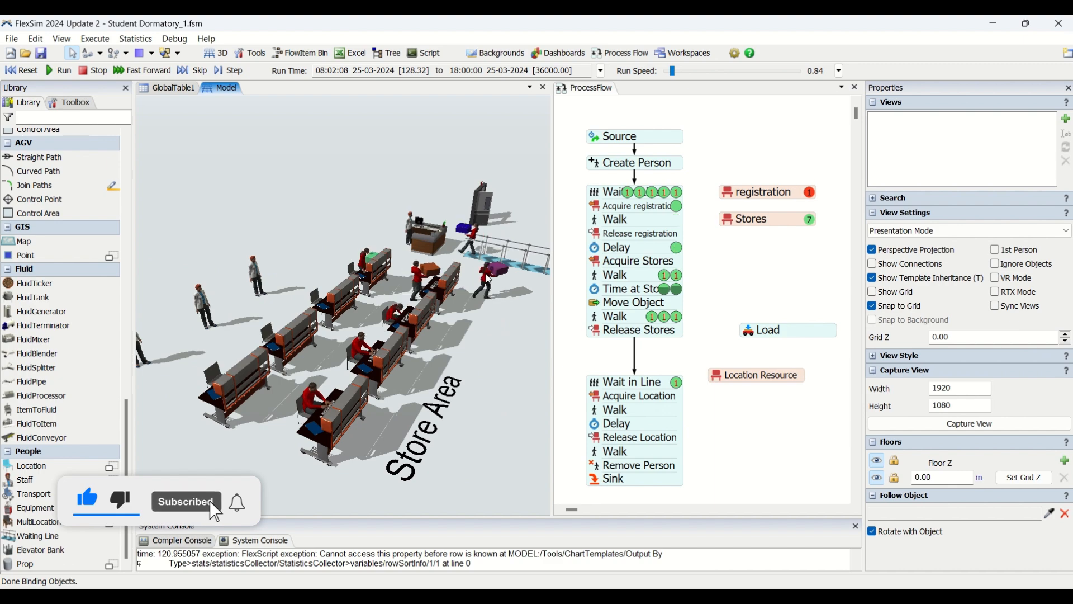
{"action": "scroll", "coordinate": [401, 313], "scroll_direction": "up", "scroll_amount": 10}
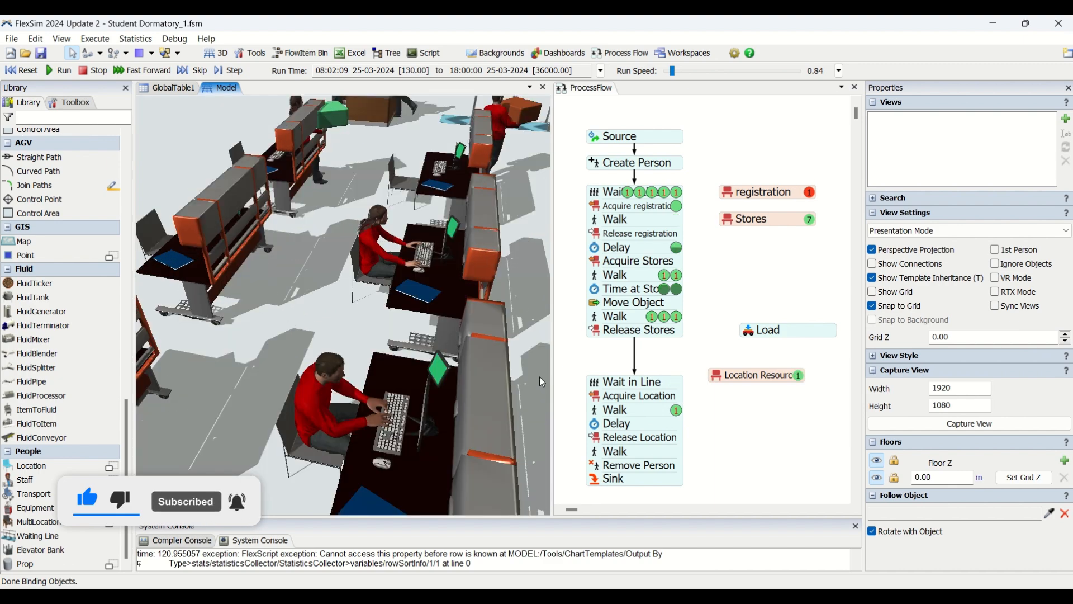
{"action": "scroll", "coordinate": [397, 299], "scroll_direction": "up", "scroll_amount": 6}
{"action": "scroll", "coordinate": [362, 339], "scroll_direction": "down", "scroll_amount": 6}
{"action": "right_click_drag", "start_coordinate": [342, 378], "coordinate": [363, 251]}
{"action": "scroll", "coordinate": [357, 229], "scroll_direction": "up", "scroll_amount": 5}
{"action": "scroll", "coordinate": [315, 338], "scroll_direction": "down", "scroll_amount": 4}
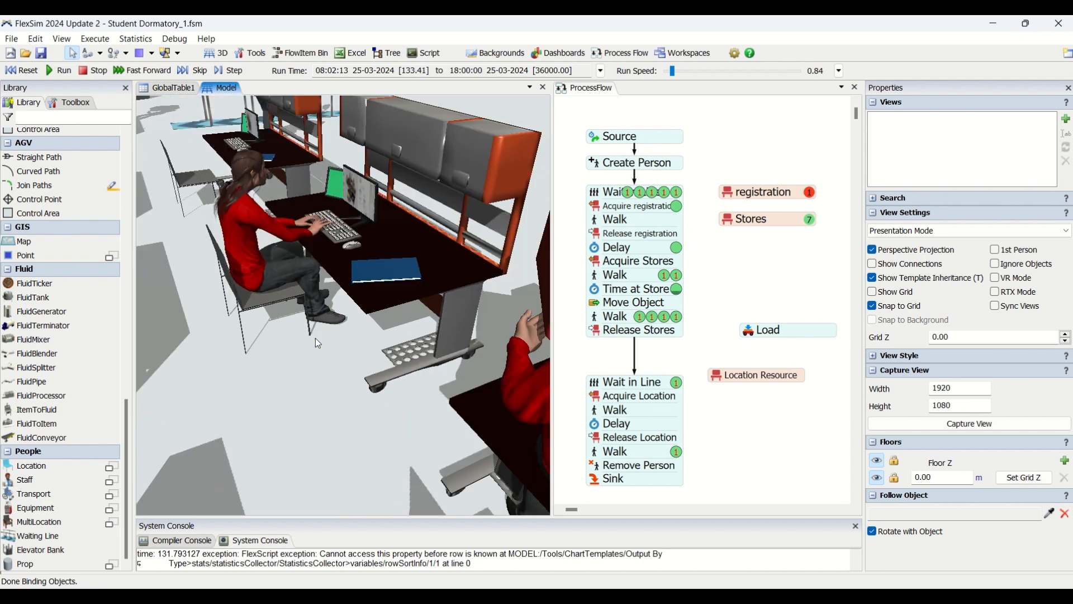
{"action": "left_click_drag", "start_coordinate": [316, 374], "coordinate": [320, 489]}
{"action": "scroll", "coordinate": [353, 434], "scroll_direction": "down", "scroll_amount": 10}
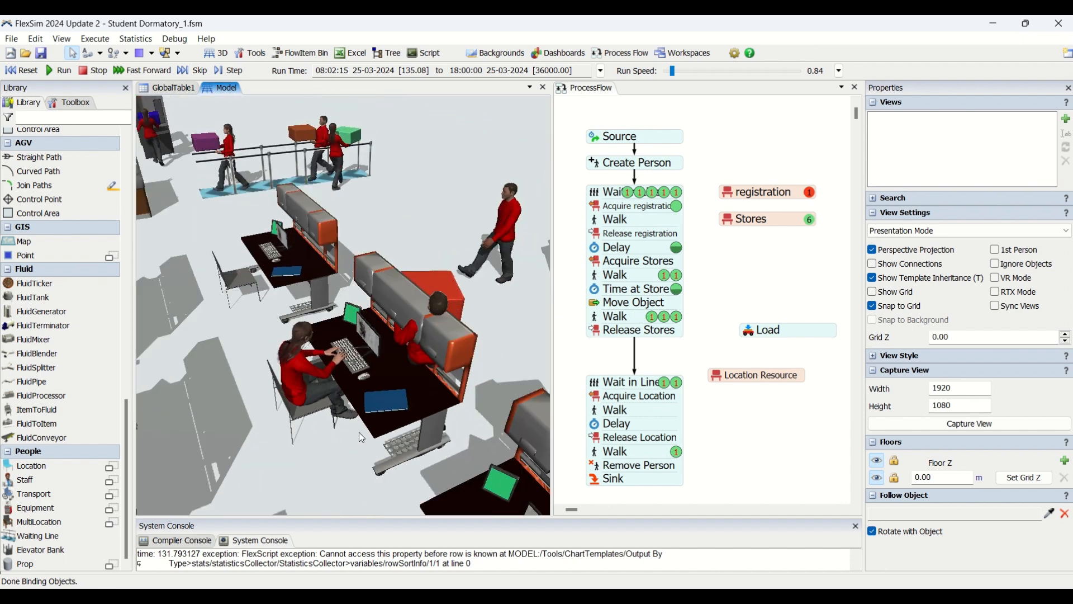
{"action": "scroll", "coordinate": [324, 373], "scroll_direction": "up", "scroll_amount": 6}
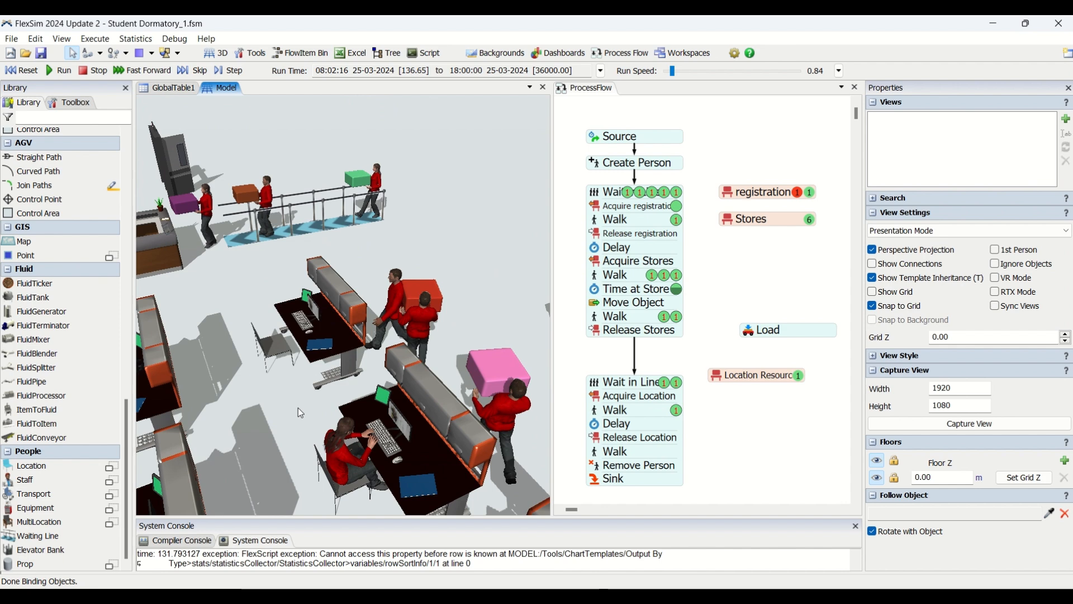
Step: Inspect close up a seated person typing on the keyboard at one store computer desk
{"action": "left_click", "coordinate": [295, 413]}
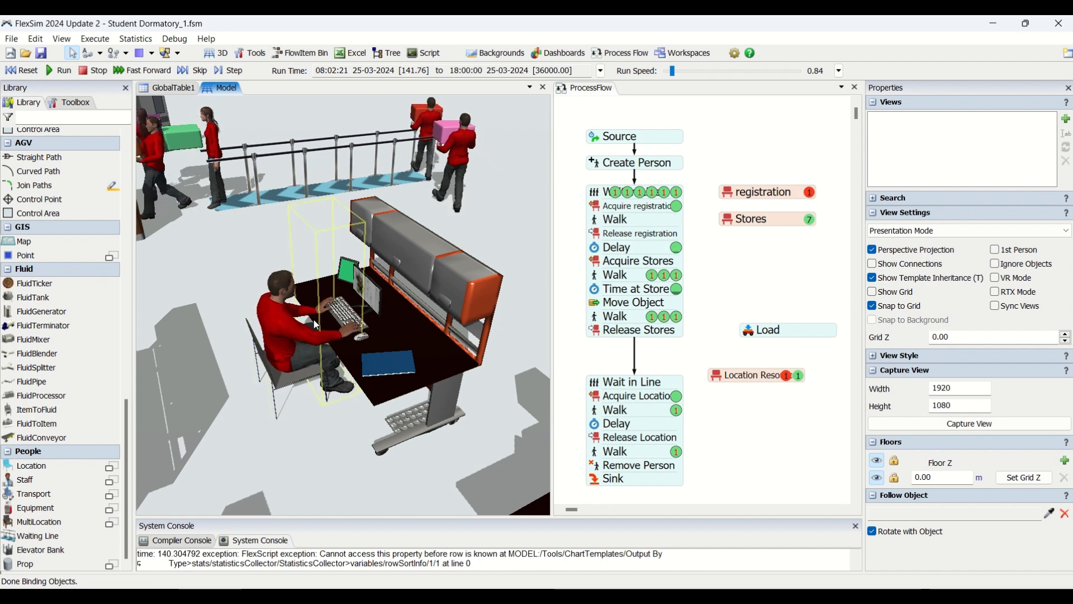
{"action": "scroll", "coordinate": [334, 335], "scroll_direction": "up", "scroll_amount": 3}
{"action": "scroll", "coordinate": [311, 448], "scroll_direction": "up", "scroll_amount": 2}
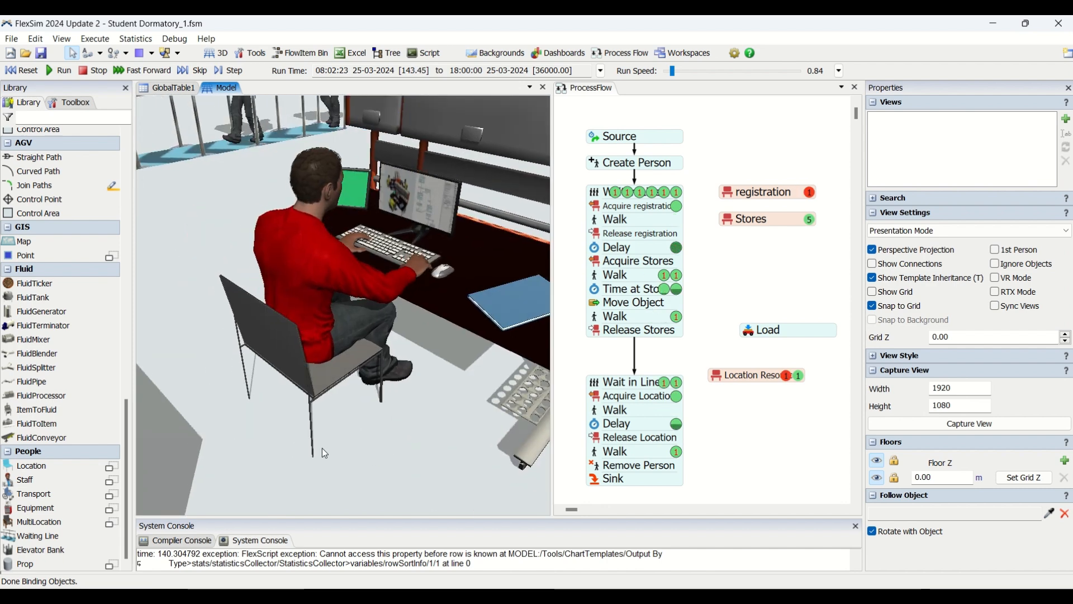
{"action": "scroll", "coordinate": [454, 257], "scroll_direction": "up", "scroll_amount": 2}
{"action": "scroll", "coordinate": [414, 388], "scroll_direction": "up", "scroll_amount": 1}
{"action": "scroll", "coordinate": [415, 388], "scroll_direction": "down", "scroll_amount": 3}
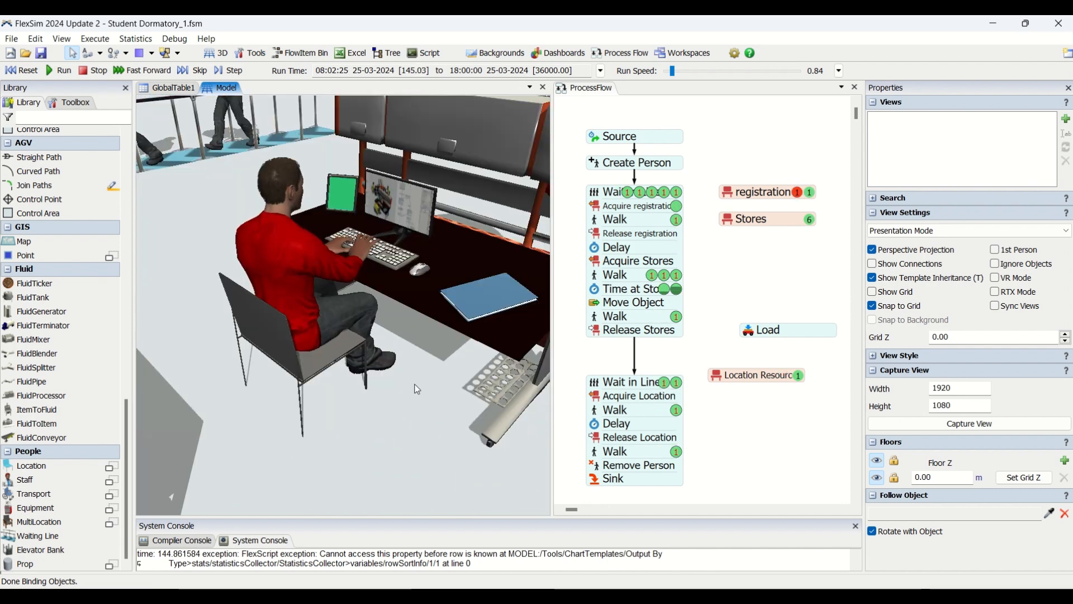
{"action": "left_click_drag", "start_coordinate": [414, 388], "coordinate": [386, 531]}
{"action": "scroll", "coordinate": [351, 321], "scroll_direction": "up", "scroll_amount": 1}
{"action": "scroll", "coordinate": [350, 321], "scroll_direction": "up", "scroll_amount": 2}
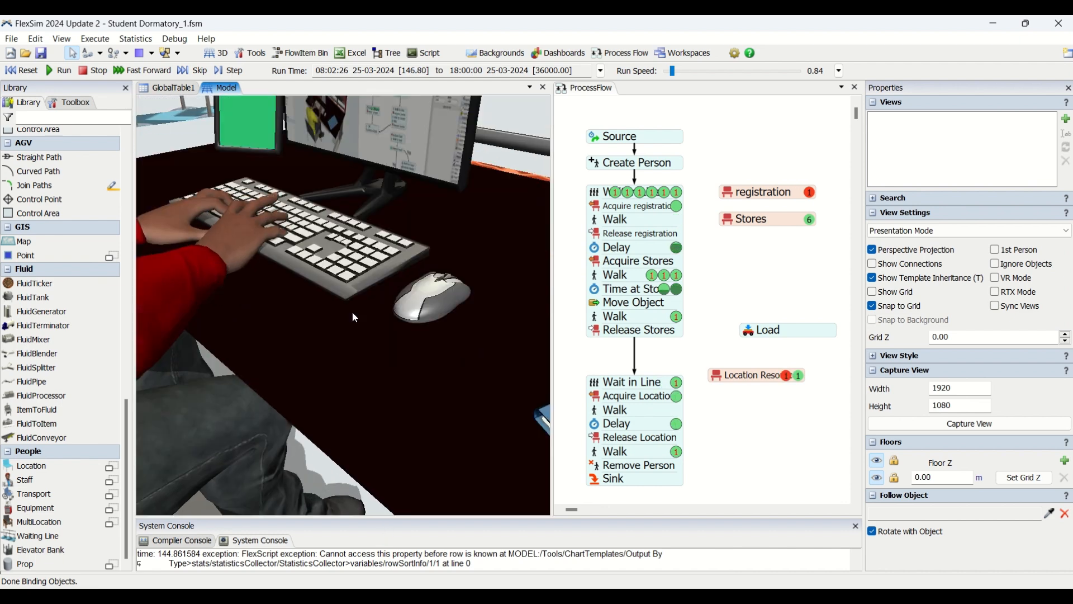
{"action": "scroll", "coordinate": [352, 311], "scroll_direction": "down", "scroll_amount": 2}
{"action": "scroll", "coordinate": [350, 309], "scroll_direction": "down", "scroll_amount": 3}
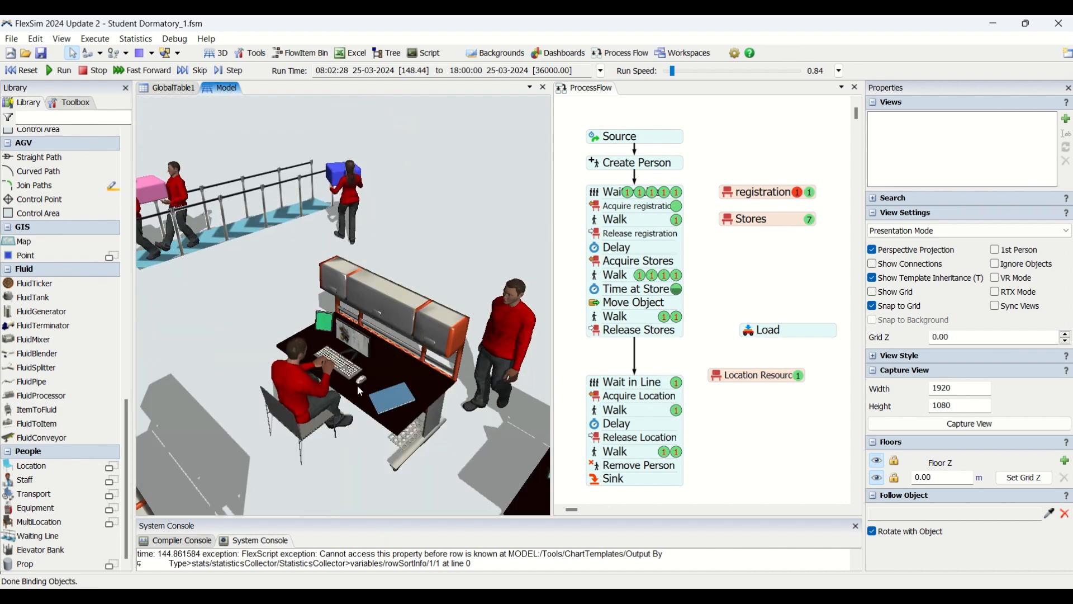
Step: Open the existing dashboard with the Store Utilization and People Visited Stores charts beside an overview of the 3D model
{"action": "scroll", "coordinate": [321, 477], "scroll_direction": "down", "scroll_amount": 2}
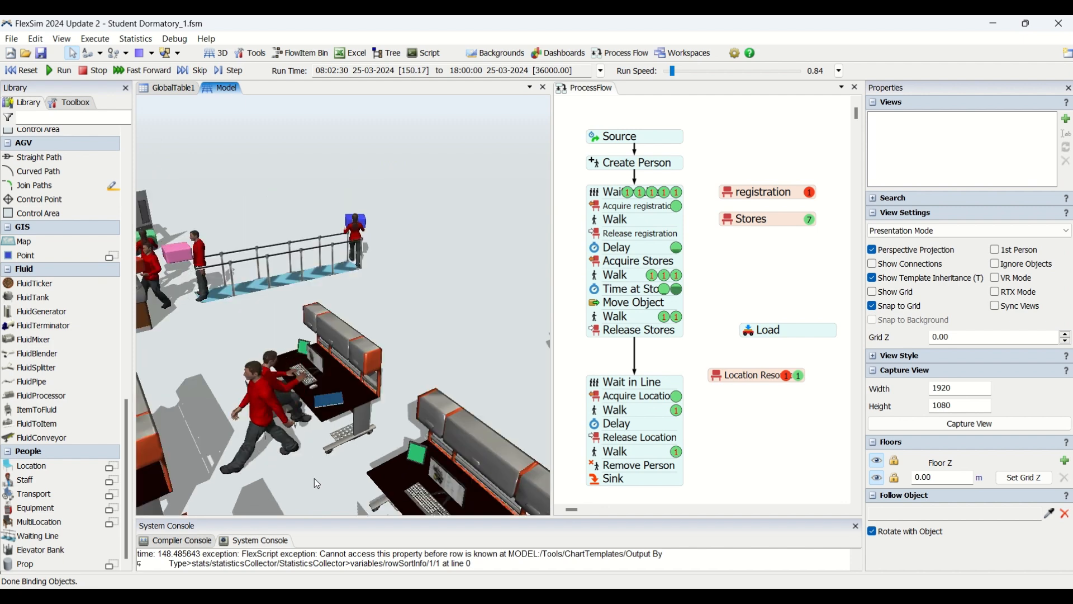
{"action": "scroll", "coordinate": [316, 482], "scroll_direction": "down", "scroll_amount": 2}
{"action": "scroll", "coordinate": [310, 478], "scroll_direction": "down", "scroll_amount": 1}
{"action": "scroll", "coordinate": [301, 432], "scroll_direction": "down", "scroll_amount": 2}
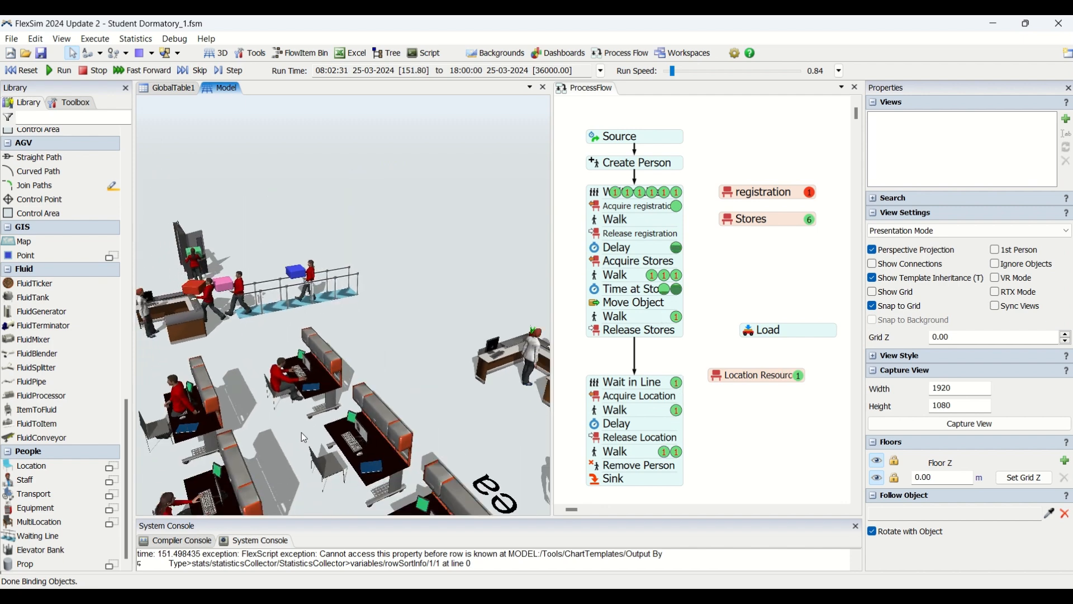
{"action": "scroll", "coordinate": [305, 423], "scroll_direction": "down", "scroll_amount": 4}
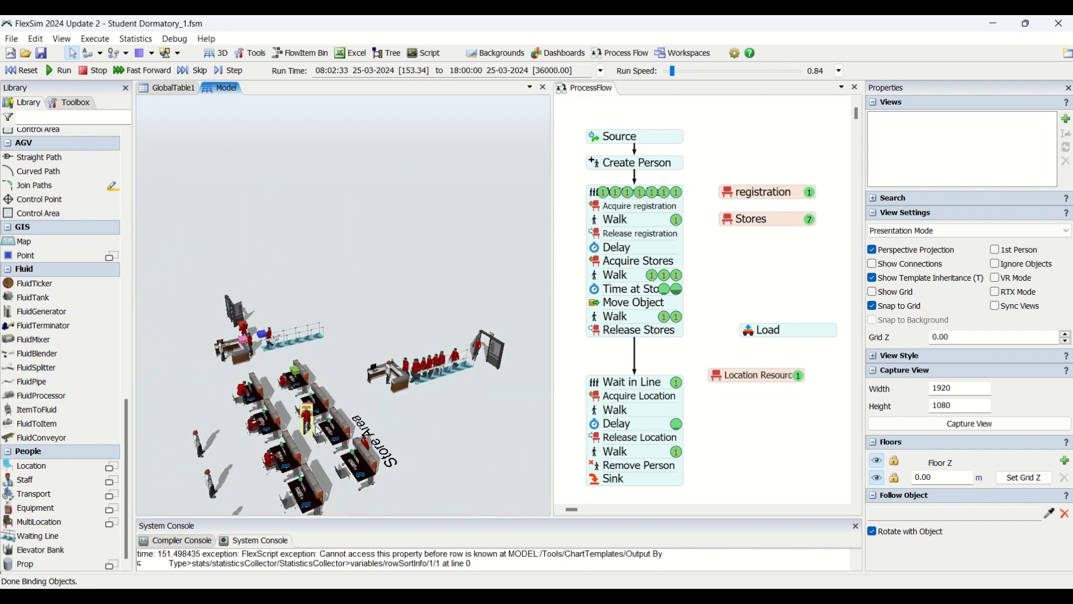
{"action": "mouse_move", "coordinate": [440, 461]}
{"action": "right_mouse_down"}
{"action": "mouse_move", "coordinate": [417, 455]}
{"action": "mouse_move", "coordinate": [431, 463]}
{"action": "right_mouse_up"}
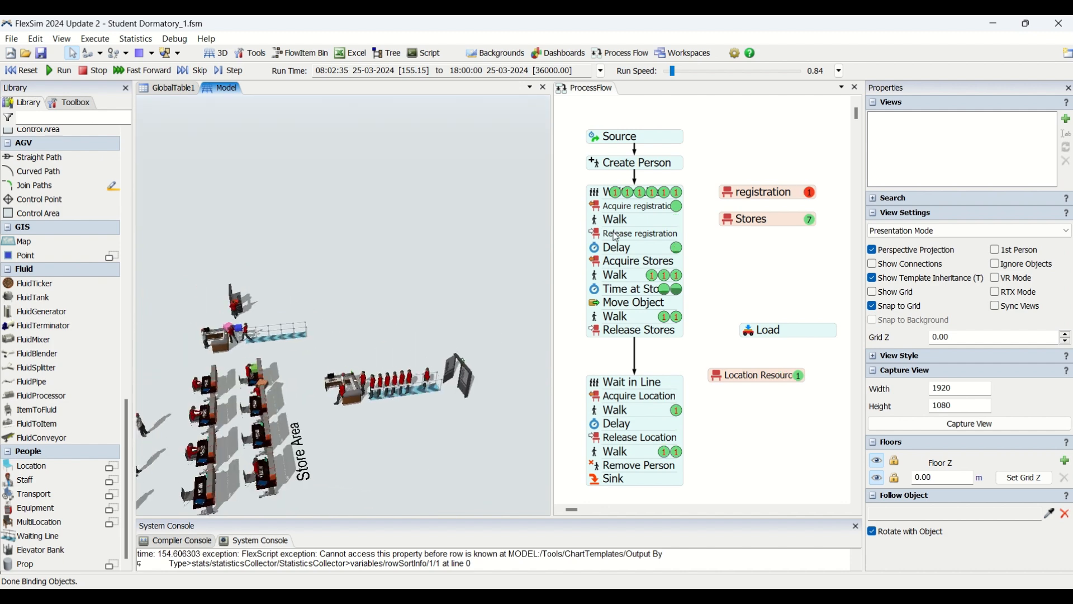
{"action": "left_click", "coordinate": [580, 54]}
{"action": "left_click", "coordinate": [576, 69]}
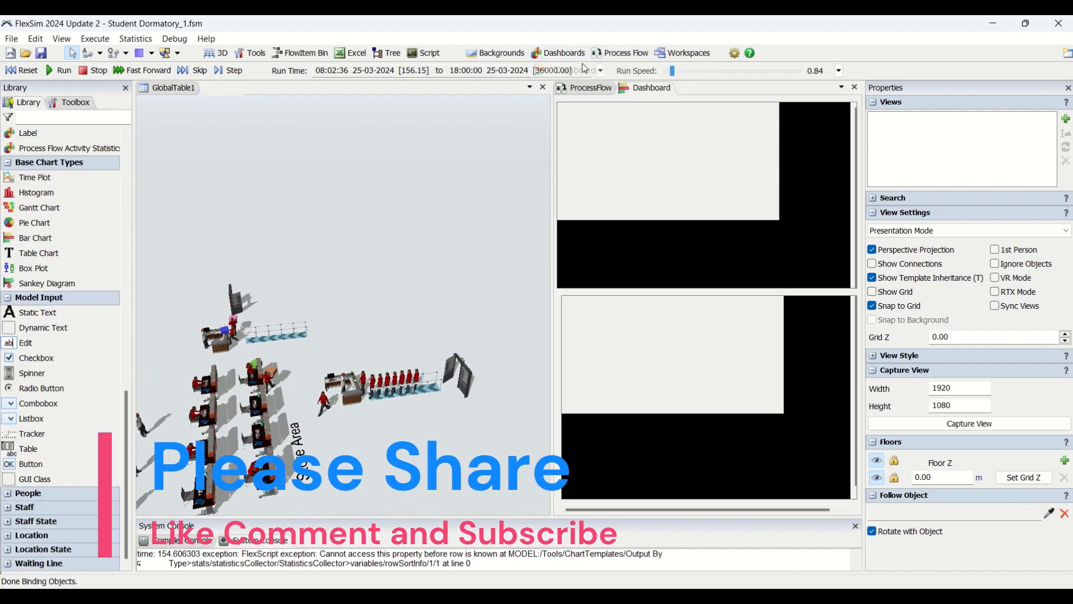
{"action": "right_click_drag", "start_coordinate": [358, 441], "coordinate": [263, 449]}
{"action": "left_click_drag", "start_coordinate": [263, 449], "coordinate": [383, 419]}
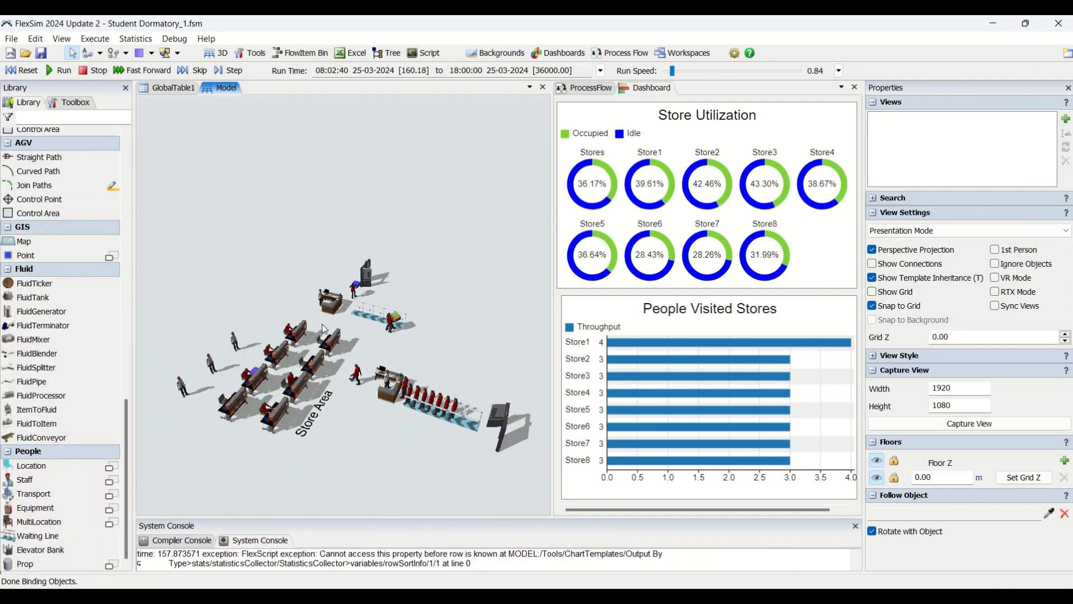
Step: Inspect the Create Person and Source activity settings in the process flow beside a closer view of the Store Area
{"action": "scroll", "coordinate": [365, 407], "scroll_direction": "up", "scroll_amount": 4}
{"action": "right_click_drag", "start_coordinate": [426, 460], "coordinate": [421, 454]}
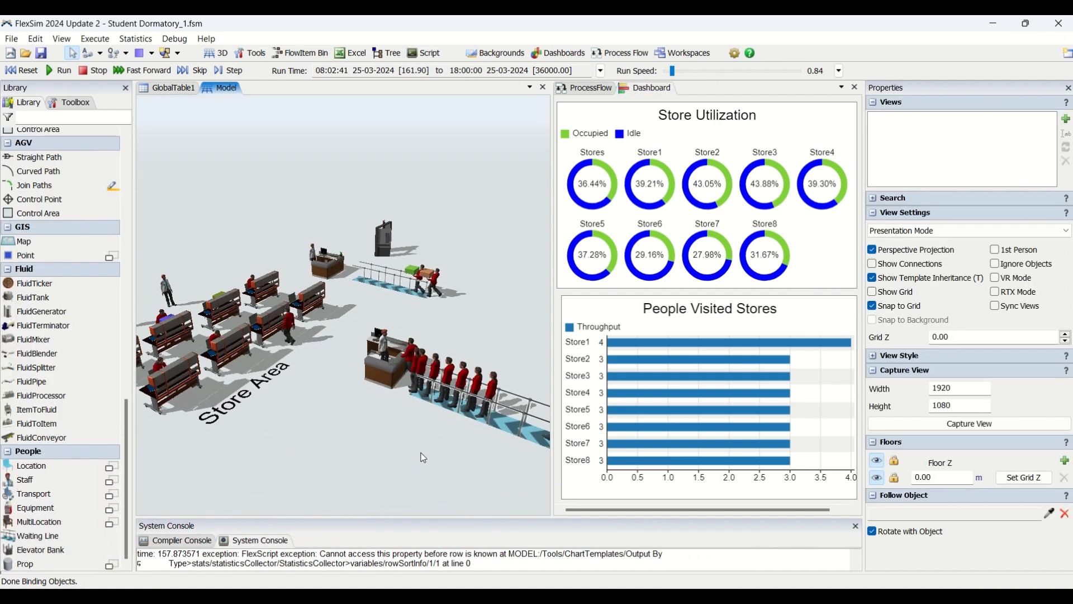
{"action": "right_click", "coordinate": [422, 453]}
{"action": "left_click", "coordinate": [357, 462]}
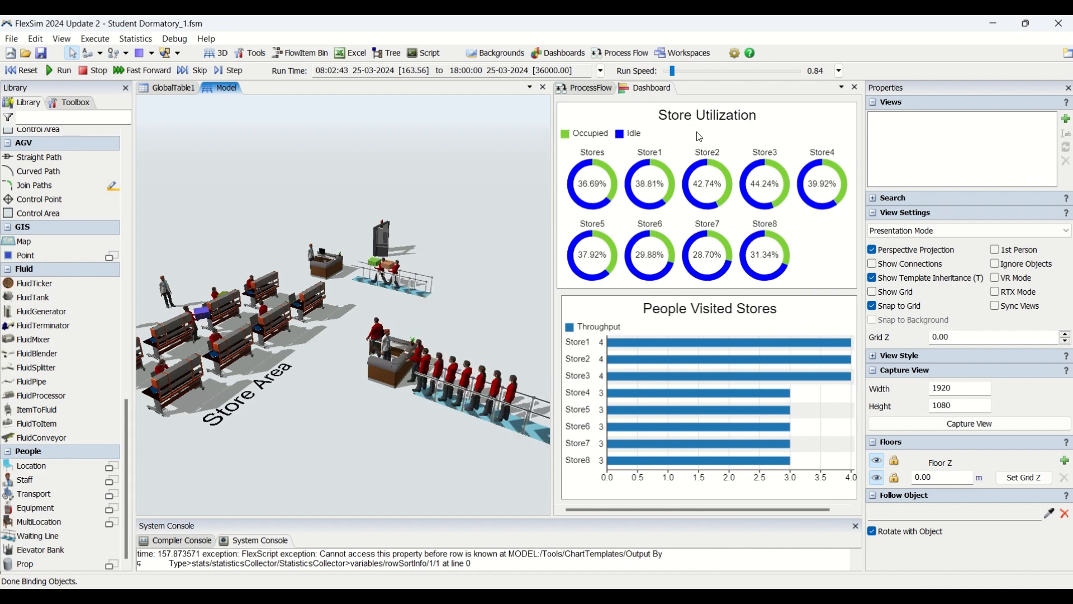
{"action": "left_click", "coordinate": [602, 88]}
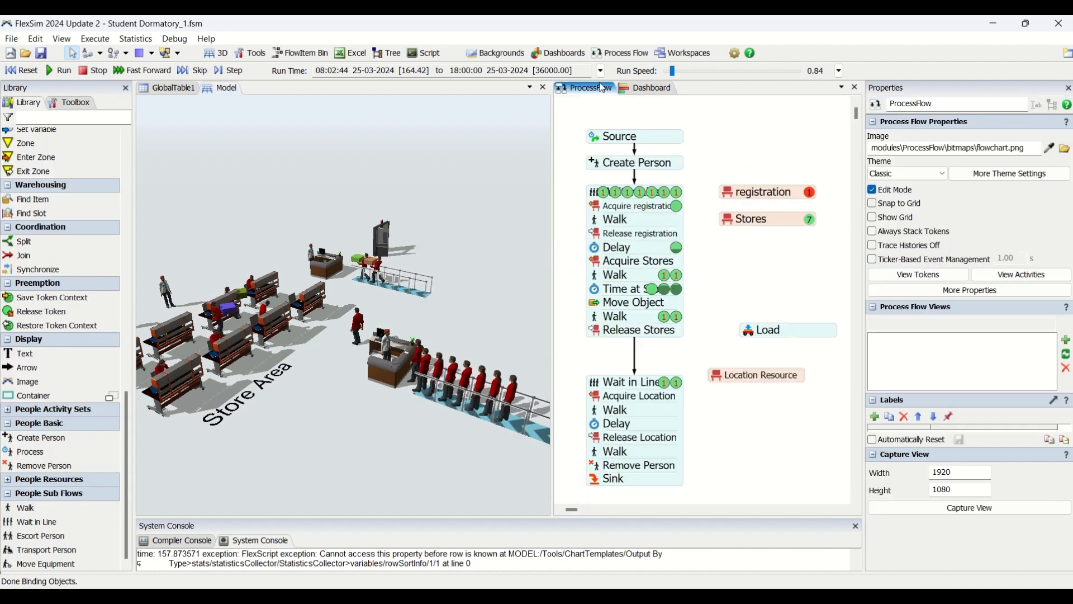
{"action": "double_click", "coordinate": [597, 167]}
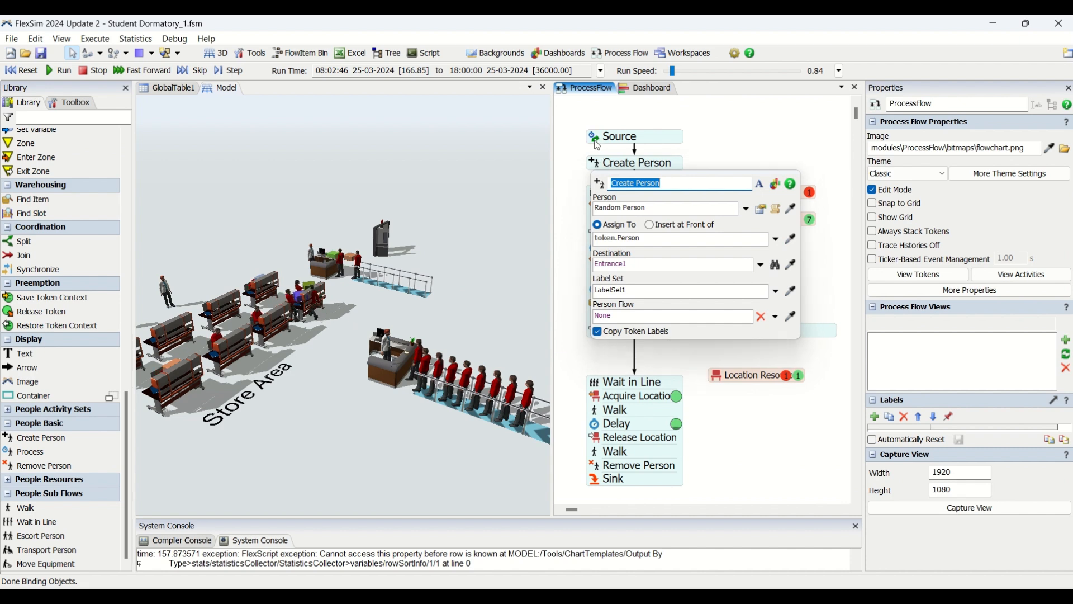
{"action": "double_click", "coordinate": [615, 137]}
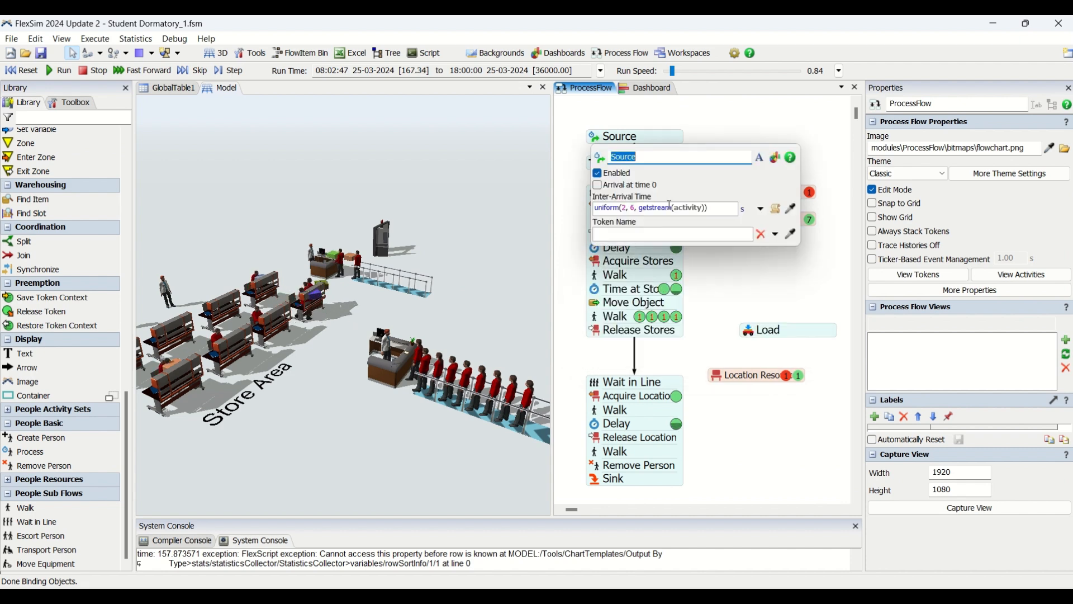
Step: Return to the dashboard and read the Store Utilization shares, including the idle share of Store5
{"action": "left_click", "coordinate": [654, 88]}
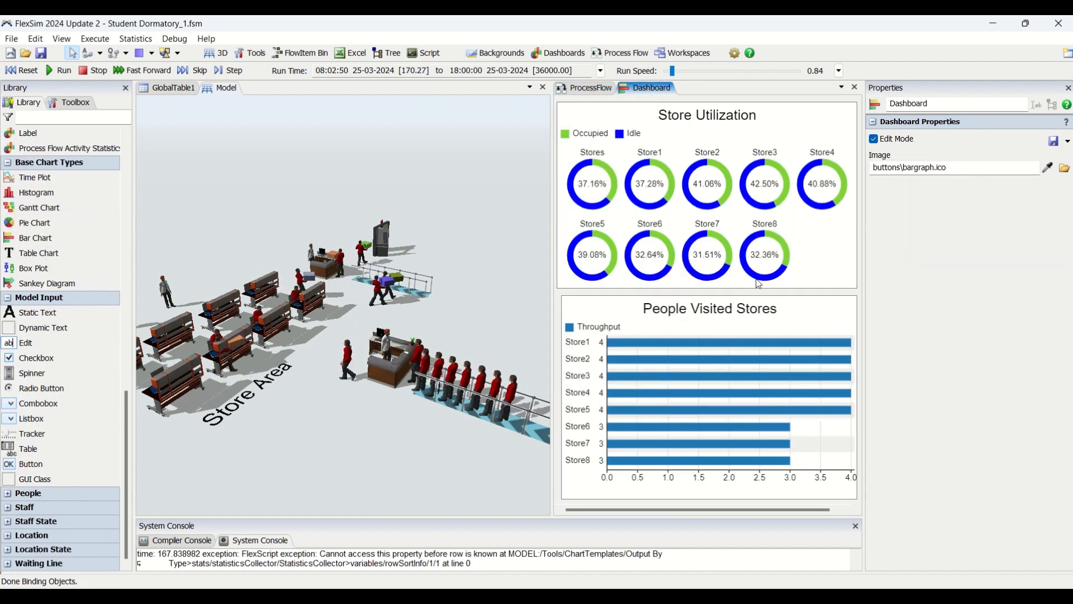
{"action": "mouse_move", "coordinate": [769, 183]}
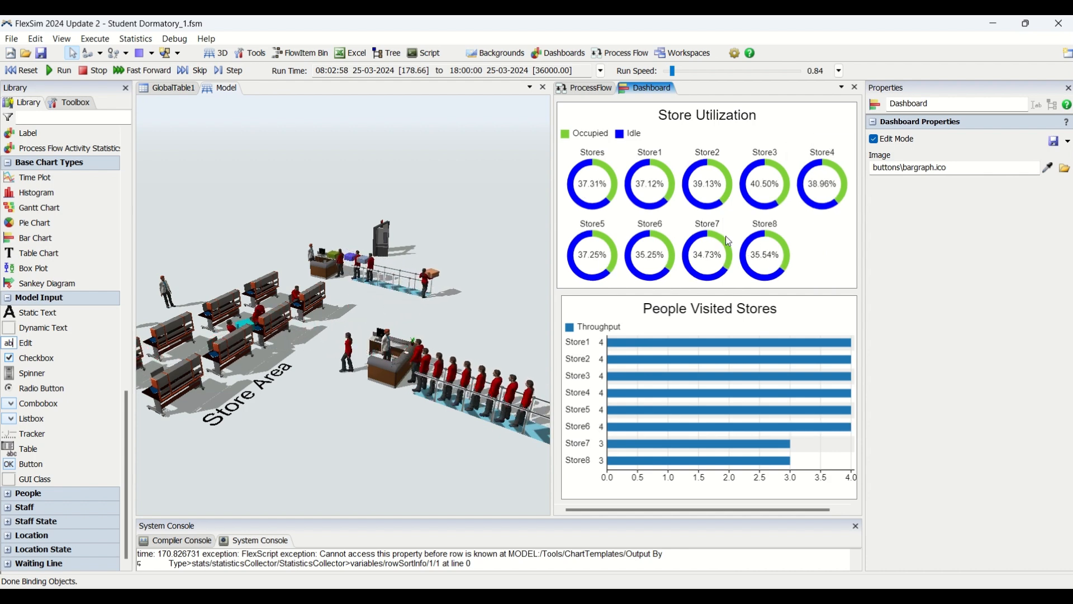
{"action": "mouse_move", "coordinate": [576, 270]}
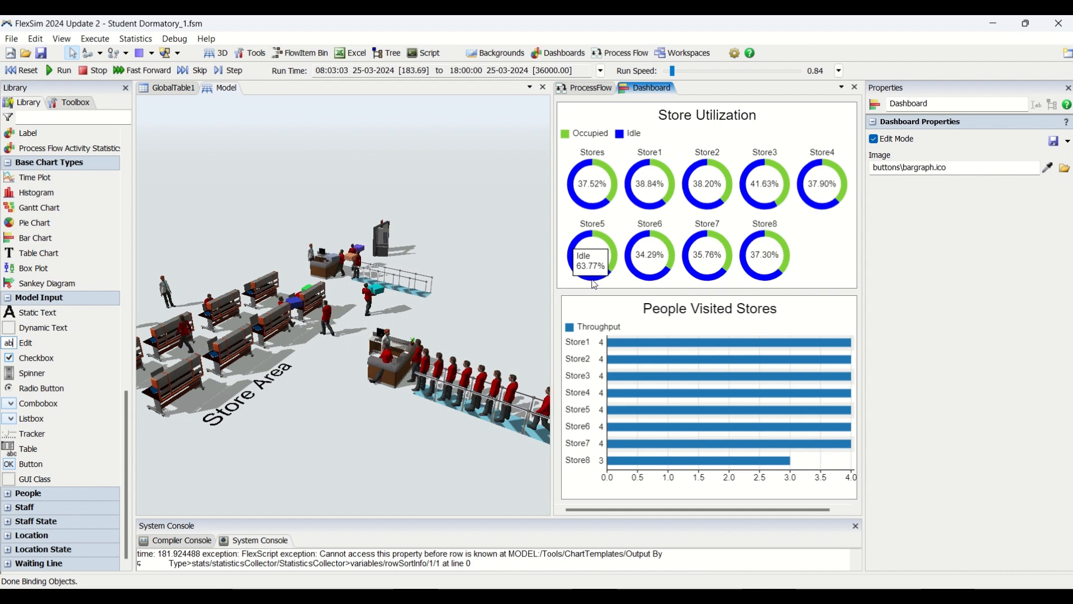
Step: Recheck the Source activity's inter-arrival time in the process flow and bring back the dashboard charts
{"action": "left_click", "coordinate": [594, 89]}
{"action": "left_click", "coordinate": [594, 141]}
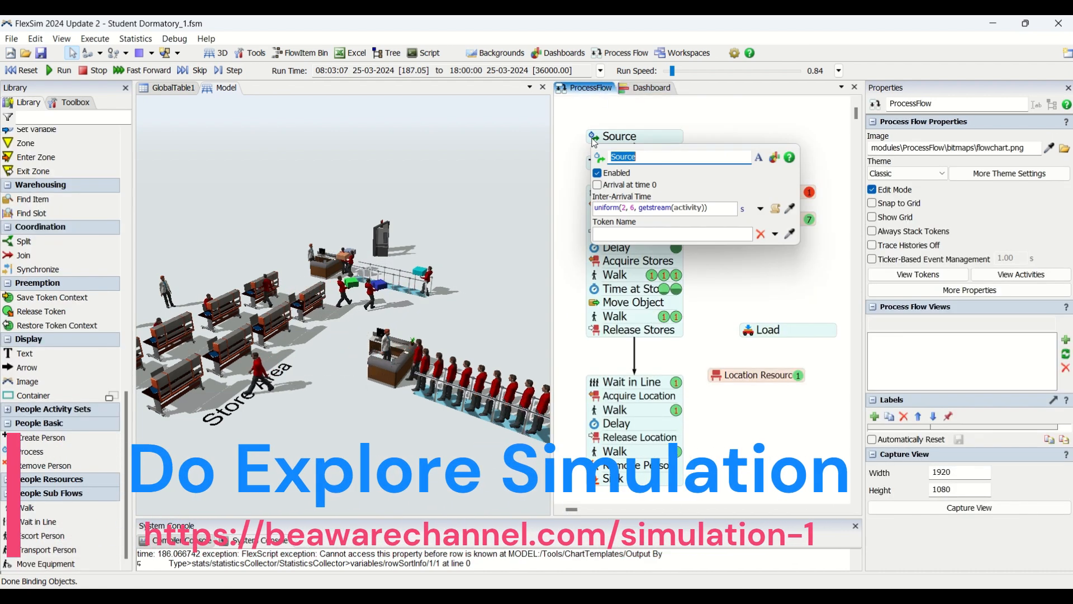
{"action": "left_click", "coordinate": [641, 90]}
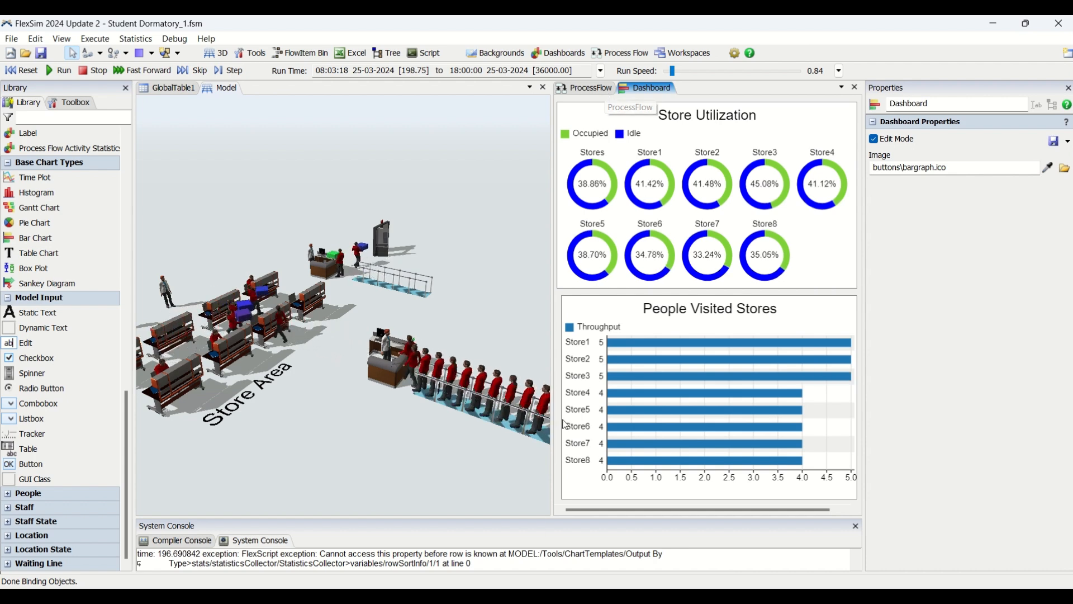
Step: Inspect the Registration1 desk and its waiting line close up, including the desk's statistics and properties
{"action": "left_click_drag", "start_coordinate": [406, 431], "coordinate": [335, 395]}
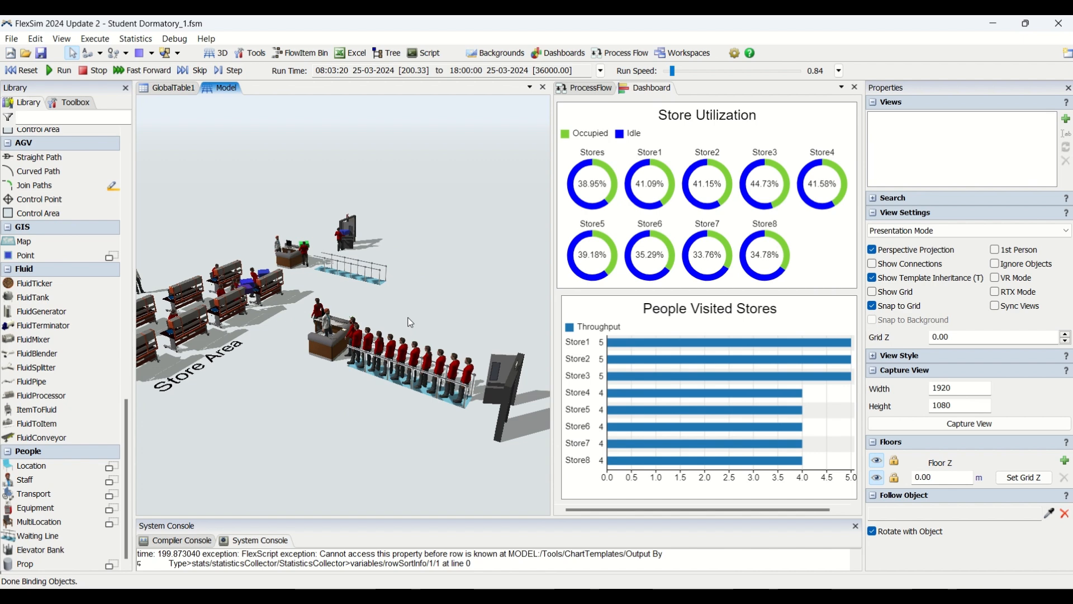
{"action": "scroll", "coordinate": [410, 322], "scroll_direction": "up", "scroll_amount": 3}
{"action": "scroll", "coordinate": [281, 428], "scroll_direction": "up", "scroll_amount": 2}
{"action": "right_click_drag", "start_coordinate": [278, 421], "coordinate": [310, 408]}
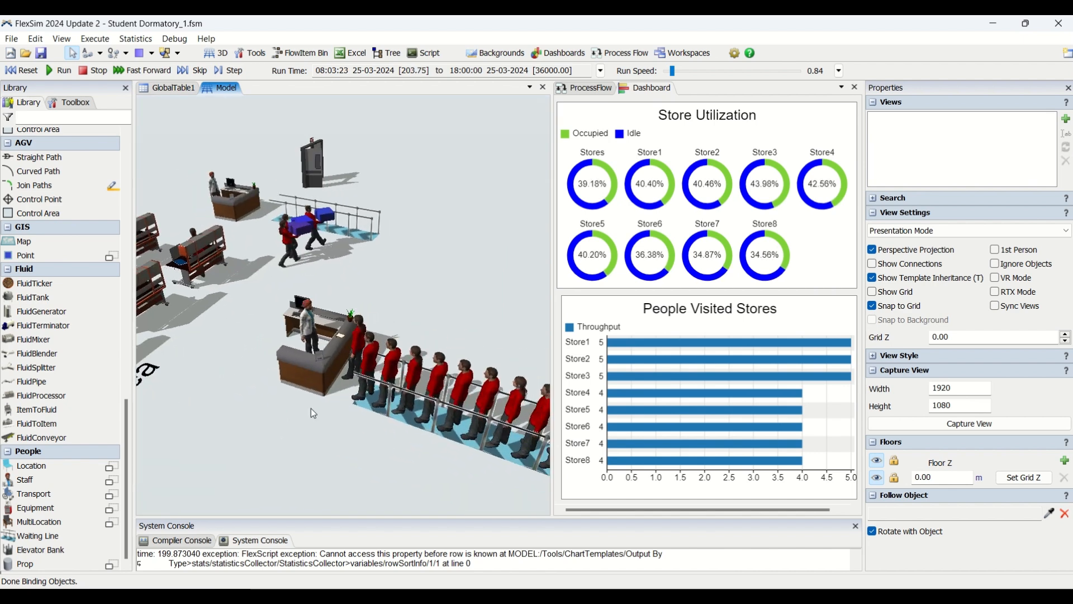
{"action": "left_click", "coordinate": [317, 369]}
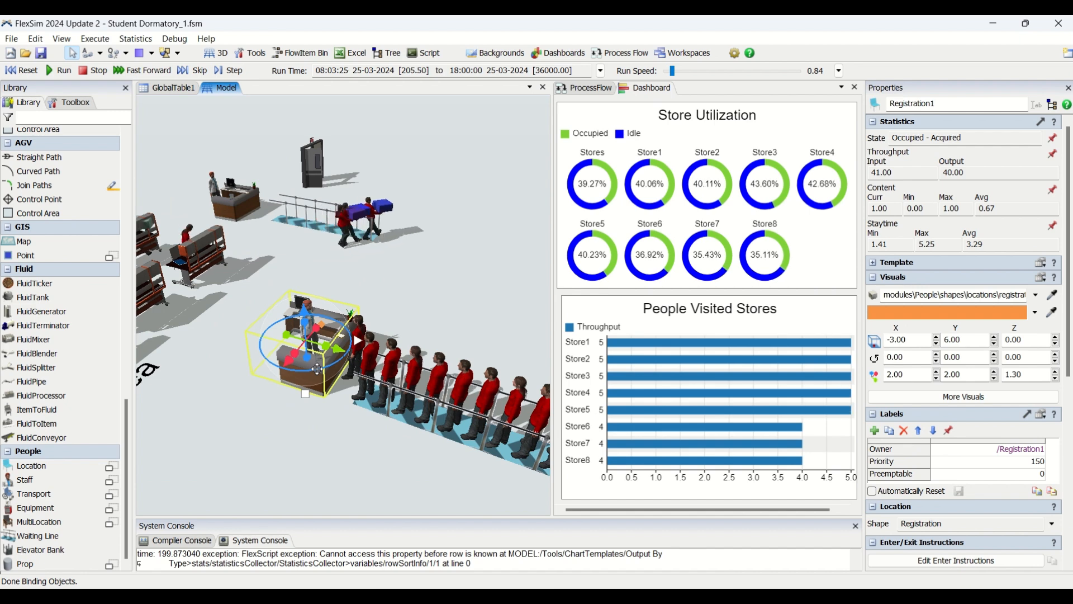
{"action": "scroll", "coordinate": [329, 420], "scroll_direction": "down", "scroll_amount": 3}
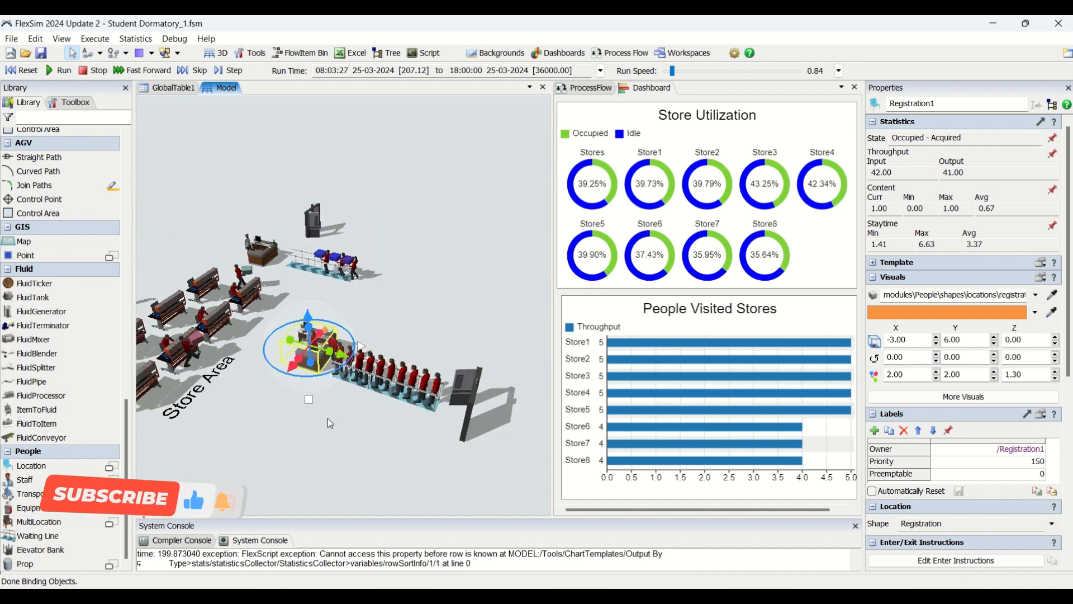
{"action": "left_click", "coordinate": [318, 418]}
Step: Examine people moving from the registration queue through the Store Area to the exit desk alongside the dashboard charts
{"action": "scroll", "coordinate": [391, 416], "scroll_direction": "up", "scroll_amount": 3}
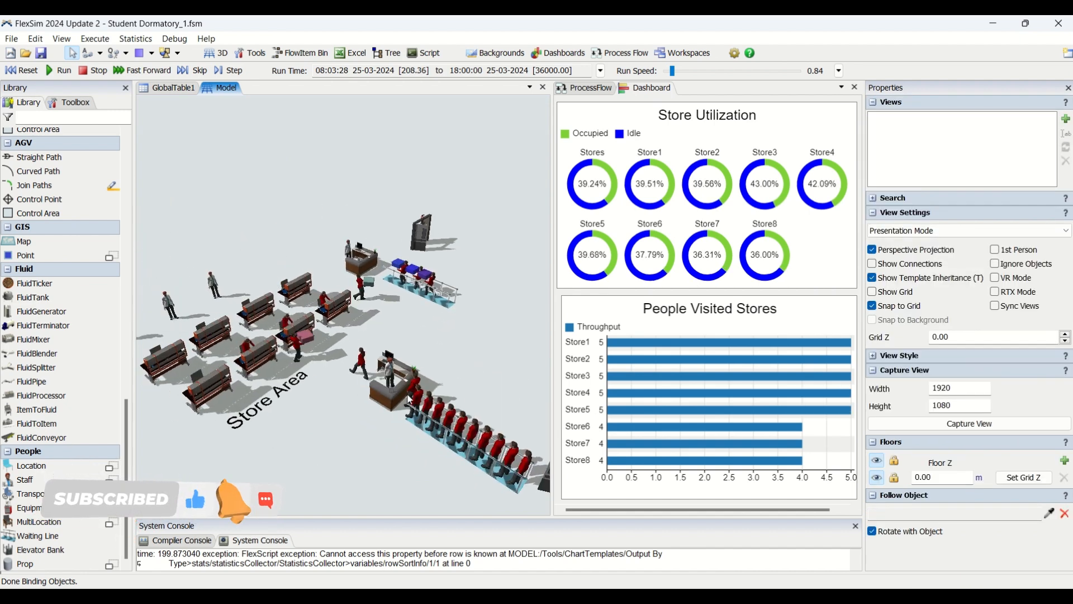
{"action": "scroll", "coordinate": [357, 442], "scroll_direction": "up", "scroll_amount": 3}
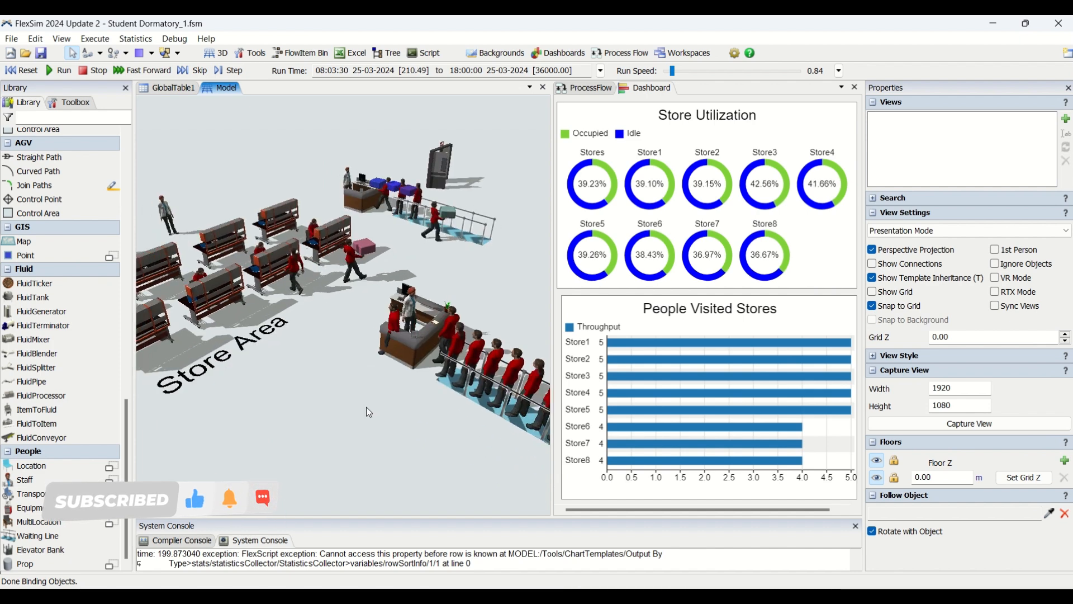
{"action": "left_click_drag", "start_coordinate": [356, 437], "coordinate": [385, 440]}
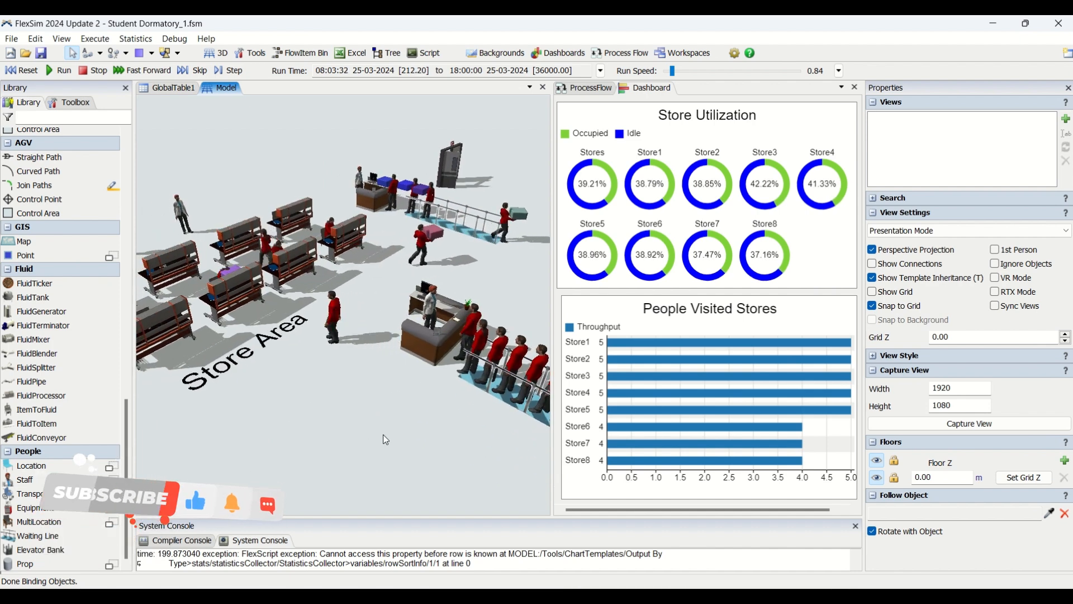
{"action": "scroll", "coordinate": [385, 439], "scroll_direction": "down", "scroll_amount": 3}
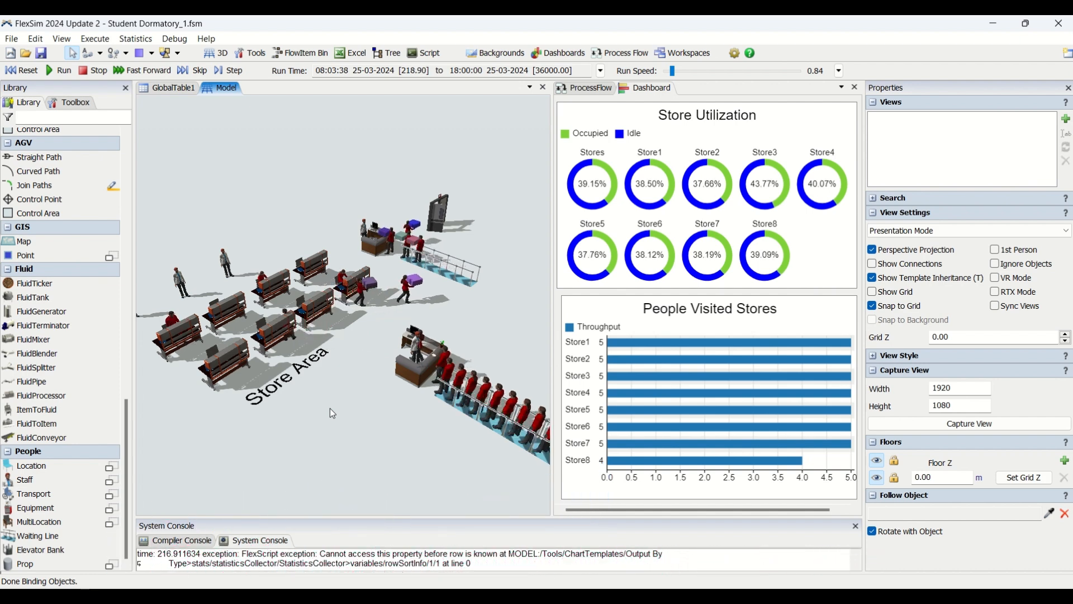
{"action": "right_click_drag", "start_coordinate": [379, 440], "coordinate": [313, 433]}
{"action": "scroll", "coordinate": [401, 366], "scroll_direction": "up", "scroll_amount": 4}
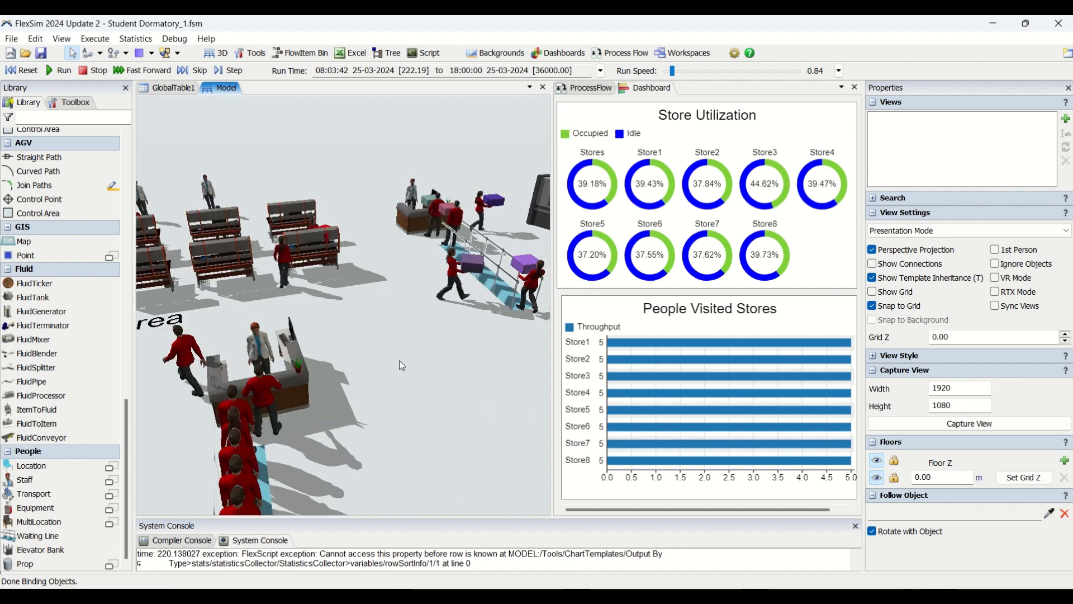
{"action": "scroll", "coordinate": [402, 366], "scroll_direction": "down", "scroll_amount": 3}
{"action": "right_click_drag", "start_coordinate": [307, 471], "coordinate": [296, 434]}
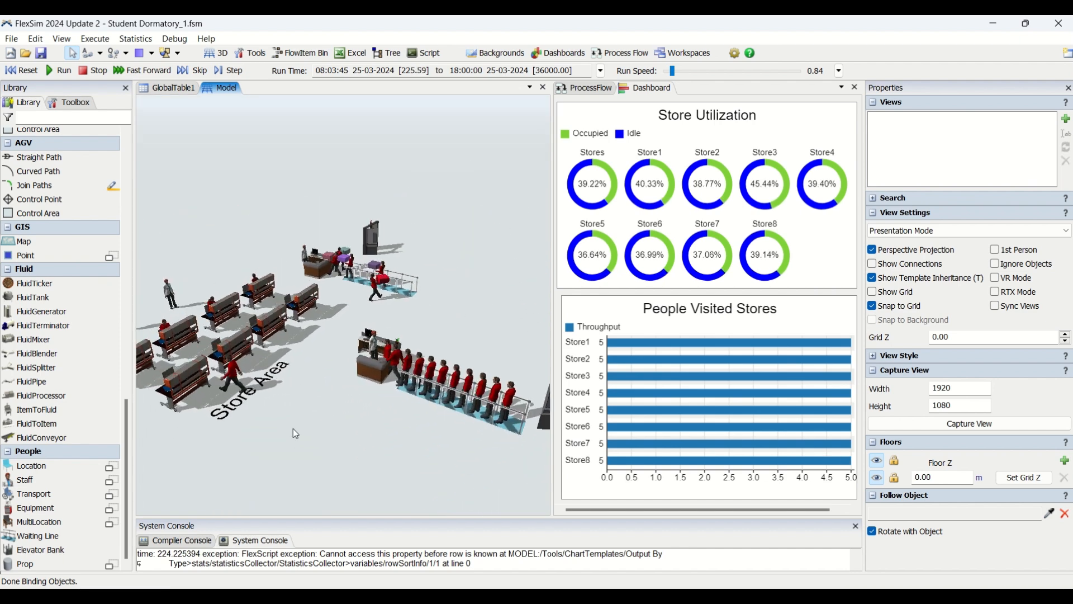
{"action": "right_click_drag", "start_coordinate": [407, 420], "coordinate": [350, 401]}
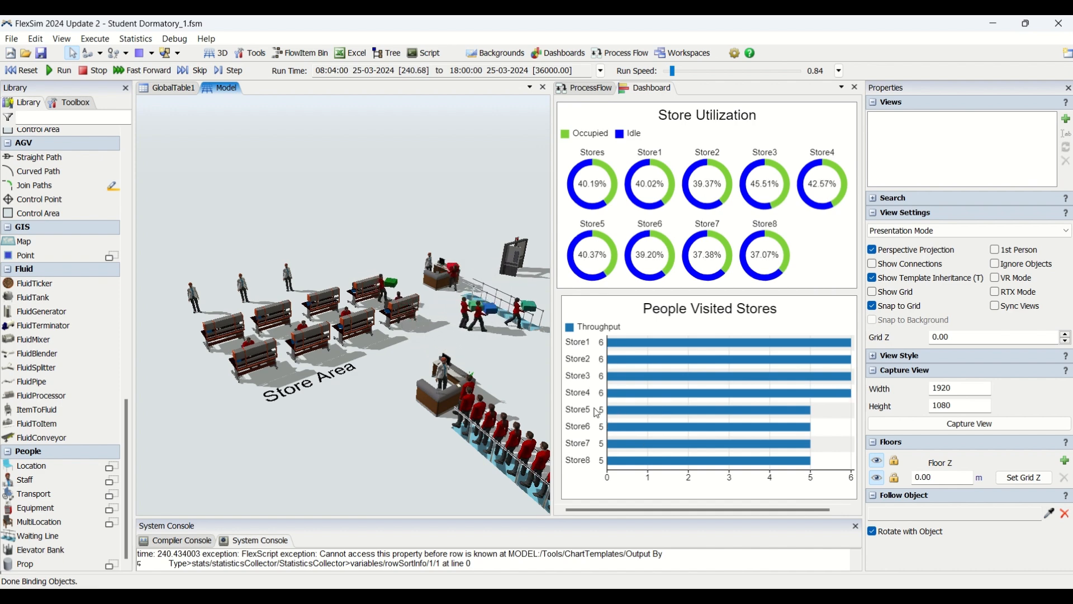
Step: Examine the Store Area desks, staff and both waiting lines from several angles while the People Visited Stores chart updates
{"action": "right_click_drag", "start_coordinate": [347, 390], "coordinate": [411, 337]}
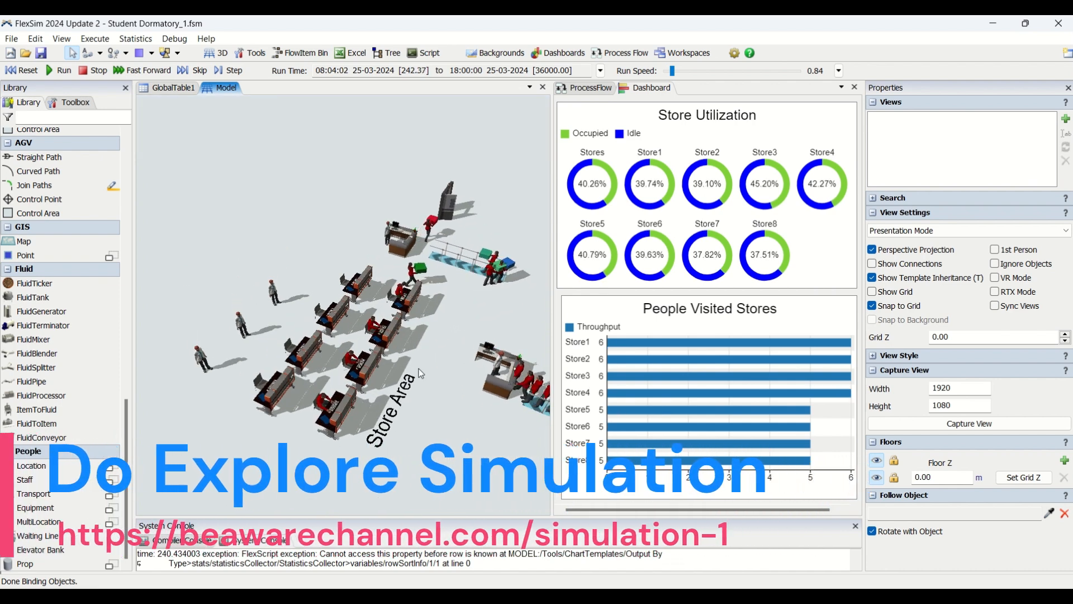
{"action": "scroll", "coordinate": [440, 388], "scroll_direction": "up", "scroll_amount": 5}
{"action": "scroll", "coordinate": [441, 388], "scroll_direction": "down", "scroll_amount": 5}
{"action": "right_click_drag", "start_coordinate": [444, 393], "coordinate": [378, 451]}
{"action": "left_click_drag", "start_coordinate": [378, 452], "coordinate": [335, 420]}
{"action": "right_click_drag", "start_coordinate": [336, 421], "coordinate": [347, 435]}
{"action": "left_click_drag", "start_coordinate": [423, 419], "coordinate": [381, 421]}
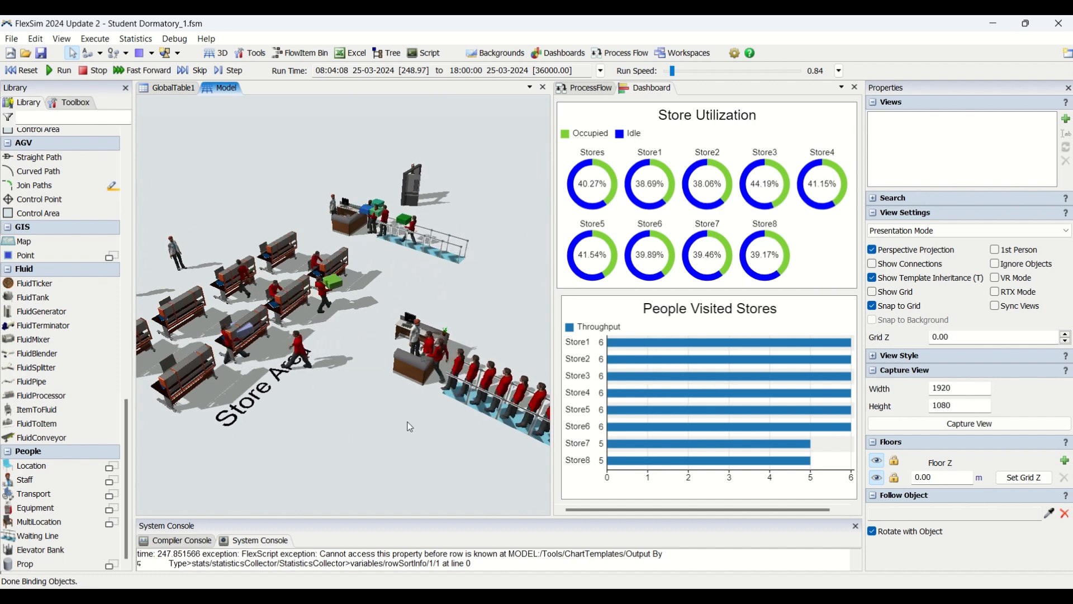
{"action": "scroll", "coordinate": [409, 430], "scroll_direction": "down", "scroll_amount": 5}
{"action": "scroll", "coordinate": [408, 447], "scroll_direction": "up", "scroll_amount": 4}
{"action": "right_click_drag", "start_coordinate": [406, 455], "coordinate": [511, 409]}
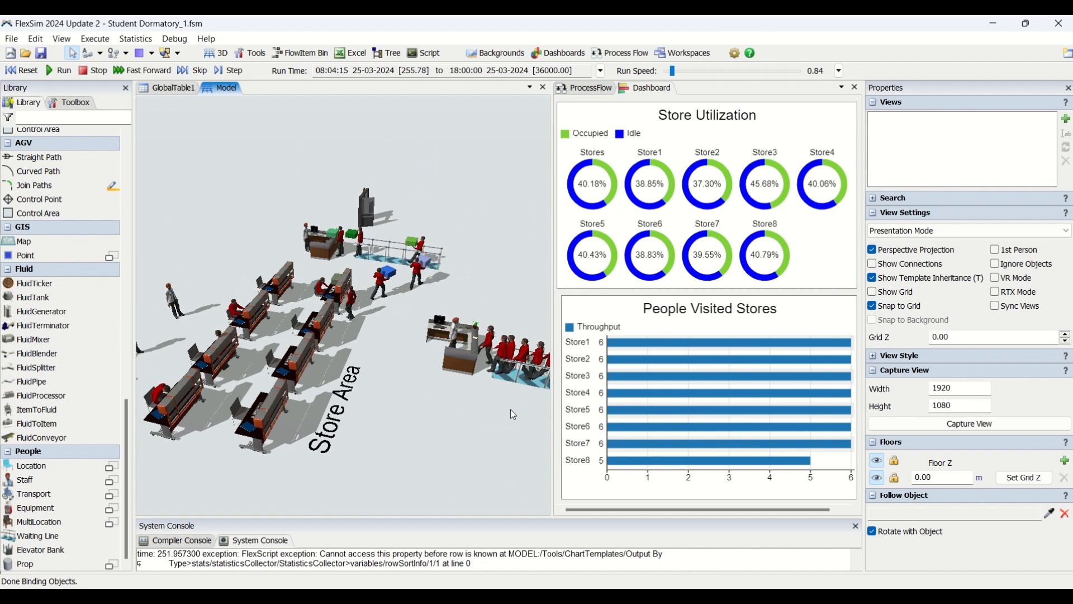
Step: Examine the seated people at the store desks and the box carriers at the exit desk from behind the Store Area
{"action": "right_click_drag", "start_coordinate": [490, 461], "coordinate": [526, 320]}
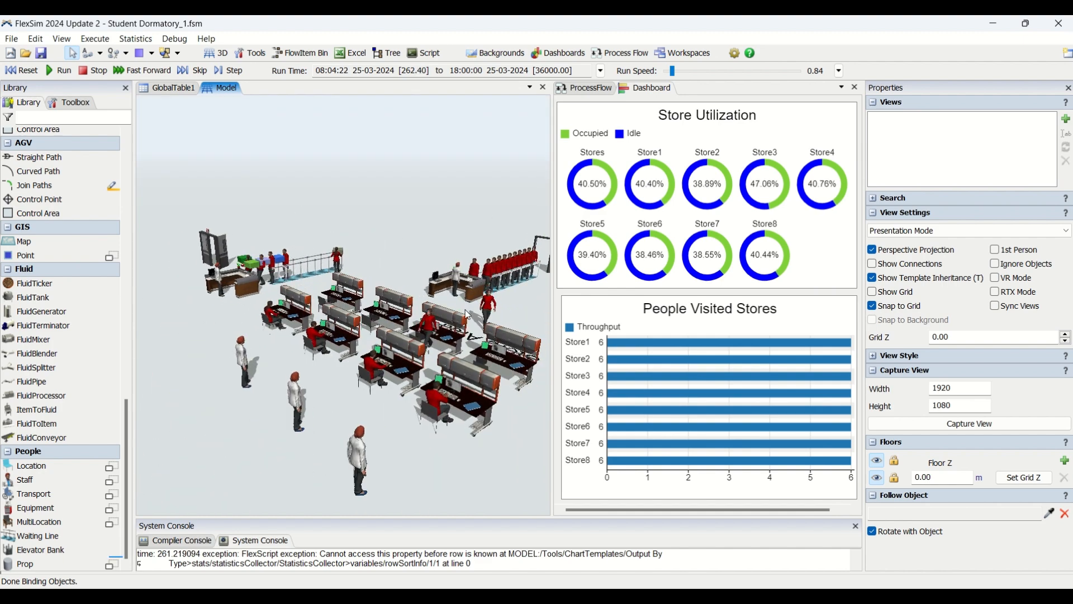
{"action": "scroll", "coordinate": [477, 278], "scroll_direction": "up", "scroll_amount": 5}
{"action": "scroll", "coordinate": [412, 406], "scroll_direction": "down", "scroll_amount": 4}
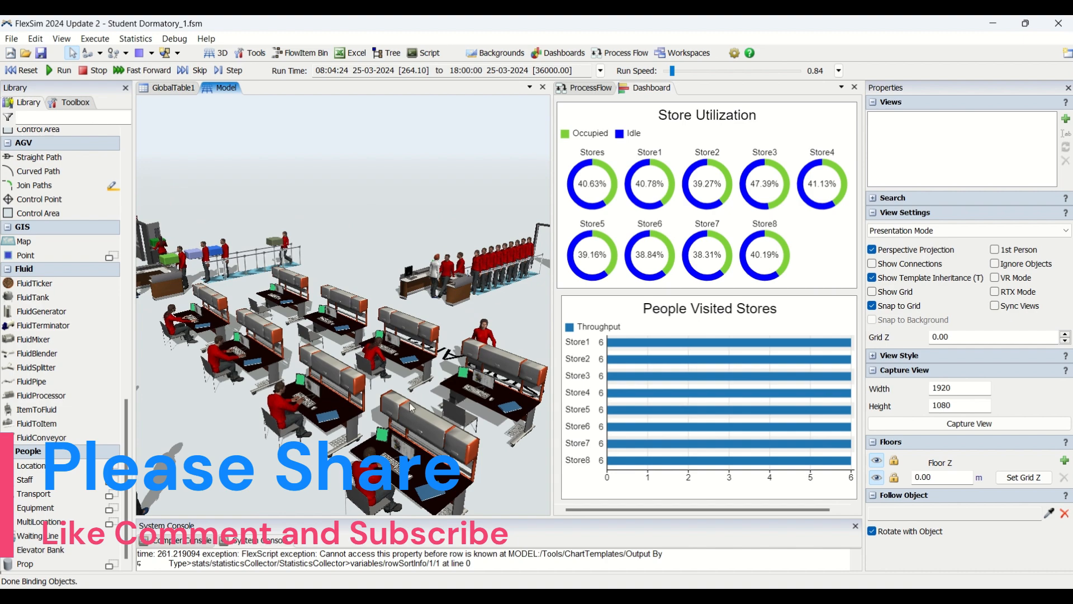
{"action": "right_click_drag", "start_coordinate": [411, 403], "coordinate": [441, 571]}
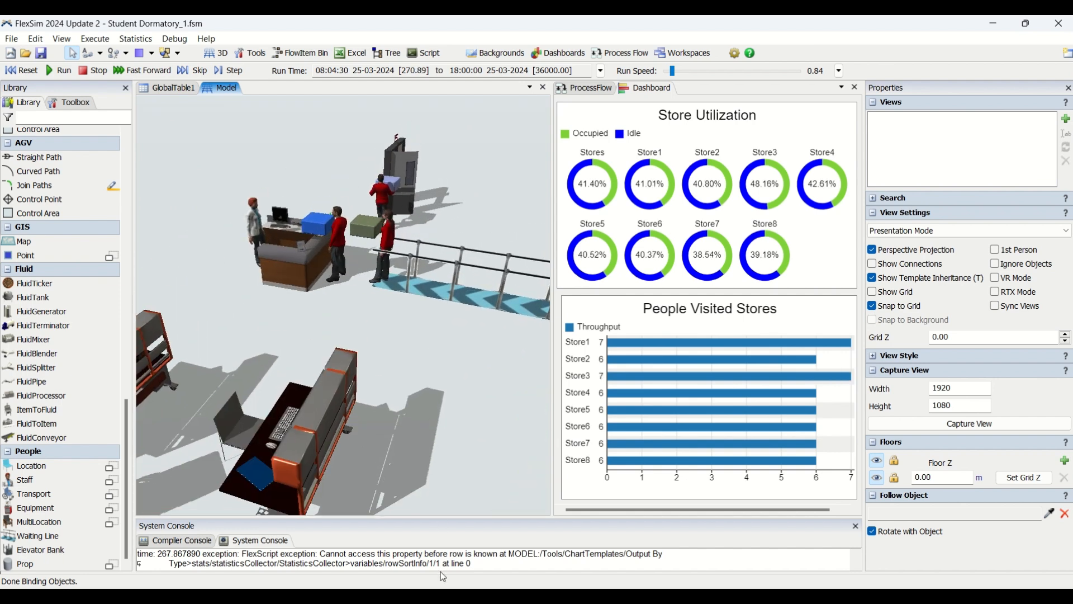
{"action": "mouse_move", "coordinate": [454, 361]}
{"action": "left_mouse_down"}
{"action": "mouse_move", "coordinate": [455, 406]}
{"action": "mouse_move", "coordinate": [451, 374]}
{"action": "left_mouse_up"}
{"action": "scroll", "coordinate": [454, 405], "scroll_direction": "down", "scroll_amount": 2}
{"action": "scroll", "coordinate": [467, 416], "scroll_direction": "down", "scroll_amount": 3}
{"action": "scroll", "coordinate": [466, 420], "scroll_direction": "up", "scroll_amount": 3}
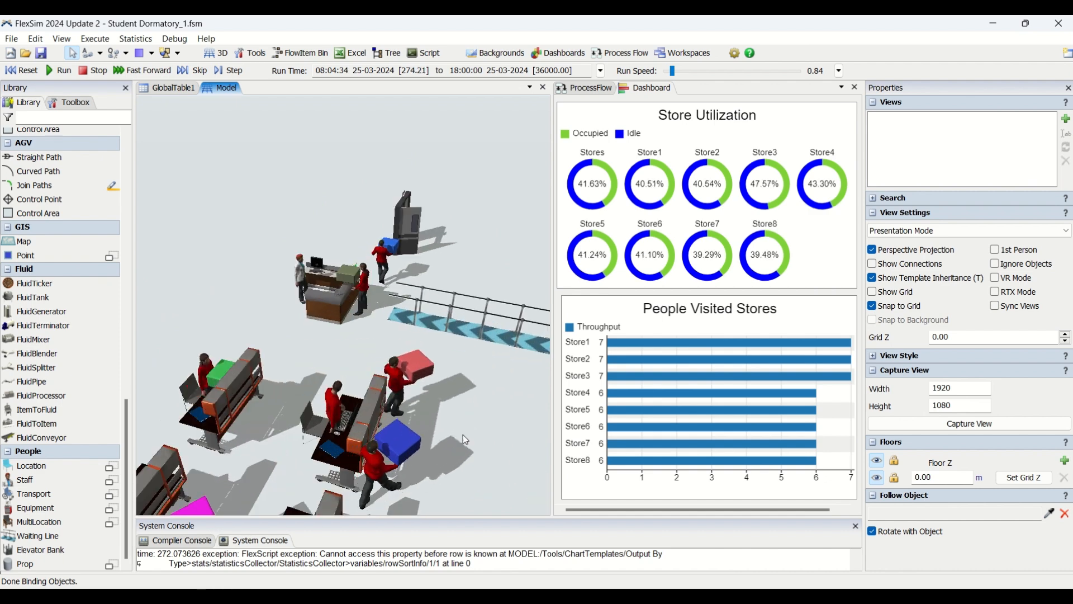
{"action": "scroll", "coordinate": [451, 426], "scroll_direction": "down", "scroll_amount": 5}
{"action": "scroll", "coordinate": [443, 419], "scroll_direction": "up", "scroll_amount": 2}
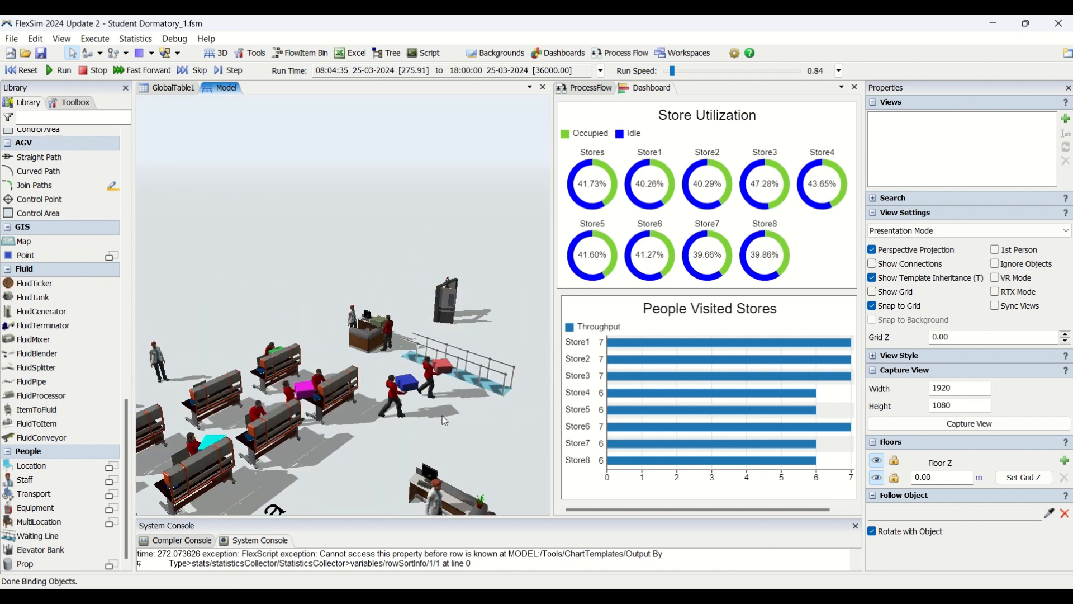
Step: Review the whole dormitory model in an overview, from the registration queue to the exit door
{"action": "scroll", "coordinate": [441, 415], "scroll_direction": "down", "scroll_amount": 3}
{"action": "scroll", "coordinate": [424, 384], "scroll_direction": "up", "scroll_amount": 2}
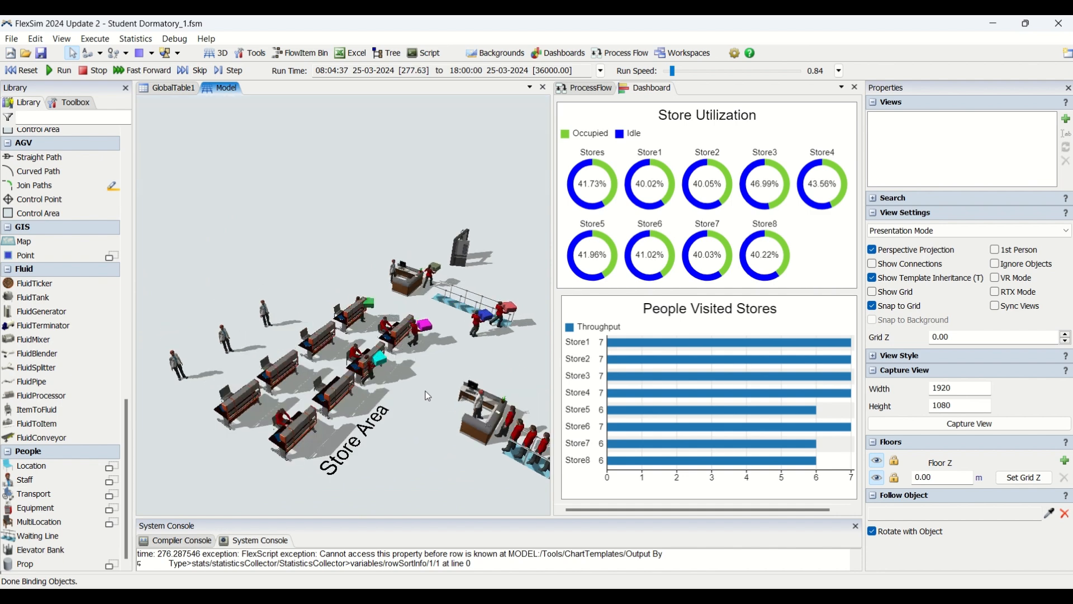
{"action": "scroll", "coordinate": [427, 383], "scroll_direction": "up", "scroll_amount": 3}
{"action": "scroll", "coordinate": [428, 404], "scroll_direction": "down", "scroll_amount": 2}
{"action": "right_click_drag", "start_coordinate": [448, 431], "coordinate": [411, 424]}
{"action": "left_click_drag", "start_coordinate": [416, 421], "coordinate": [425, 373]}
{"action": "right_click_drag", "start_coordinate": [289, 400], "coordinate": [313, 405]}
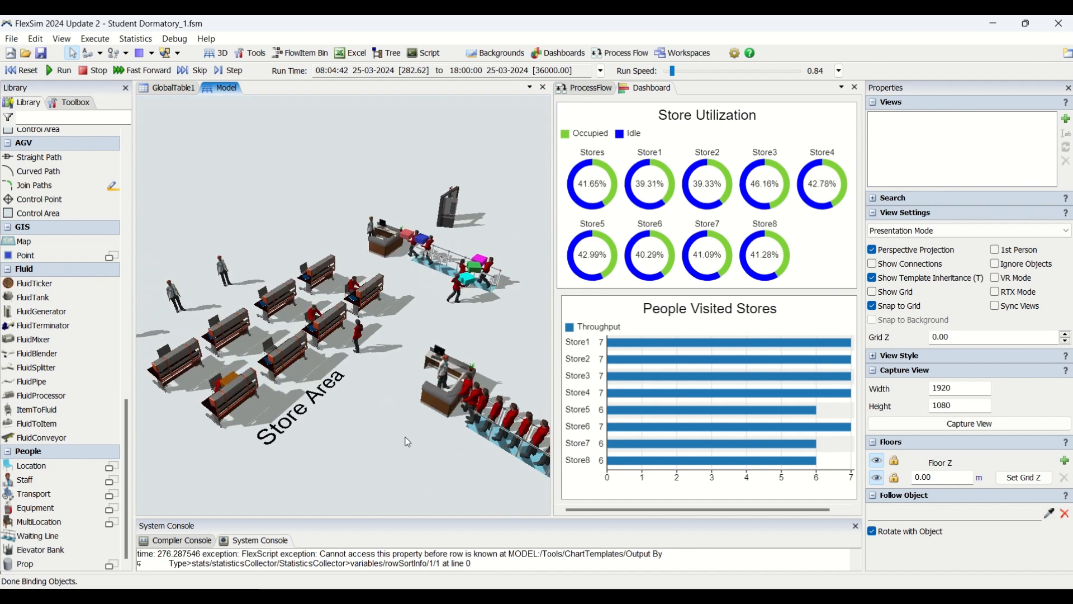
{"action": "right_click_drag", "start_coordinate": [408, 443], "coordinate": [387, 453]}
{"action": "right_click_drag", "start_coordinate": [457, 445], "coordinate": [431, 442]}
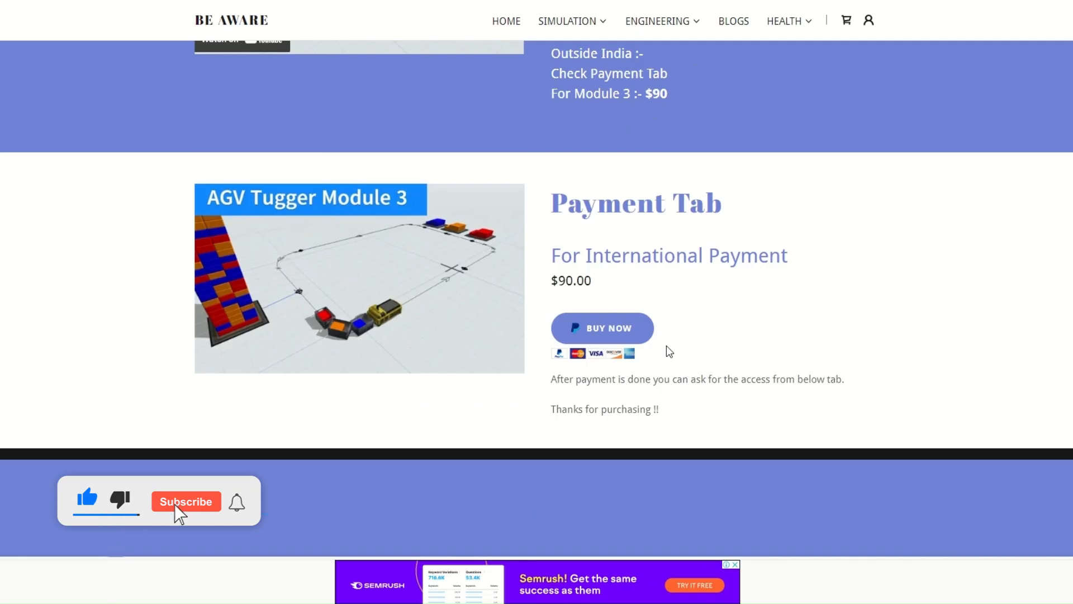
Step: Switch to the BE AWARE website, open its Industrial Engineering page and view the YouTube playlist section
{"action": "scroll", "coordinate": [666, 345], "scroll_direction": "up", "scroll_amount": 10}
{"action": "scroll", "coordinate": [667, 345], "scroll_direction": "up", "scroll_amount": 10}
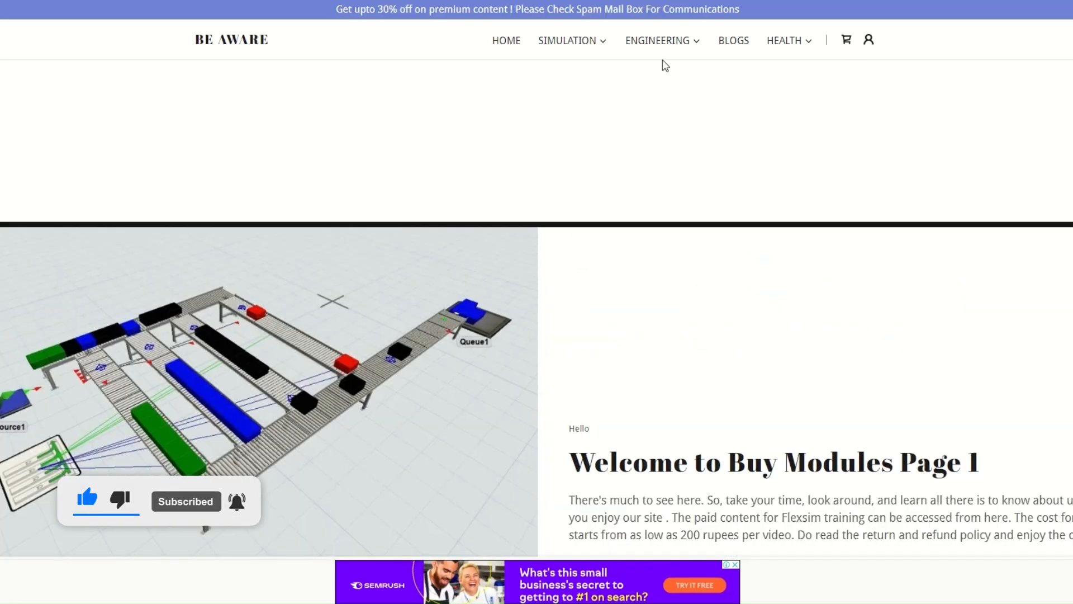
{"action": "mouse_move", "coordinate": [666, 47]}
{"action": "left_click", "coordinate": [675, 74]}
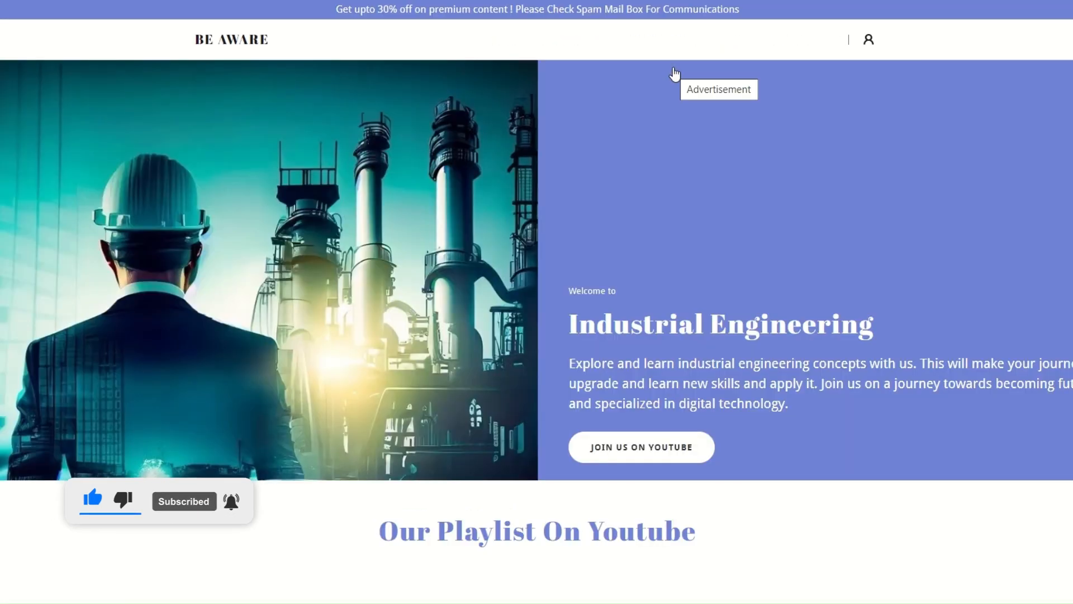
{"action": "scroll", "coordinate": [660, 235], "scroll_direction": "down", "scroll_amount": 8}
{"action": "scroll", "coordinate": [663, 258], "scroll_direction": "up", "scroll_amount": 2}
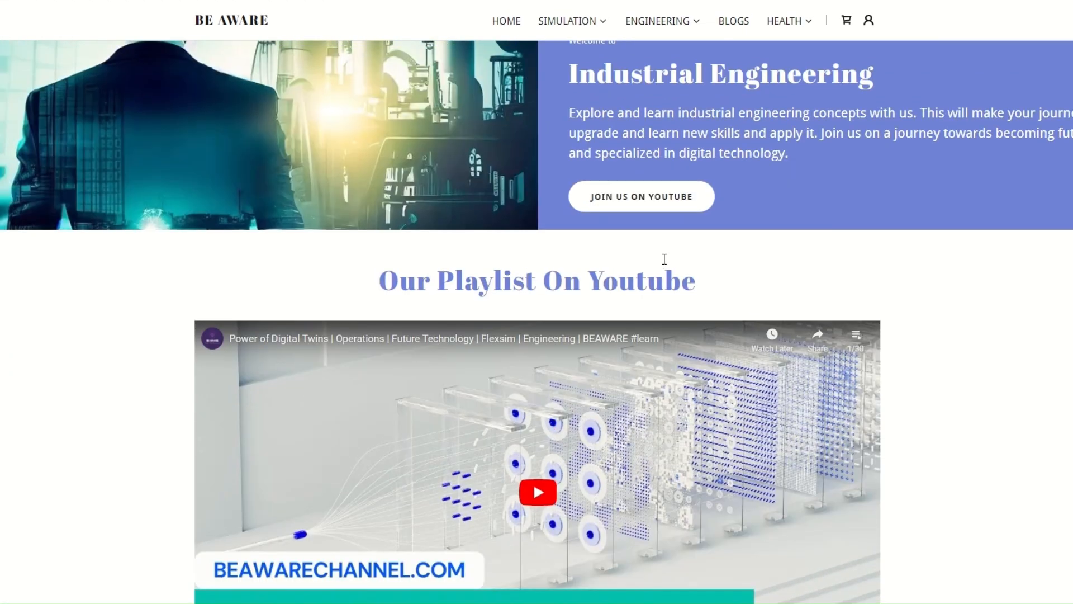
Step: Review the playlist and the lesson videos under Some of Our Videos on the Industrial Engineering page
{"action": "scroll", "coordinate": [663, 258], "scroll_direction": "down", "scroll_amount": 10}
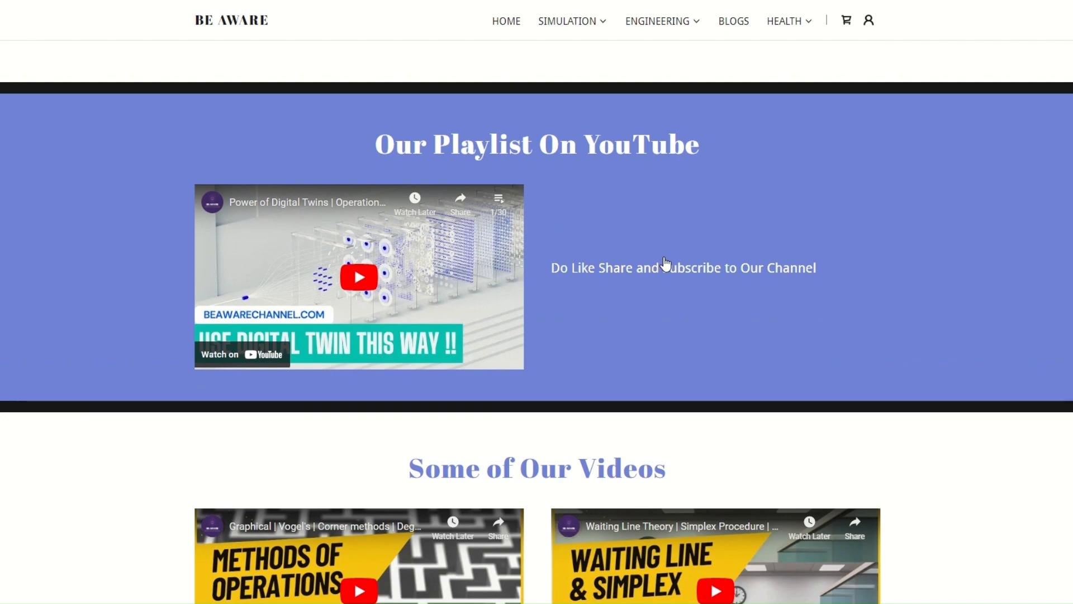
{"action": "scroll", "coordinate": [665, 263], "scroll_direction": "down", "scroll_amount": 4}
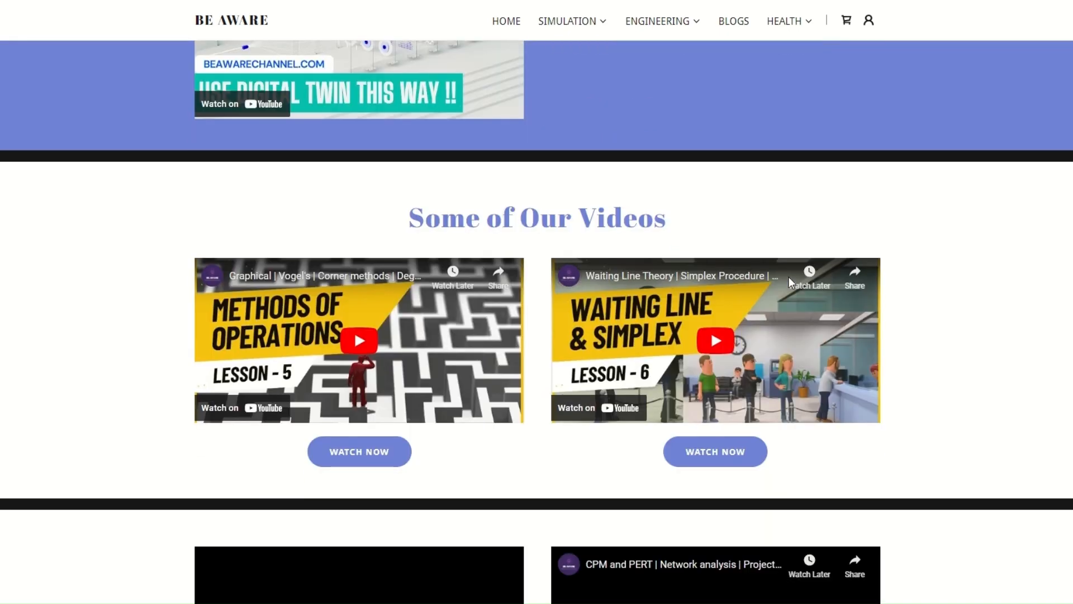
{"action": "scroll", "coordinate": [820, 281], "scroll_direction": "down", "scroll_amount": 11}
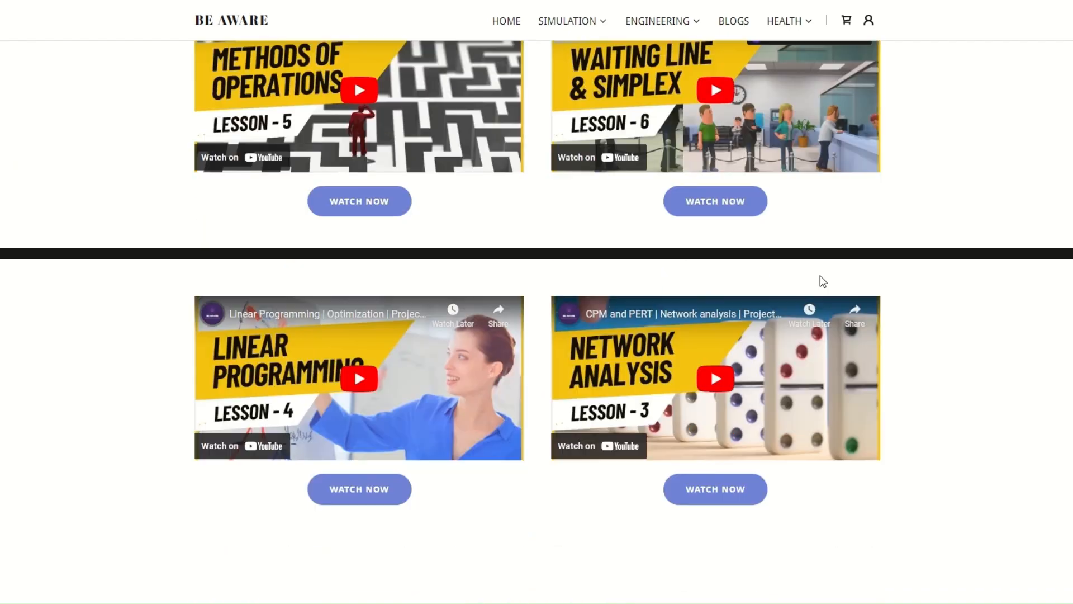
{"action": "scroll", "coordinate": [701, 208], "scroll_direction": "up", "scroll_amount": 16}
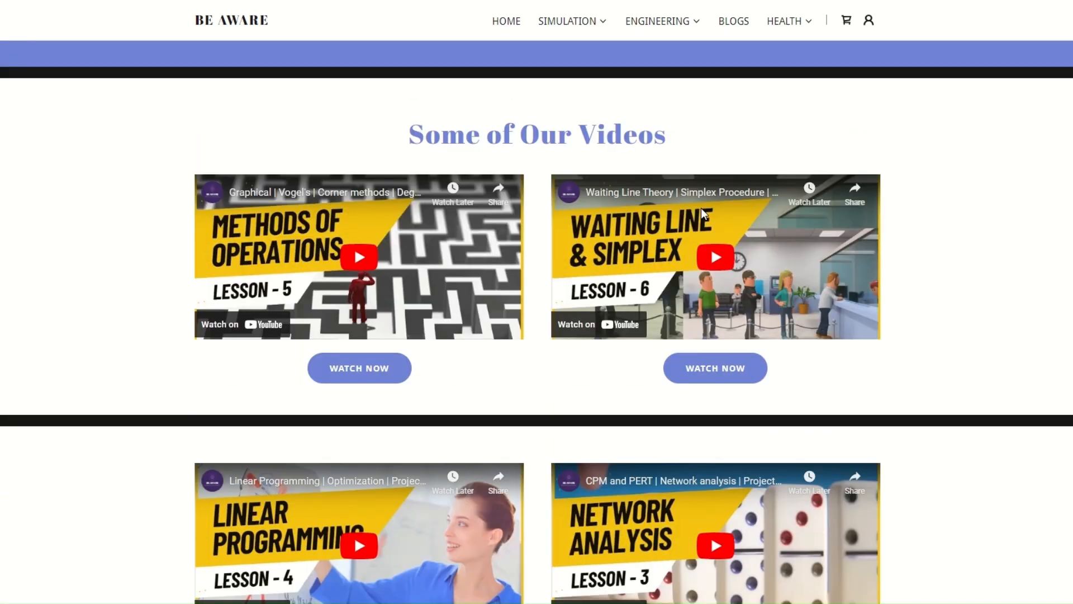
{"action": "scroll", "coordinate": [663, 148], "scroll_direction": "down", "scroll_amount": 7}
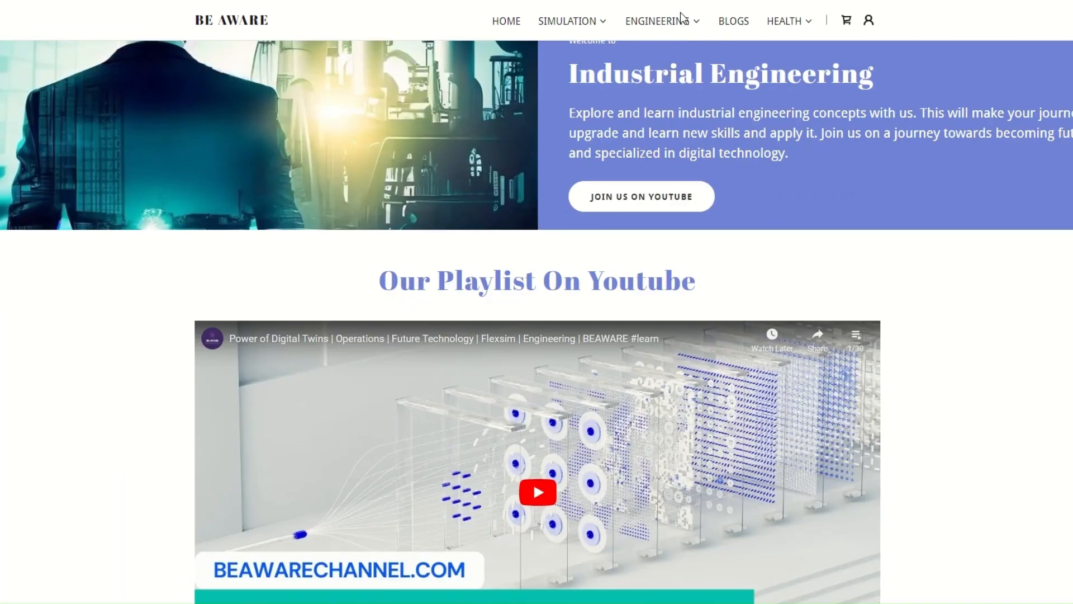
Step: Open the Personality Development page and view its What's For You cards and countdown section
{"action": "left_click", "coordinate": [683, 25]}
{"action": "left_click", "coordinate": [686, 68]}
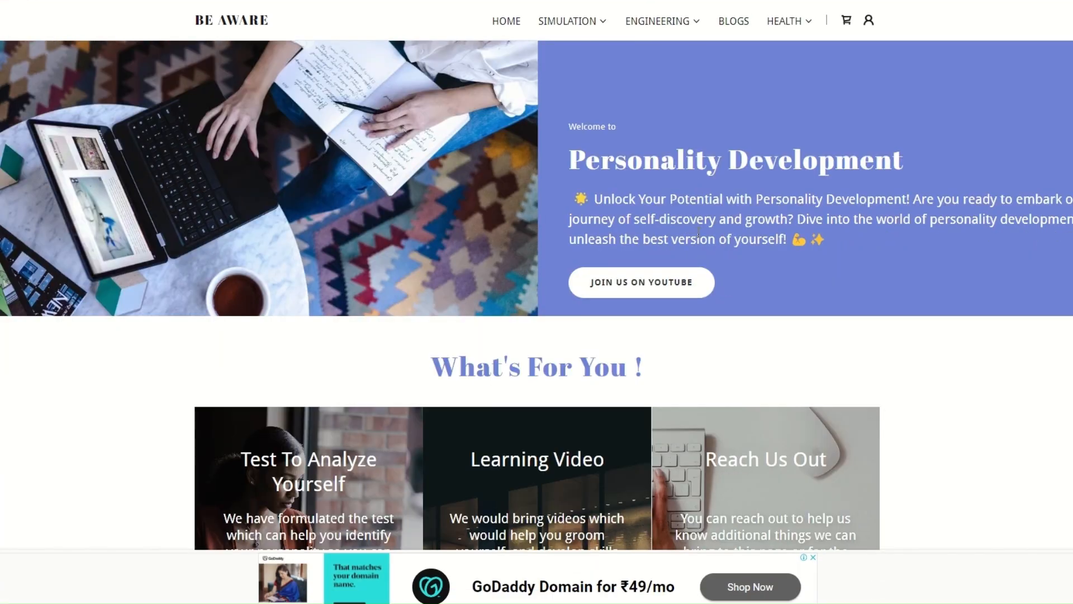
{"action": "scroll", "coordinate": [698, 234], "scroll_direction": "down", "scroll_amount": 3}
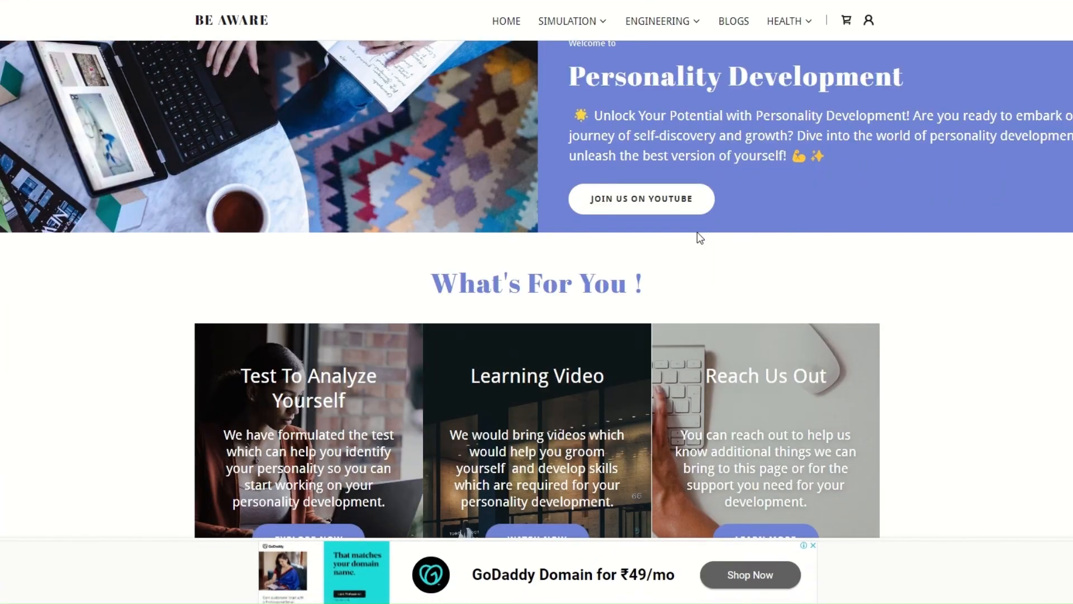
{"action": "scroll", "coordinate": [700, 237], "scroll_direction": "down", "scroll_amount": 5}
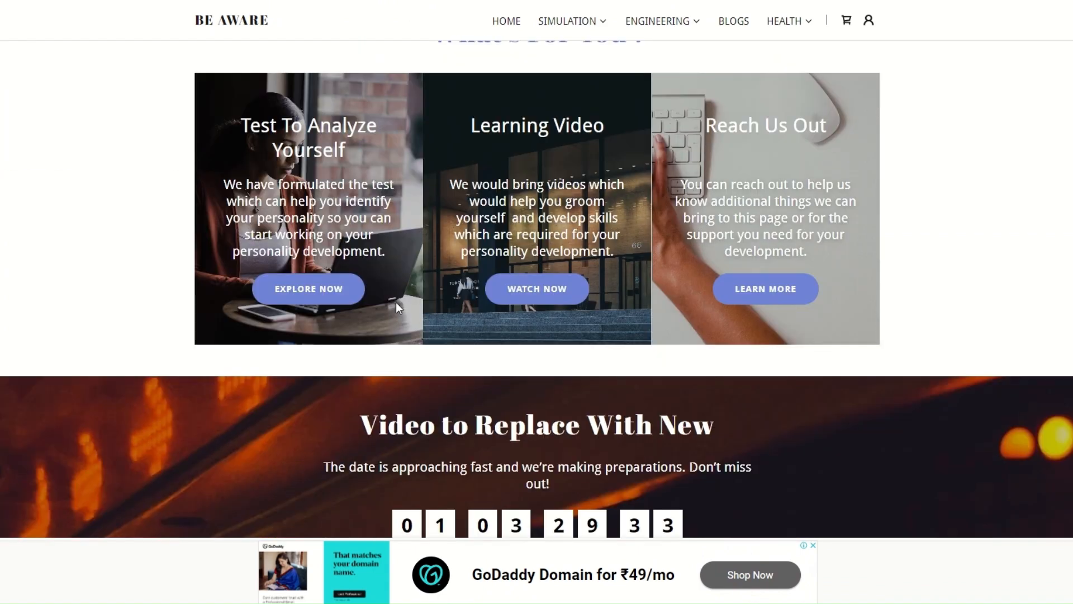
{"action": "scroll", "coordinate": [721, 373], "scroll_direction": "down", "scroll_amount": 7}
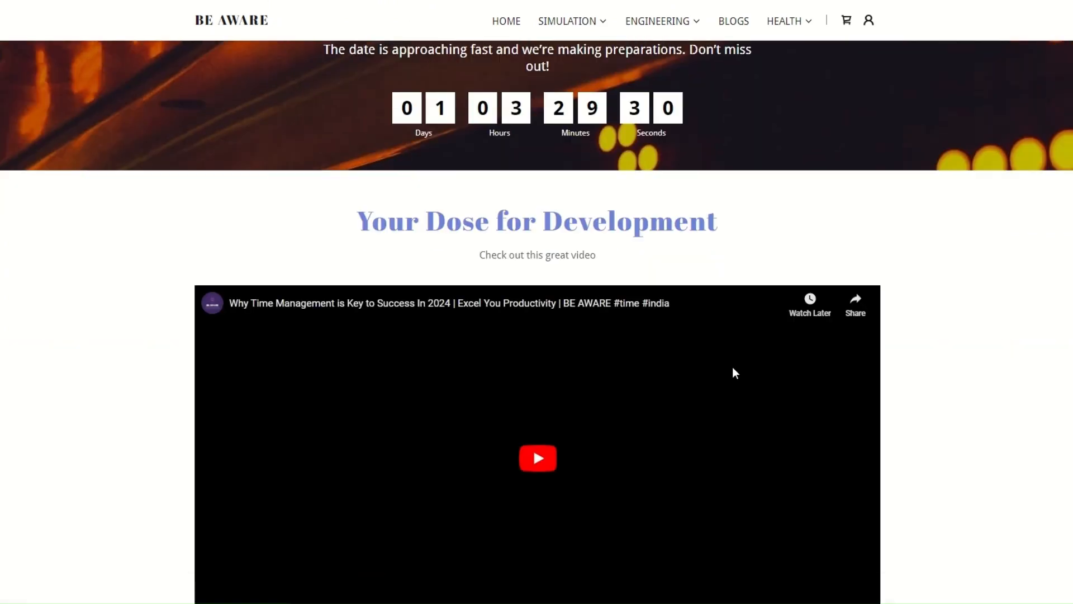
Step: Examine the Your Dose for Development video and the Test Yourself questionnaires on the Personality Development page
{"action": "scroll", "coordinate": [734, 372], "scroll_direction": "down", "scroll_amount": 3}
{"action": "scroll", "coordinate": [734, 372], "scroll_direction": "down", "scroll_amount": 1}
{"action": "scroll", "coordinate": [730, 336], "scroll_direction": "up", "scroll_amount": 3}
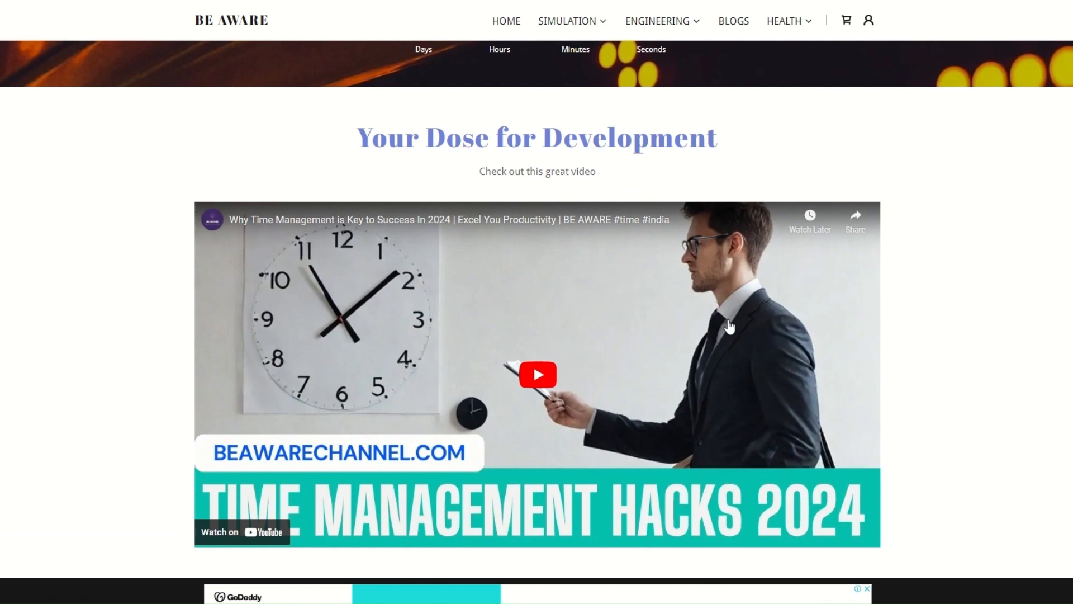
{"action": "scroll", "coordinate": [551, 285], "scroll_direction": "down", "scroll_amount": 8}
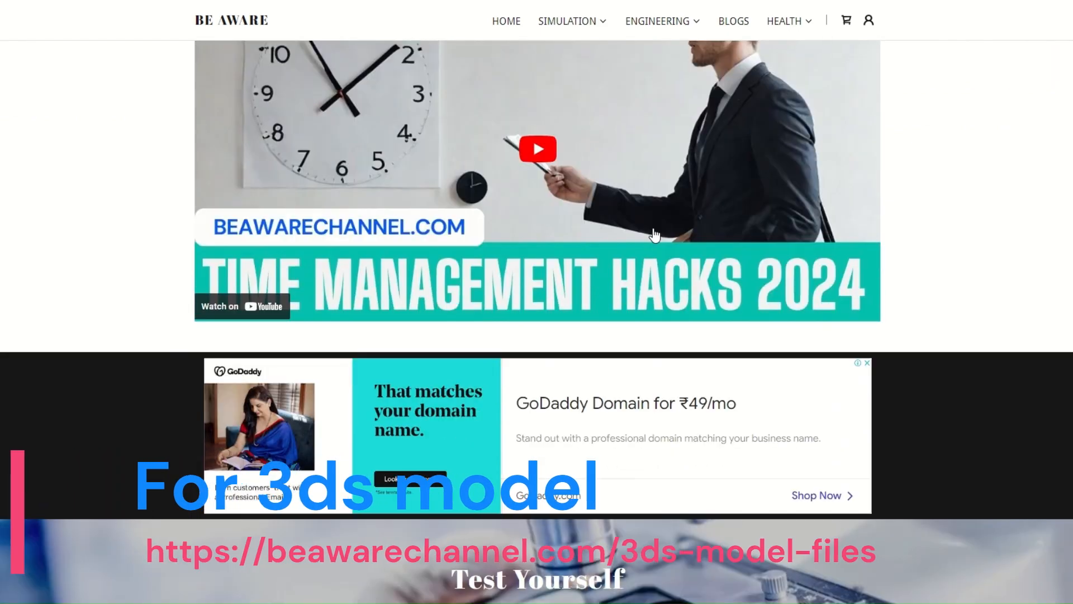
{"action": "scroll", "coordinate": [655, 235], "scroll_direction": "down", "scroll_amount": 6}
{"action": "scroll", "coordinate": [651, 235], "scroll_direction": "up", "scroll_amount": 13}
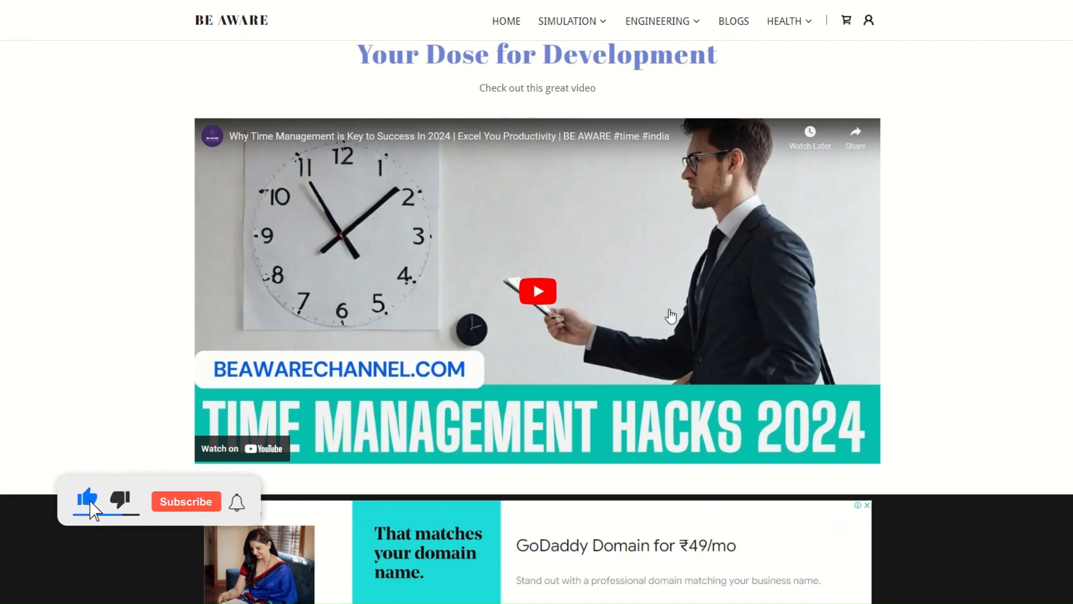
{"action": "scroll", "coordinate": [670, 315], "scroll_direction": "down", "scroll_amount": 15}
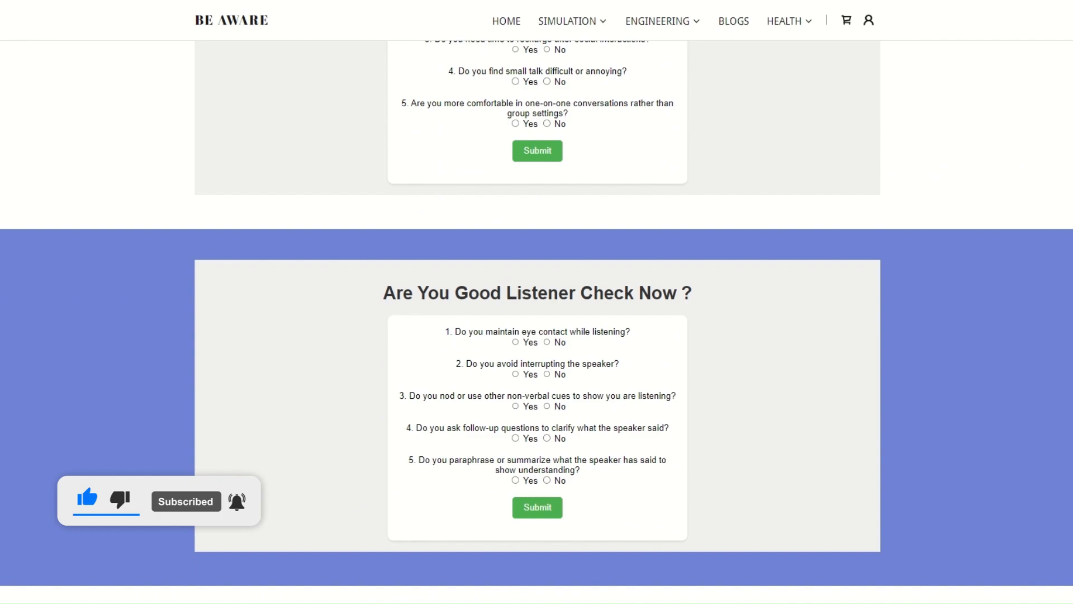
Step: Open the Personal Finance page and view its introduction and What's For You cards
{"action": "mouse_move", "coordinate": [643, 34]}
{"action": "left_click", "coordinate": [656, 87]}
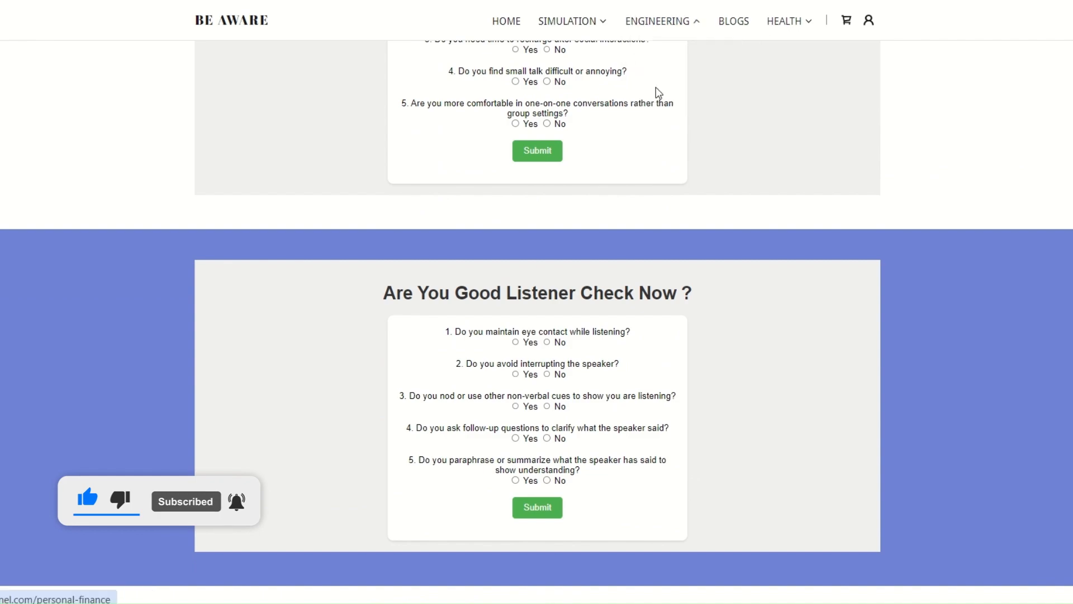
{"action": "scroll", "coordinate": [694, 253], "scroll_direction": "down", "scroll_amount": 8}
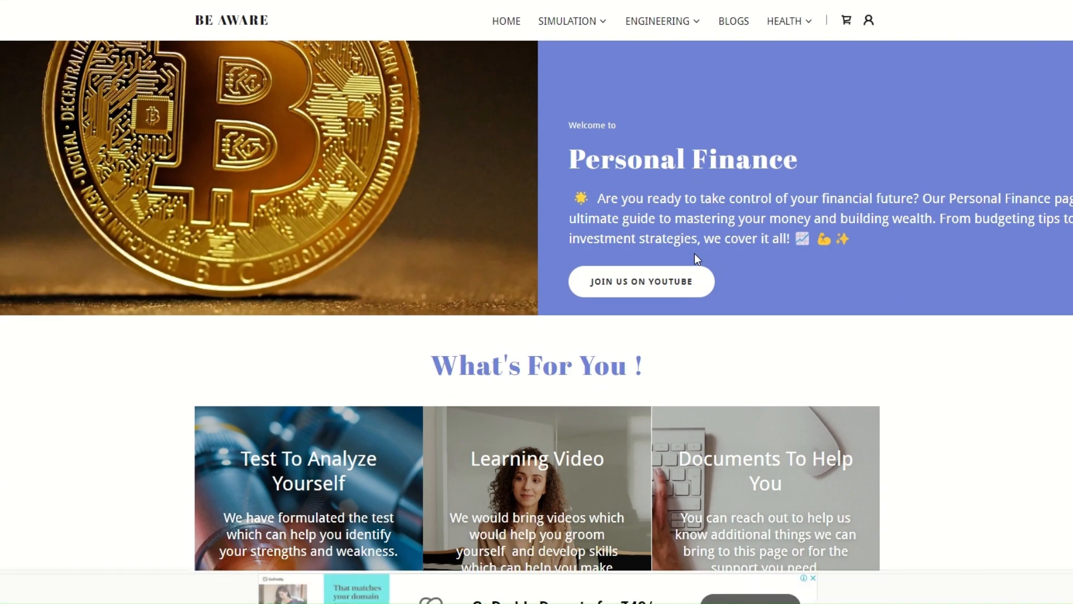
{"action": "scroll", "coordinate": [668, 313], "scroll_direction": "up", "scroll_amount": 2}
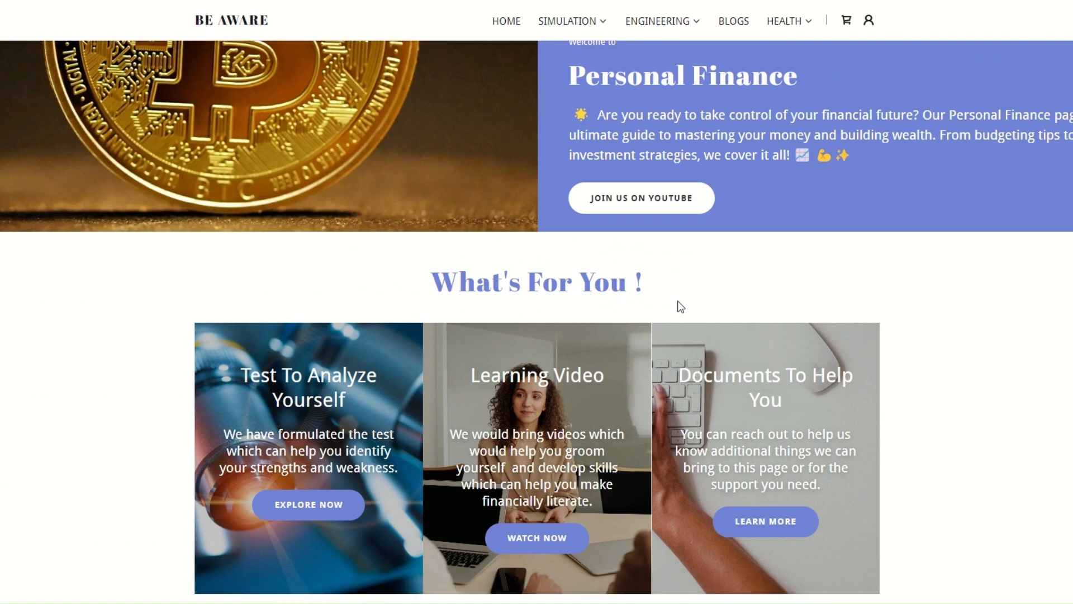
{"action": "scroll", "coordinate": [680, 306], "scroll_direction": "down", "scroll_amount": 4}
{"action": "scroll", "coordinate": [693, 254], "scroll_direction": "down", "scroll_amount": 5}
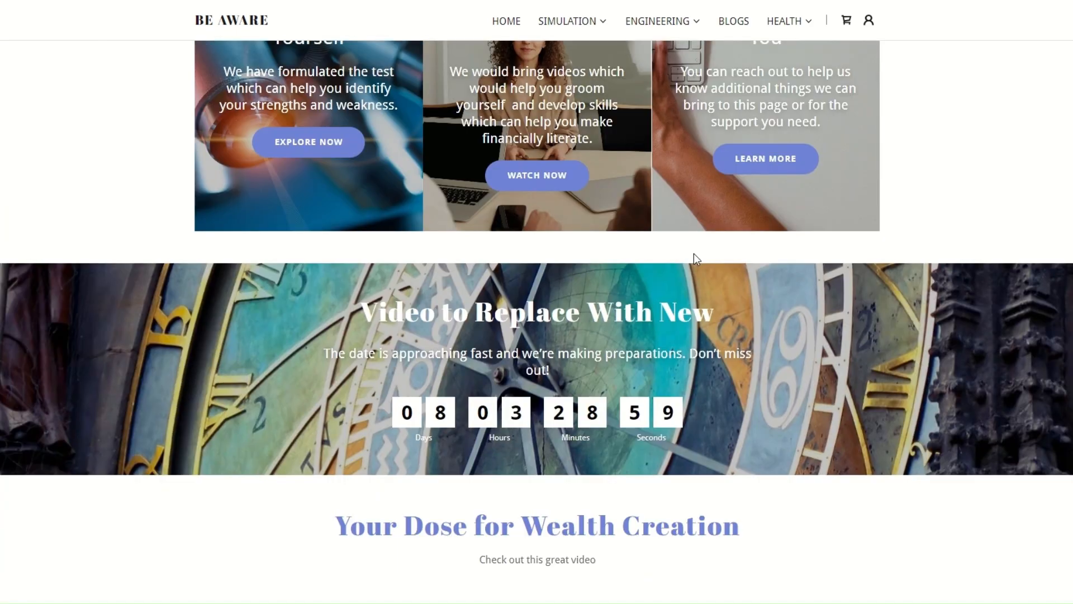
Step: Examine the countdown section and the Your Dose for Wealth Creation video on the Personal Finance page
{"action": "scroll", "coordinate": [693, 253], "scroll_direction": "up", "scroll_amount": 2}
{"action": "scroll", "coordinate": [720, 230], "scroll_direction": "down", "scroll_amount": 1}
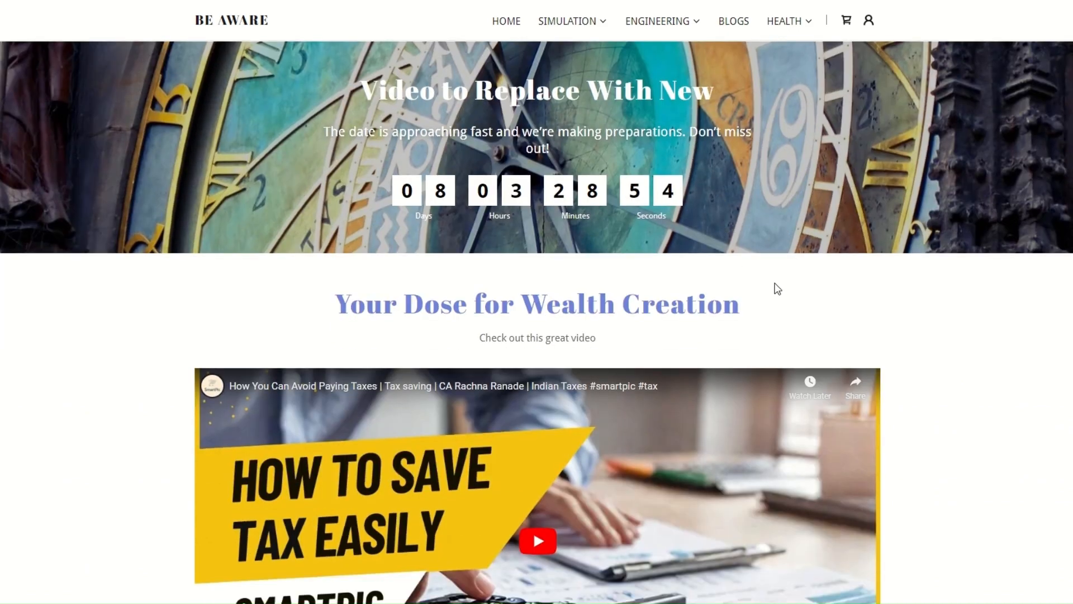
{"action": "scroll", "coordinate": [777, 289], "scroll_direction": "down", "scroll_amount": 3}
{"action": "scroll", "coordinate": [776, 288], "scroll_direction": "down", "scroll_amount": 2}
{"action": "scroll", "coordinate": [777, 288], "scroll_direction": "up", "scroll_amount": 1}
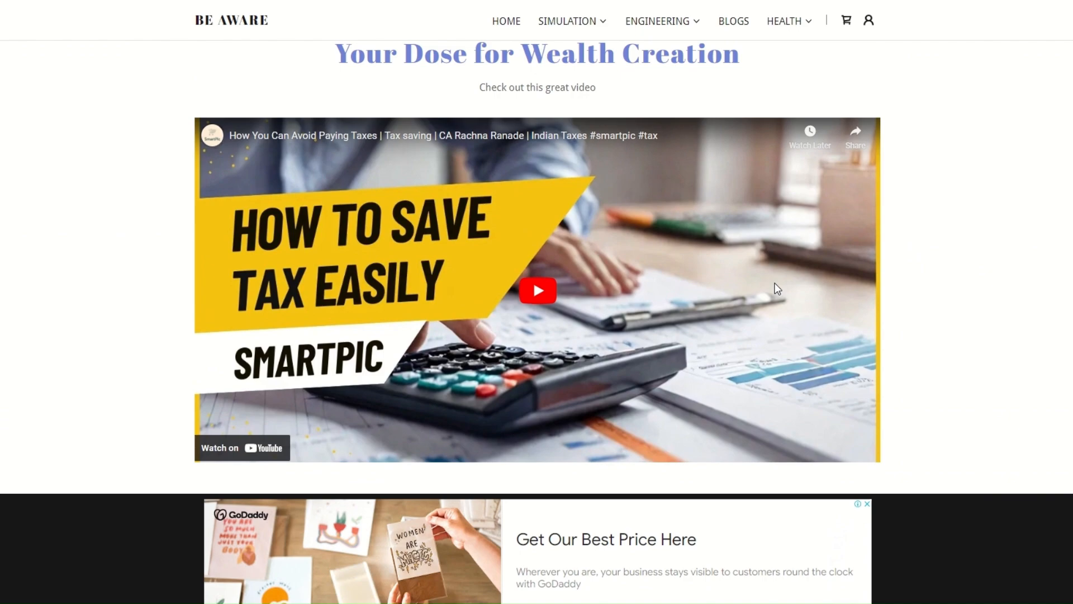
{"action": "scroll", "coordinate": [850, 271], "scroll_direction": "down", "scroll_amount": 7}
{"action": "scroll", "coordinate": [851, 268], "scroll_direction": "up", "scroll_amount": 7}
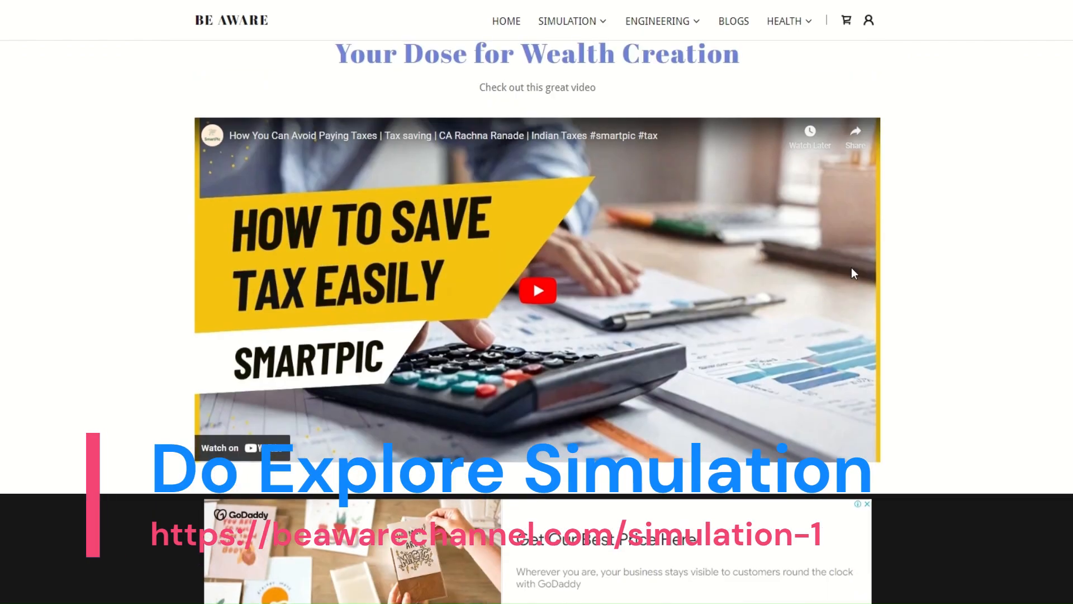
Step: Open the Blogs page and review its introduction, subscription section, recent posts and categories
{"action": "scroll", "coordinate": [851, 268], "scroll_direction": "up", "scroll_amount": 20}
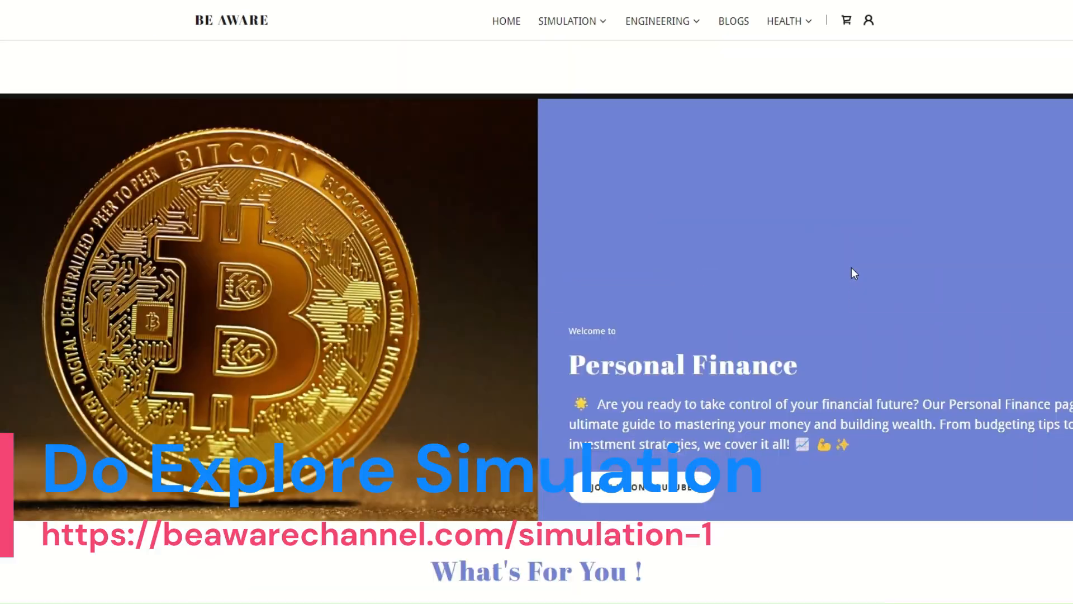
{"action": "scroll", "coordinate": [851, 268], "scroll_direction": "up", "scroll_amount": 2}
{"action": "mouse_move", "coordinate": [673, 41]}
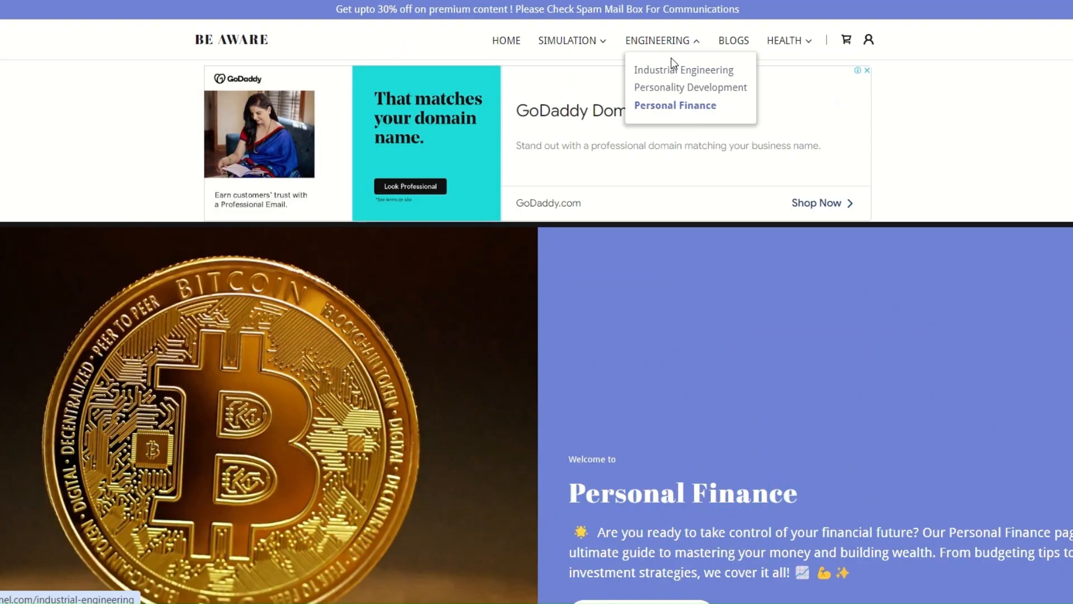
{"action": "left_click", "coordinate": [736, 45]}
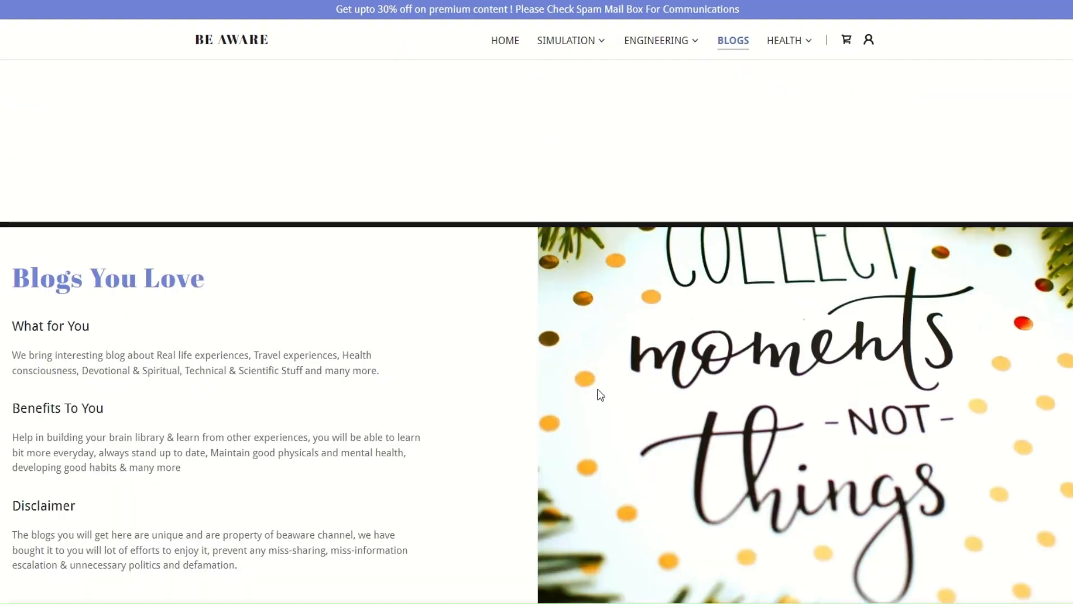
{"action": "scroll", "coordinate": [593, 374], "scroll_direction": "down", "scroll_amount": 4}
{"action": "scroll", "coordinate": [587, 357], "scroll_direction": "down", "scroll_amount": 10}
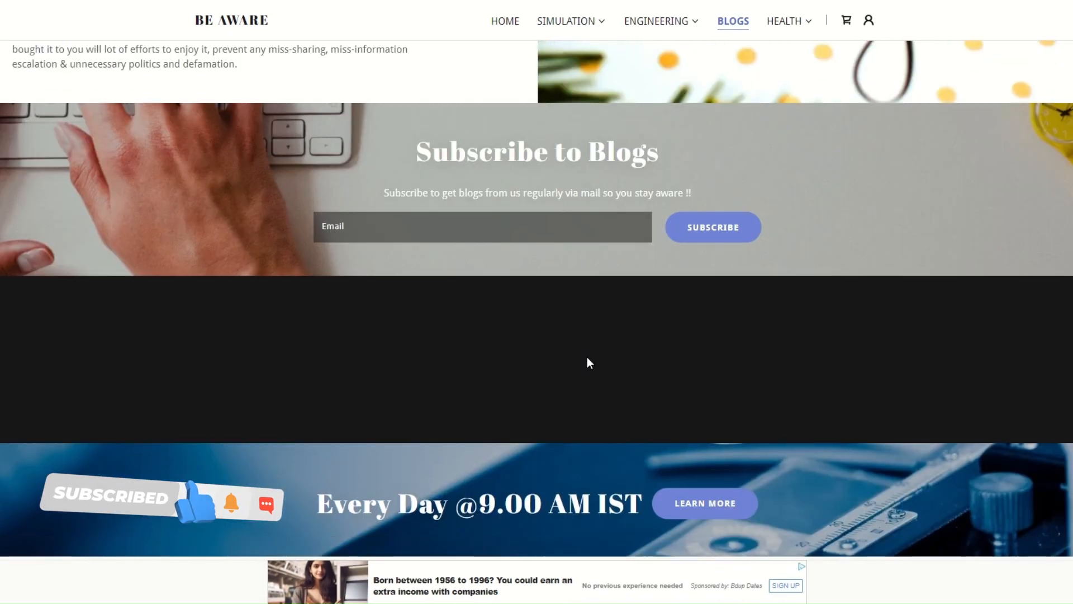
{"action": "scroll", "coordinate": [588, 357], "scroll_direction": "down", "scroll_amount": 2}
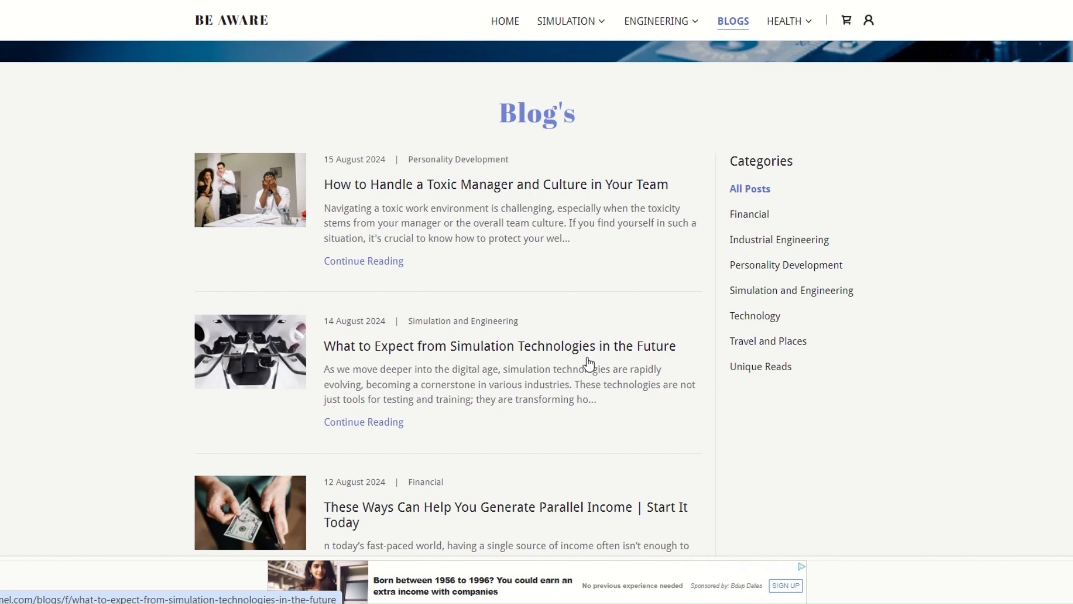
{"action": "scroll", "coordinate": [595, 368], "scroll_direction": "down", "scroll_amount": 4}
{"action": "scroll", "coordinate": [601, 373], "scroll_direction": "up", "scroll_amount": 5}
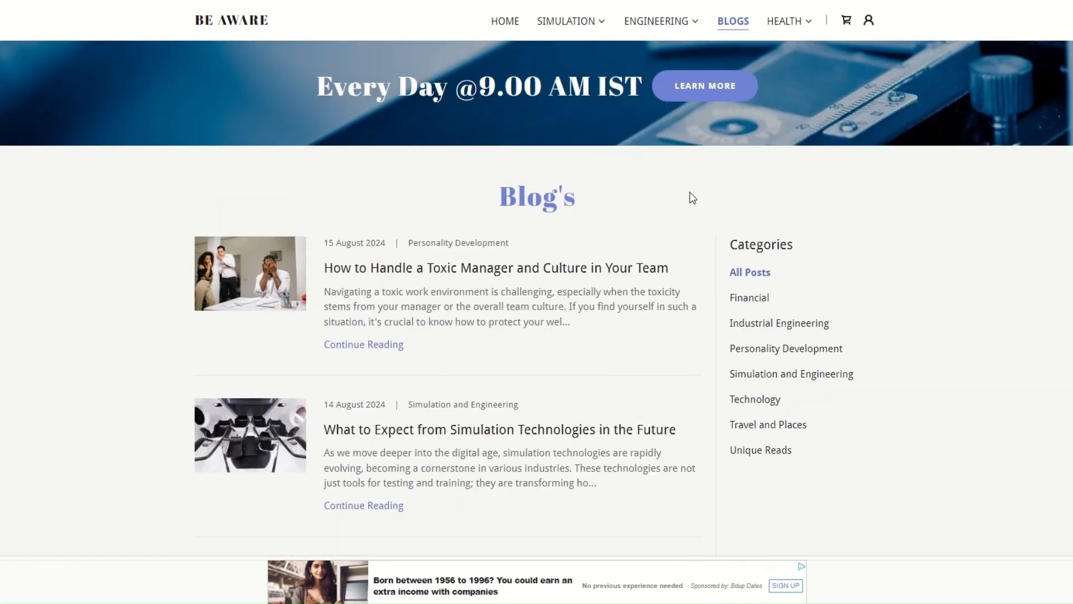
Step: Open the Health Awareness page and view its introduction and Health Test section
{"action": "left_click", "coordinate": [789, 25]}
{"action": "left_click", "coordinate": [723, 52]}
{"action": "scroll", "coordinate": [706, 235], "scroll_direction": "down", "scroll_amount": 3}
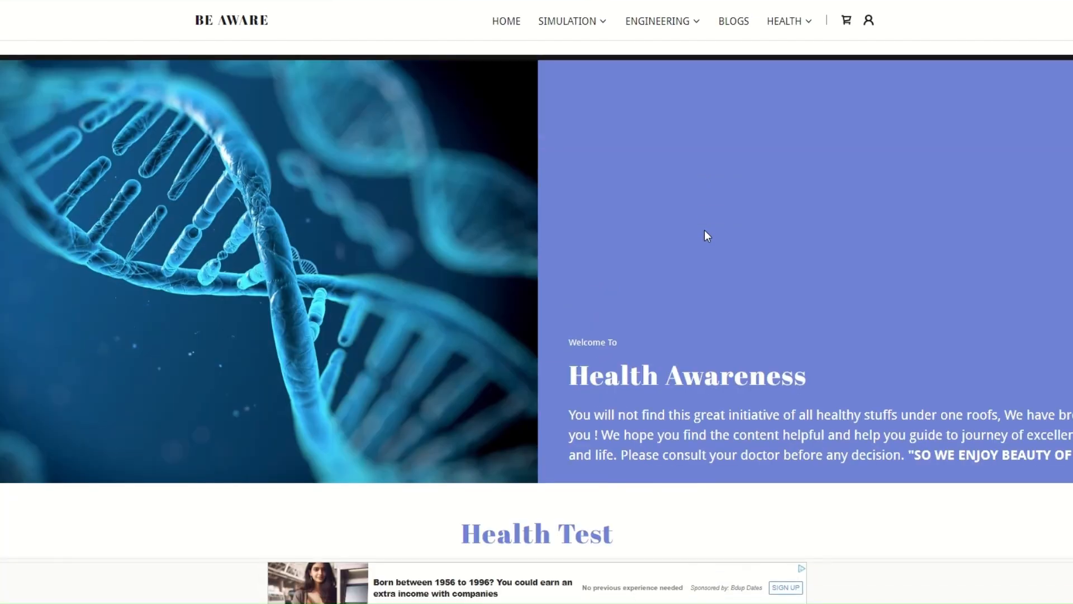
{"action": "scroll", "coordinate": [705, 231], "scroll_direction": "up", "scroll_amount": 2}
{"action": "scroll", "coordinate": [704, 230], "scroll_direction": "down", "scroll_amount": 5}
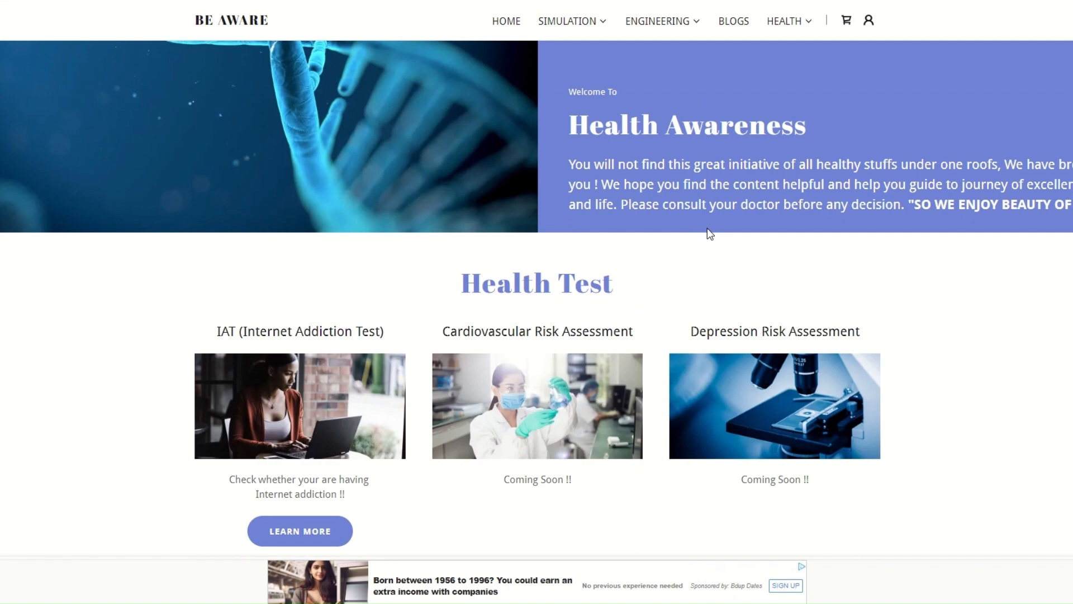
{"action": "scroll", "coordinate": [757, 202], "scroll_direction": "down", "scroll_amount": 3}
{"action": "scroll", "coordinate": [757, 201], "scroll_direction": "up", "scroll_amount": 1}
Step: Examine the Health Tips topics, from Super Foods to Health Frauds, on the Health Awareness page
{"action": "scroll", "coordinate": [757, 199], "scroll_direction": "down", "scroll_amount": 5}
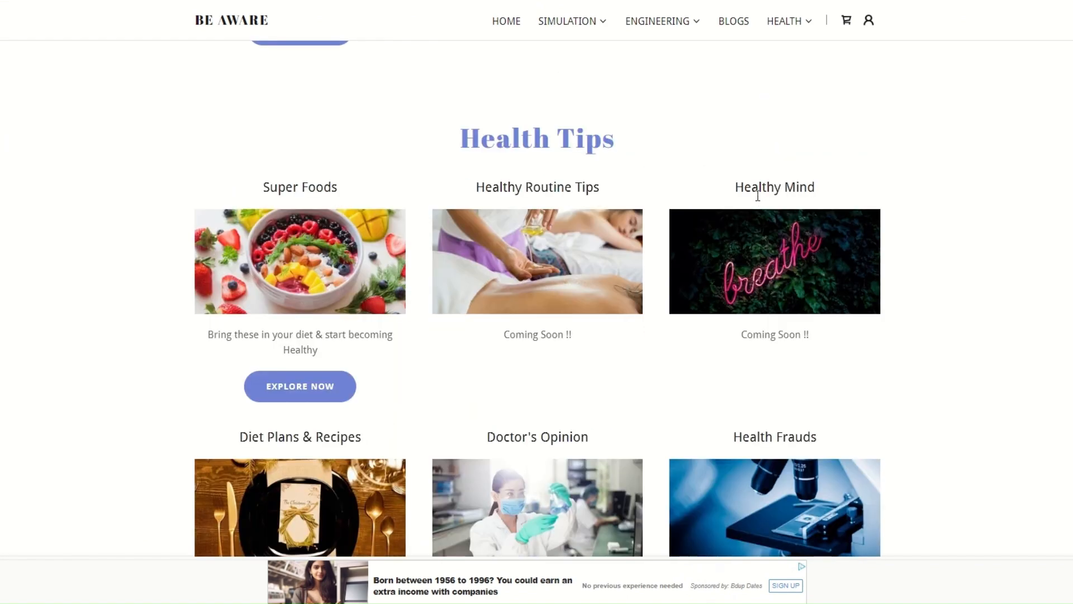
{"action": "scroll", "coordinate": [758, 196], "scroll_direction": "down", "scroll_amount": 4}
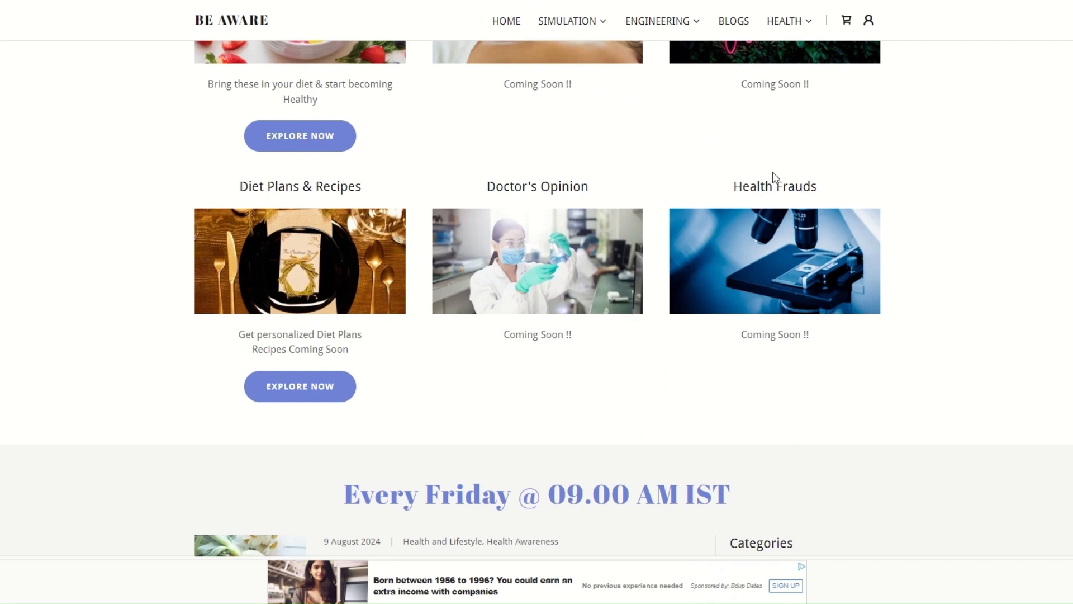
{"action": "scroll", "coordinate": [509, 231], "scroll_direction": "up", "scroll_amount": 4}
{"action": "scroll", "coordinate": [529, 232], "scroll_direction": "down", "scroll_amount": 4}
{"action": "scroll", "coordinate": [542, 237], "scroll_direction": "up", "scroll_amount": 3}
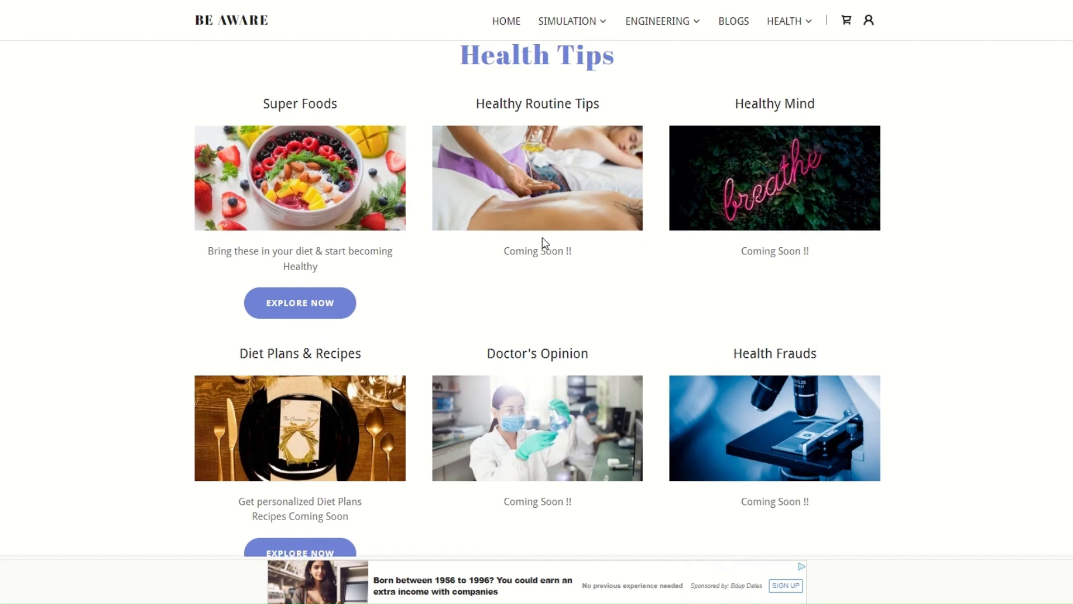
{"action": "scroll", "coordinate": [543, 237], "scroll_direction": "down", "scroll_amount": 3}
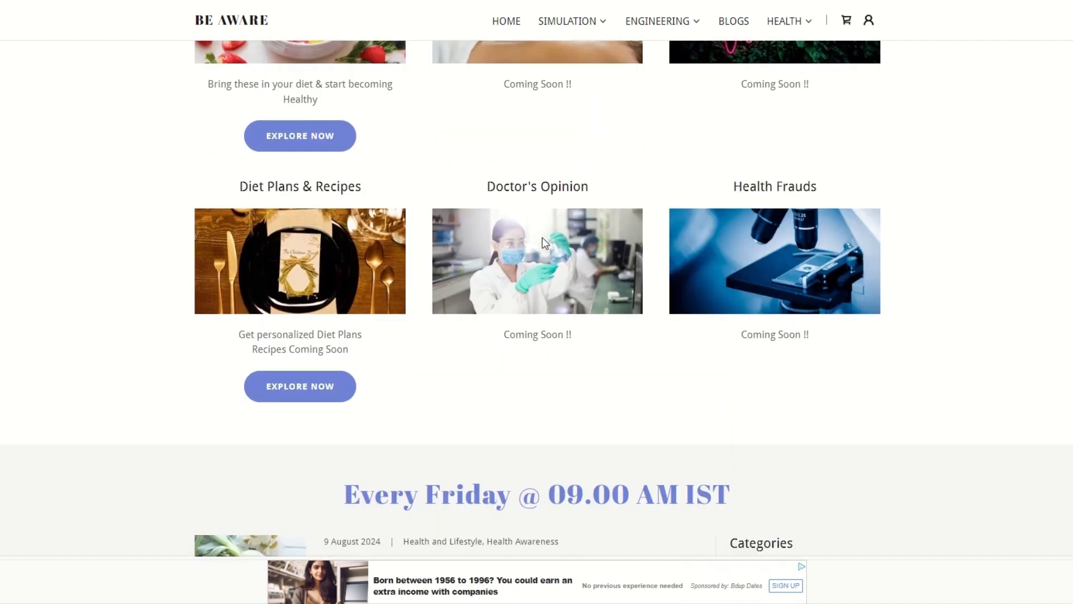
Step: Review the health blog posts and their categories in the Every Friday section
{"action": "scroll", "coordinate": [570, 281], "scroll_direction": "down", "scroll_amount": 3}
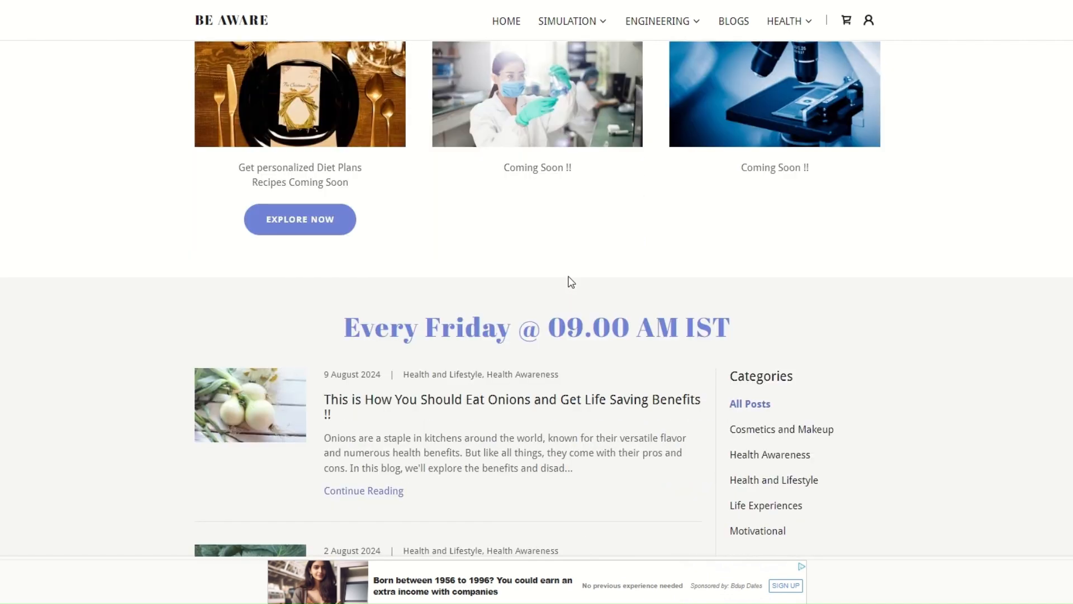
{"action": "scroll", "coordinate": [575, 302], "scroll_direction": "down", "scroll_amount": 3}
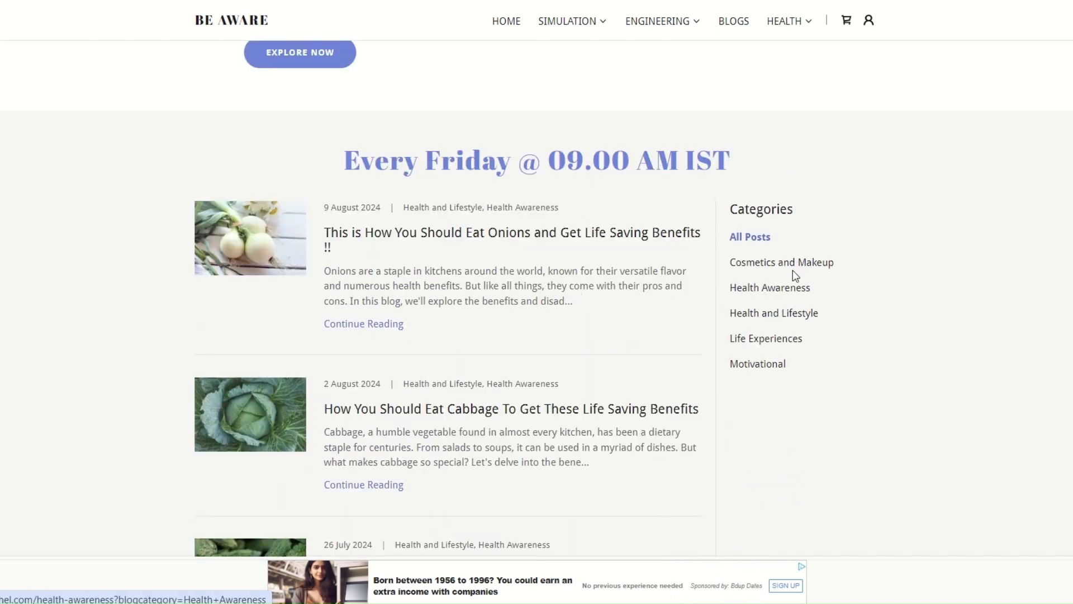
{"action": "scroll", "coordinate": [794, 274], "scroll_direction": "down", "scroll_amount": 19}
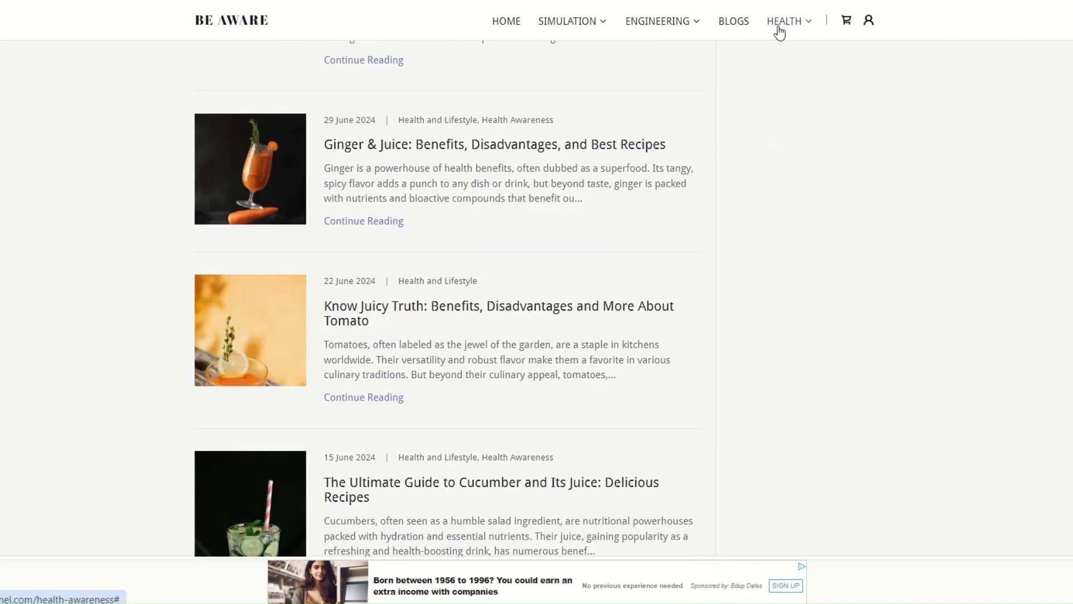
Step: Show the list of health pages, and return to the website's home page
{"action": "left_click", "coordinate": [780, 25]}
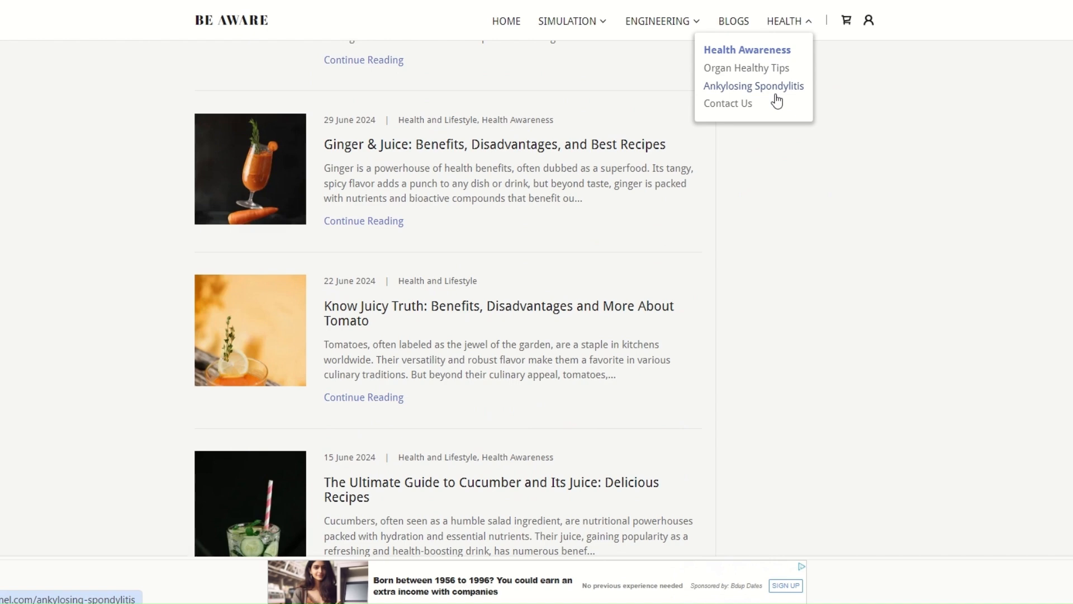
{"action": "left_click", "coordinate": [510, 22]}
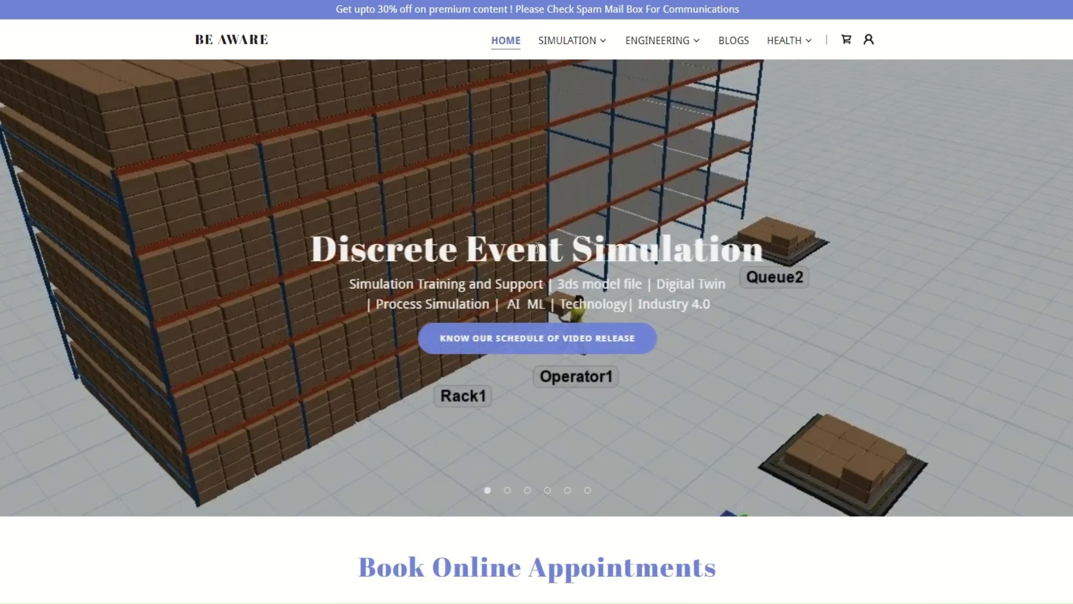